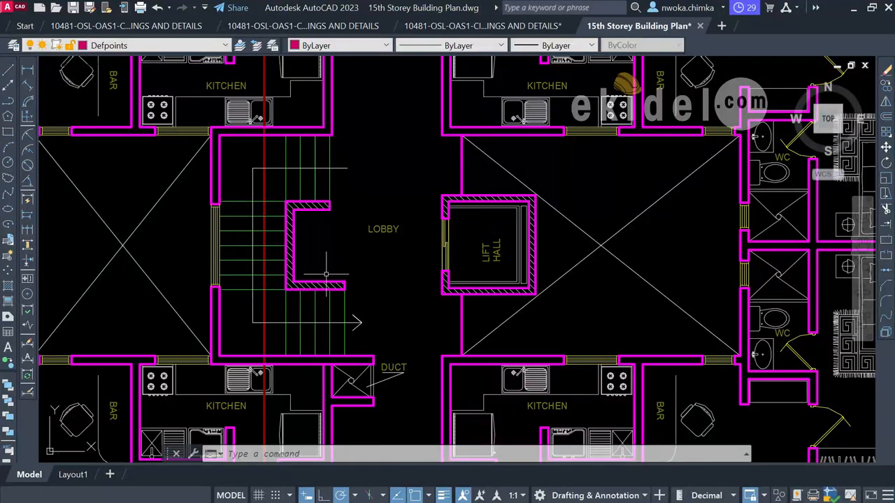
- Examine the ground floor plan's lobby, staircase, lift hall and surrounding apartments, comparing it with the adjacent typical floor plan
scroll(327, 276, down, 2)
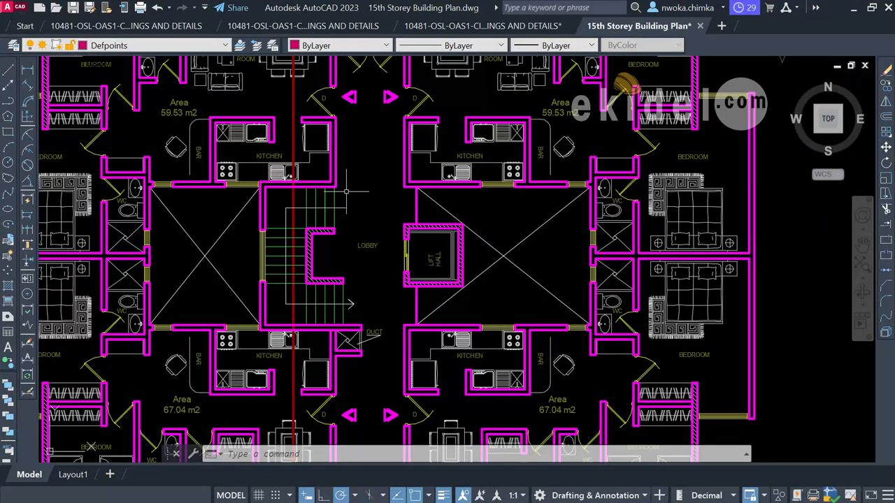
scroll(346, 190, down, 2)
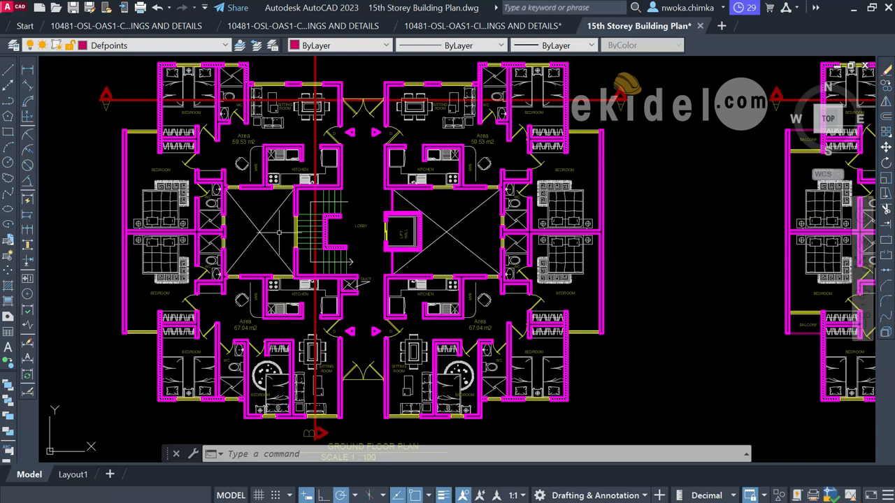
scroll(267, 241, down, 2)
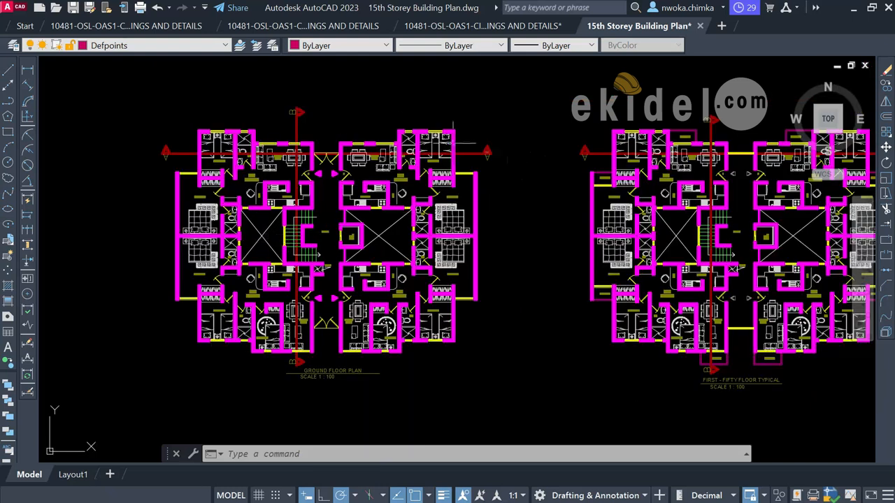
scroll(234, 110, up, 2)
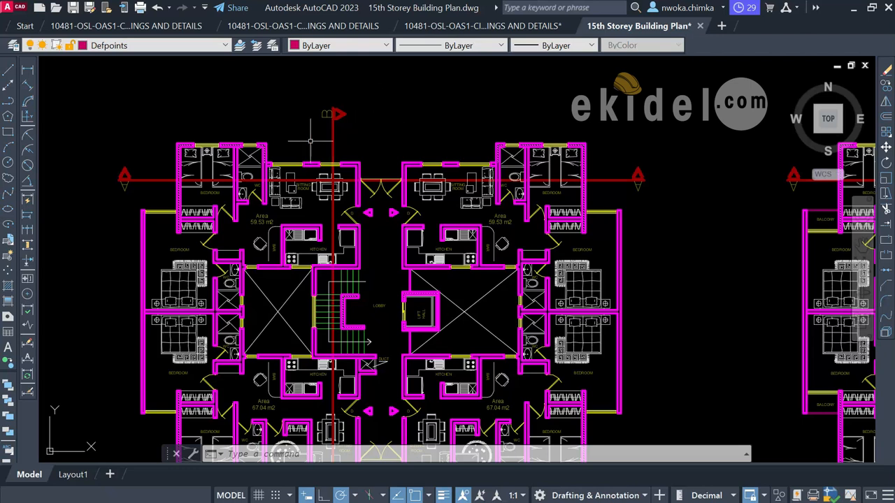
scroll(310, 140, up, 2)
scroll(326, 119, down, 2)
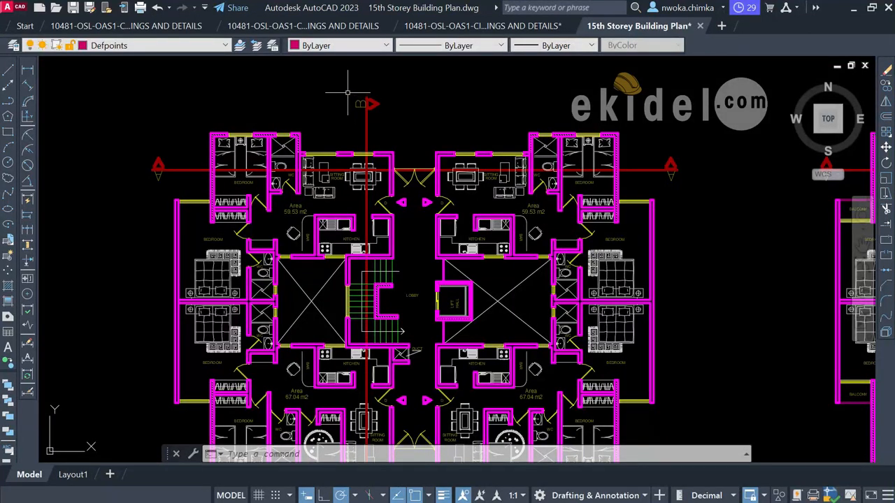
scroll(348, 91, up, 2)
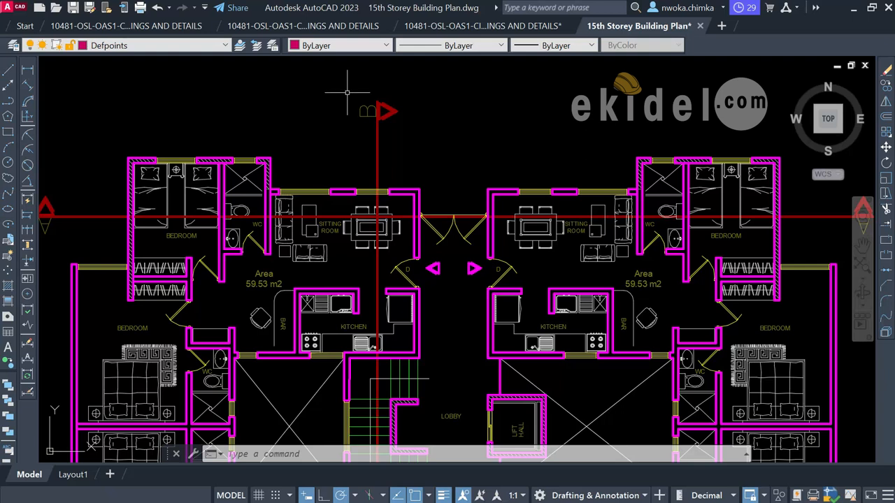
scroll(347, 89, down, 2)
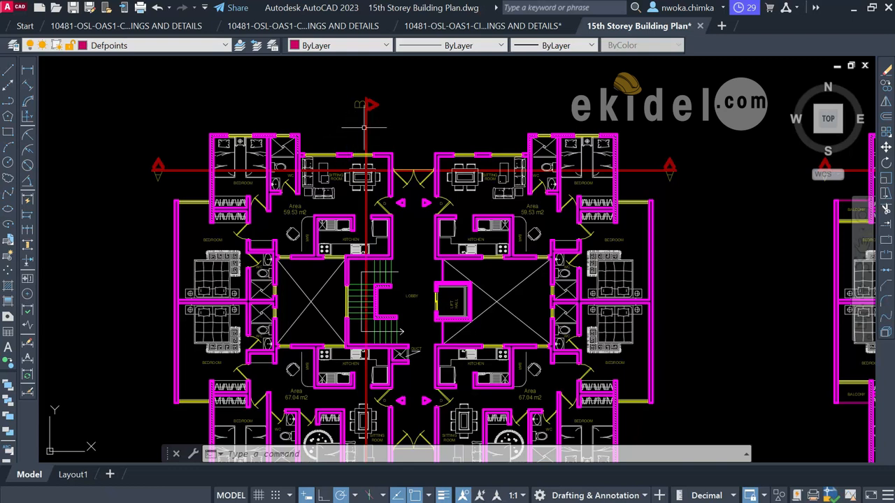
- Examine the building elevations below the floor plans, following the front elevation from its roof down to ground level
scroll(372, 125, down, 4)
scroll(372, 125, down, 3)
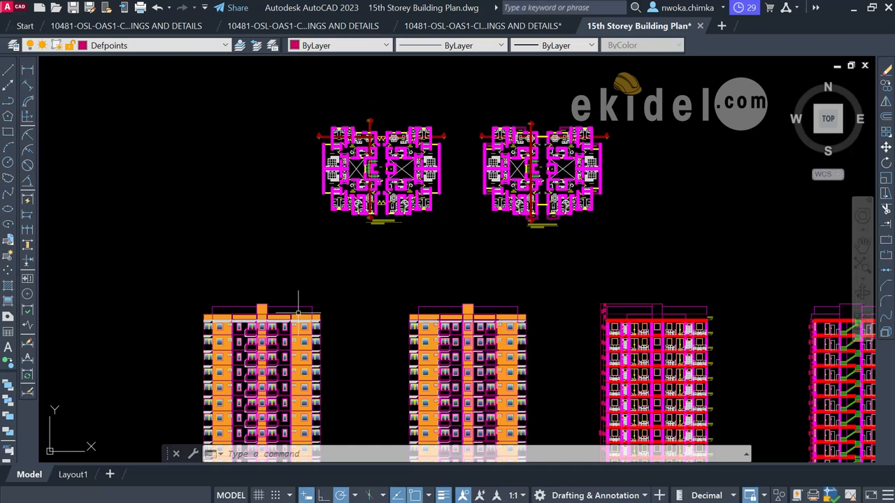
scroll(266, 357, up, 5)
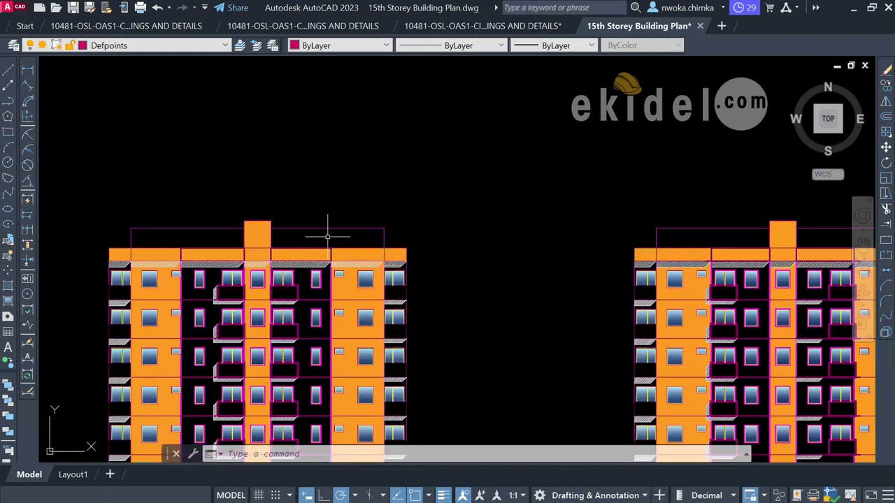
scroll(345, 205, down, 4)
scroll(332, 261, down, 1)
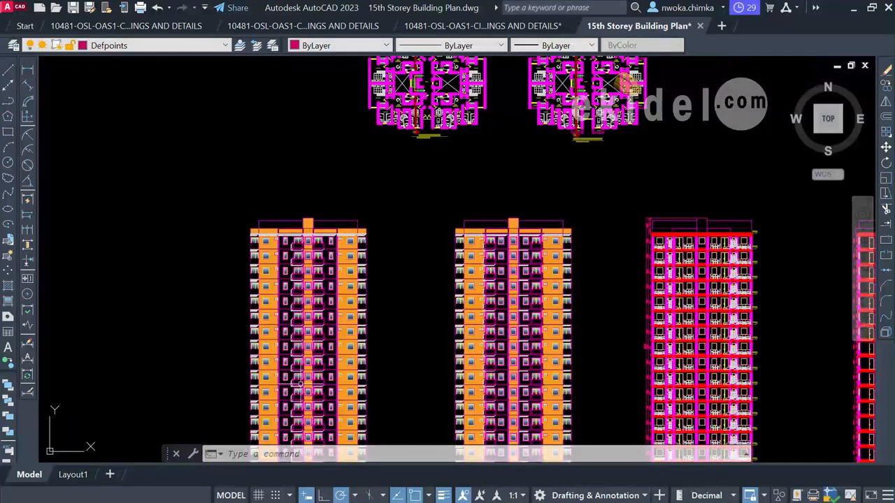
scroll(331, 275, down, 1)
scroll(318, 372, up, 5)
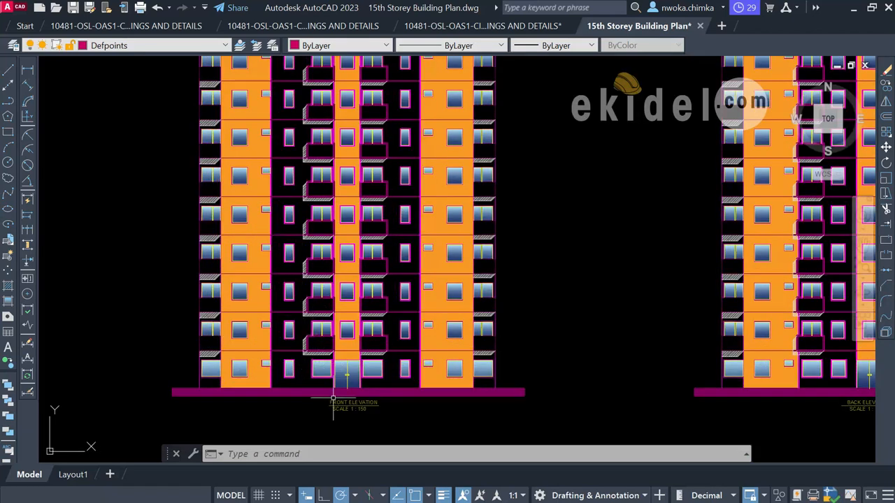
scroll(333, 396, down, 5)
scroll(427, 120, up, 5)
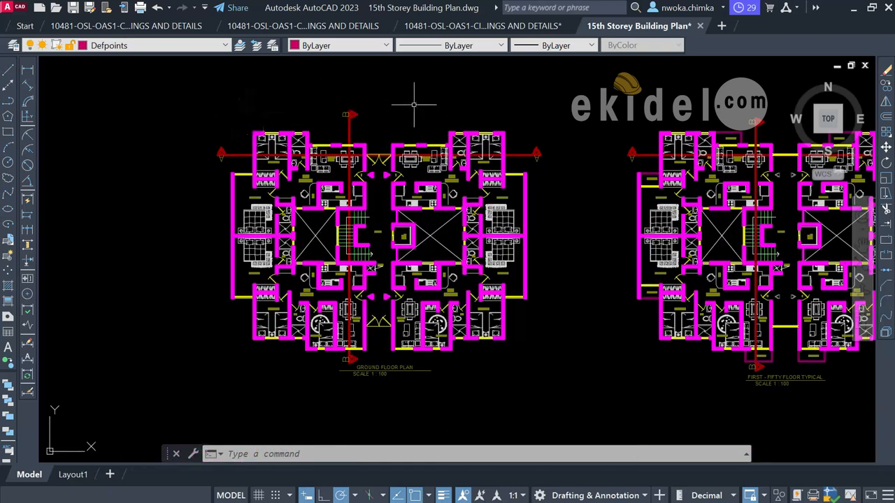
- Inspect the ground floor plan's room and wall layout closely, together with its position relative to the typical floor plan and elevations
scroll(409, 132, up, 2)
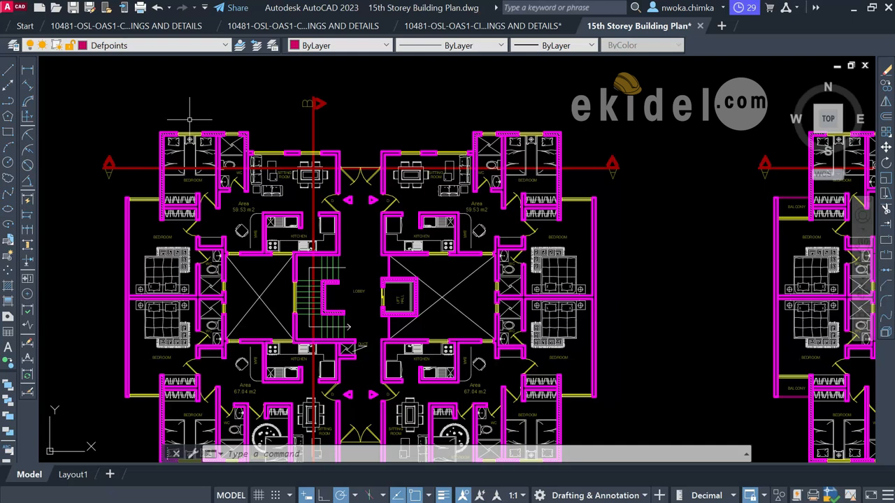
scroll(188, 127, up, 2)
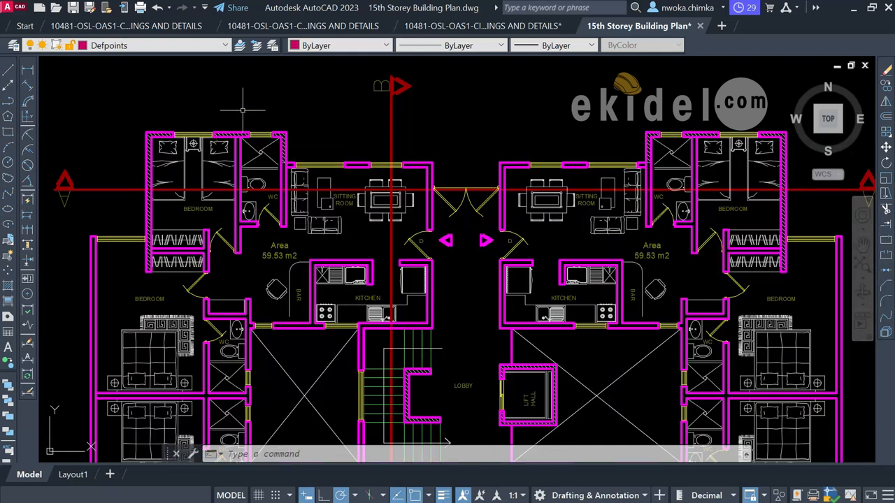
scroll(269, 102, down, 2)
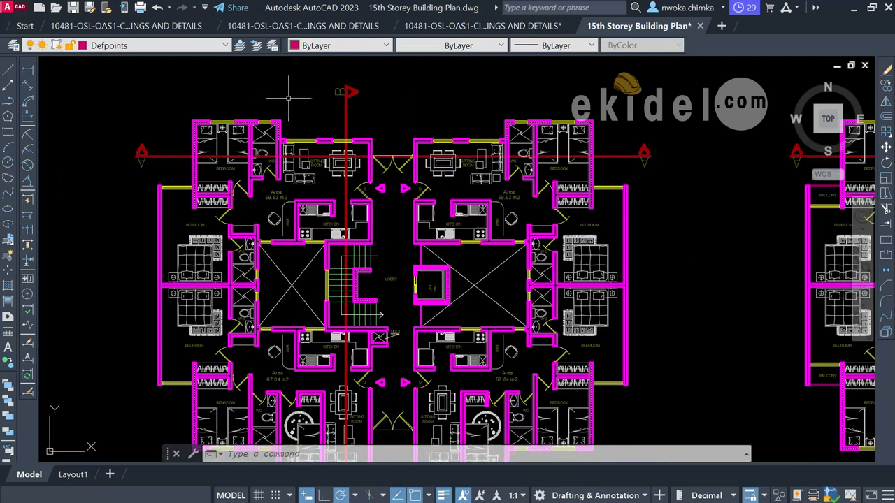
scroll(288, 98, down, 5)
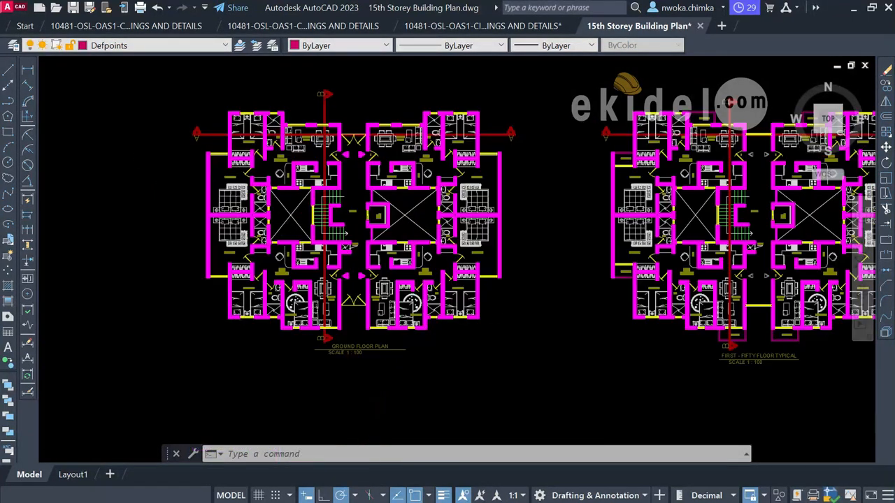
scroll(288, 101, up, 5)
scroll(300, 98, down, 5)
scroll(311, 98, up, 2)
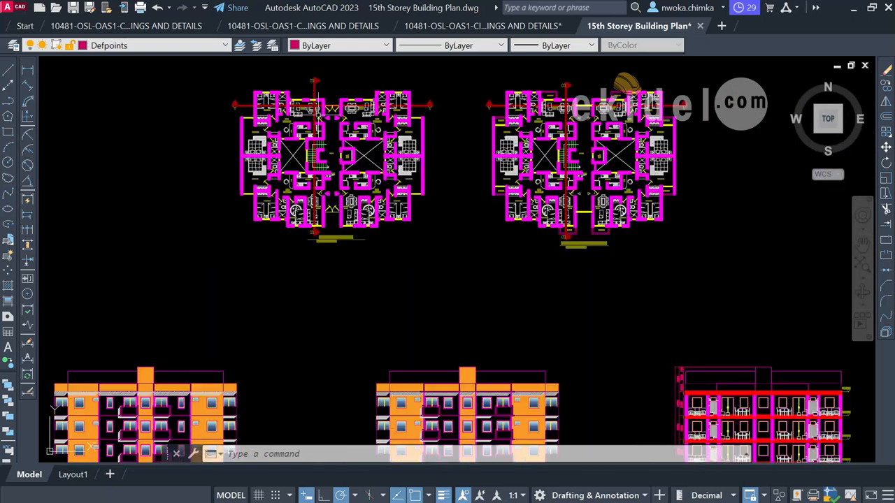
scroll(301, 80, up, 2)
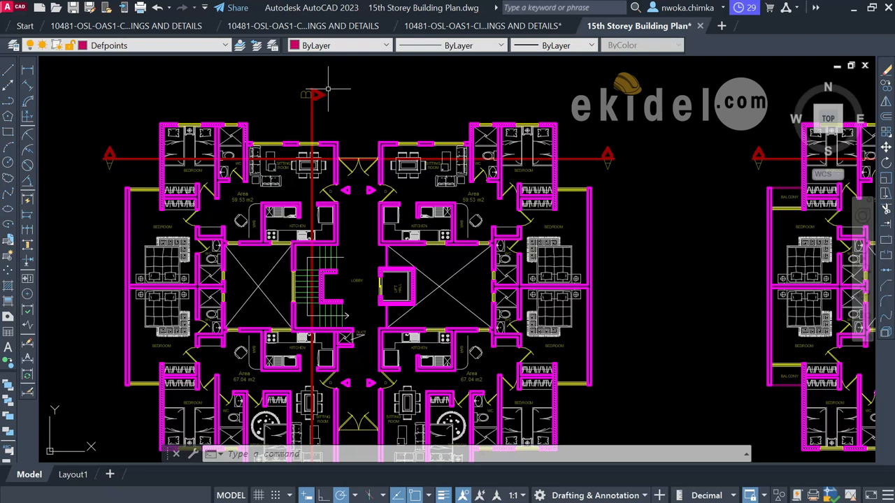
scroll(334, 104, down, 3)
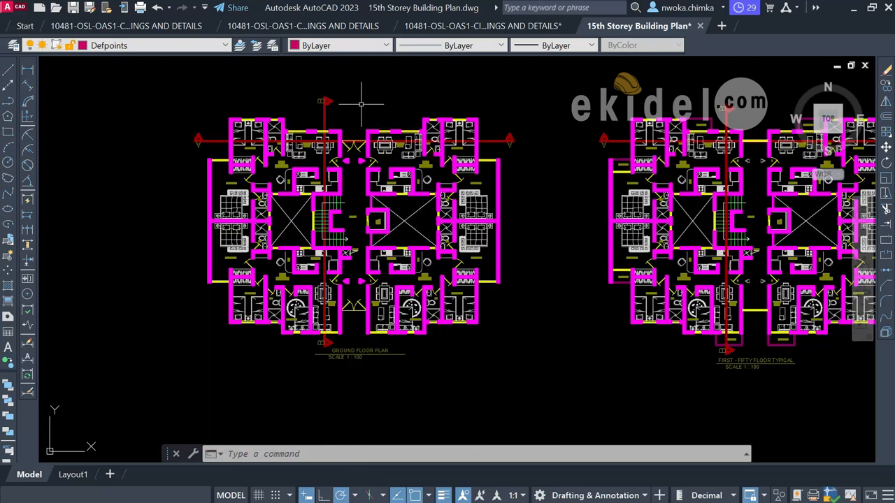
scroll(331, 100, up, 2)
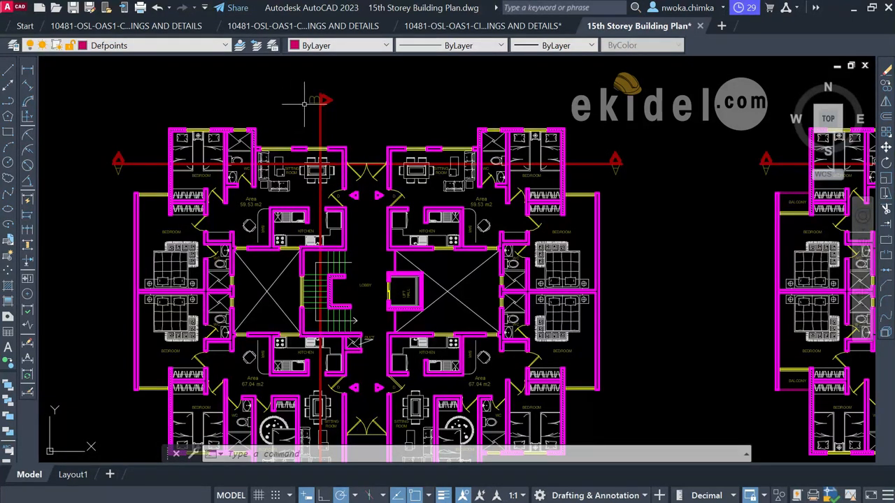
scroll(311, 99, down, 2)
click(152, 92)
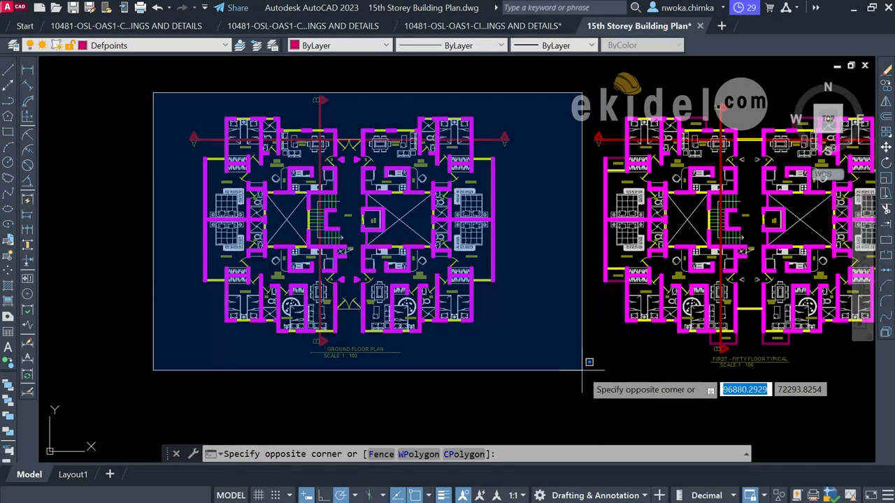
click(587, 392)
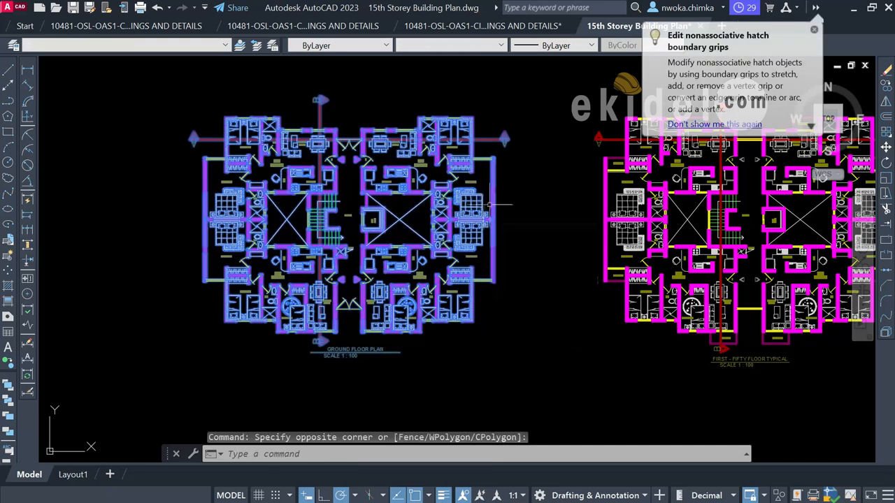
key(Escape)
scroll(443, 112, up, 2)
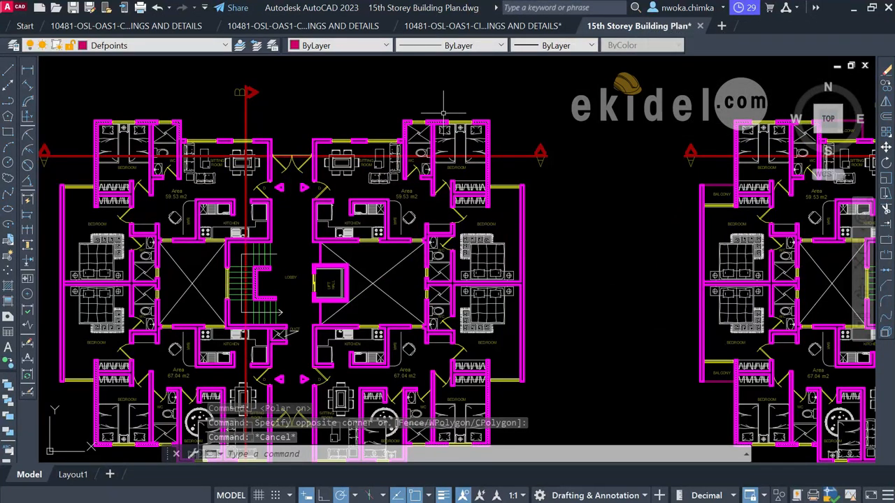
scroll(442, 112, down, 2)
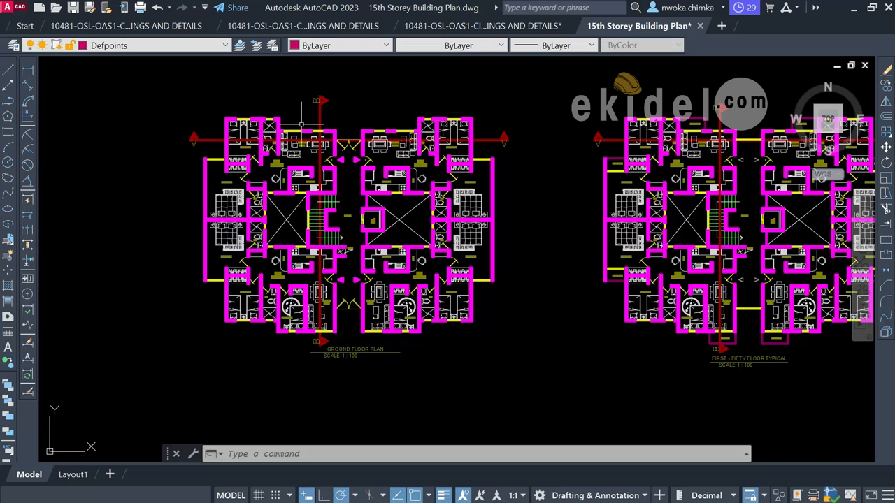
scroll(301, 124, up, 2)
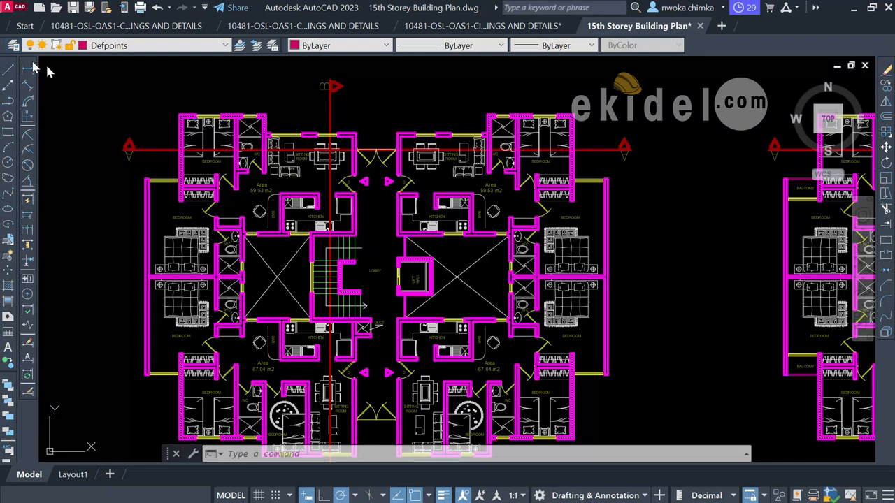
- Create a new layer named GRID and set its colour to index 130
click(13, 45)
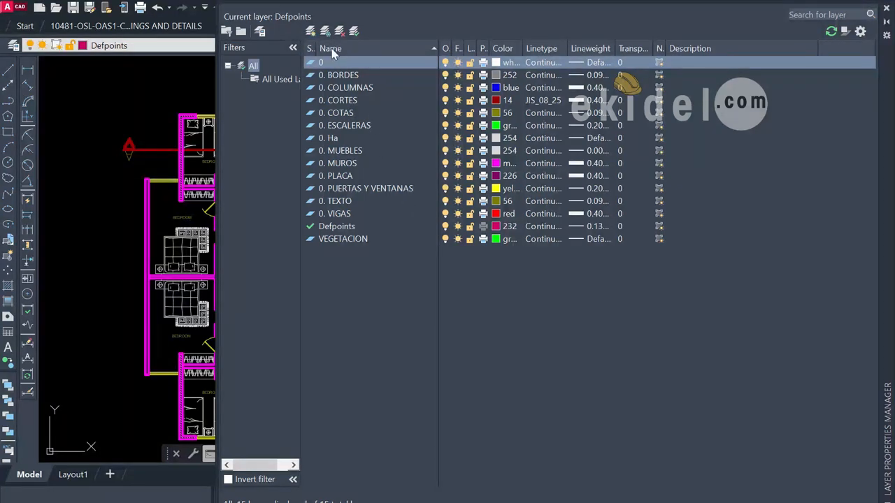
click(311, 31)
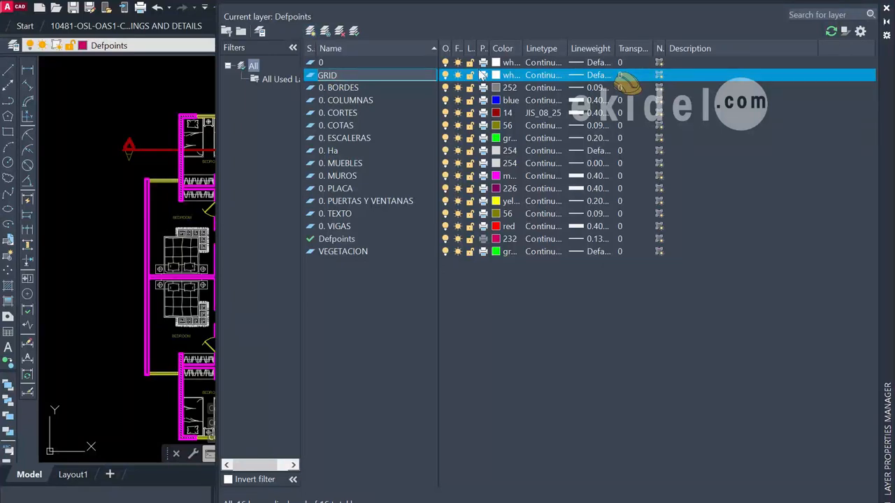
click(503, 75)
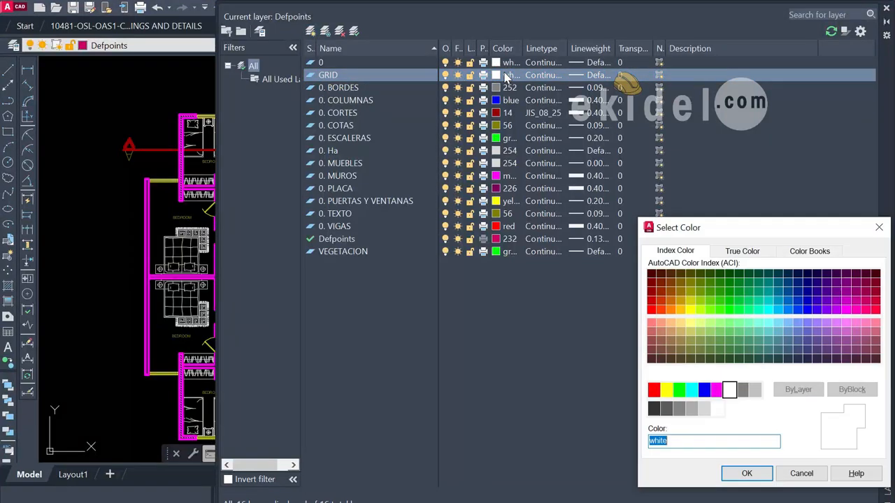
click(768, 310)
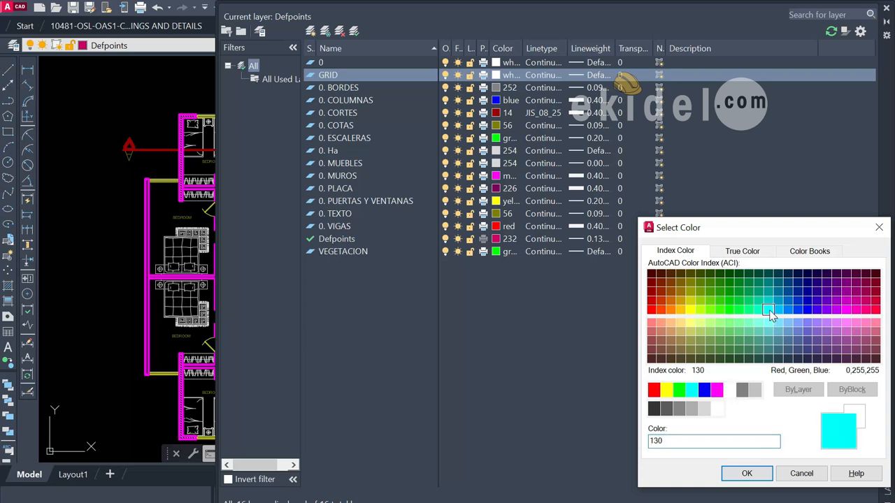
click(747, 474)
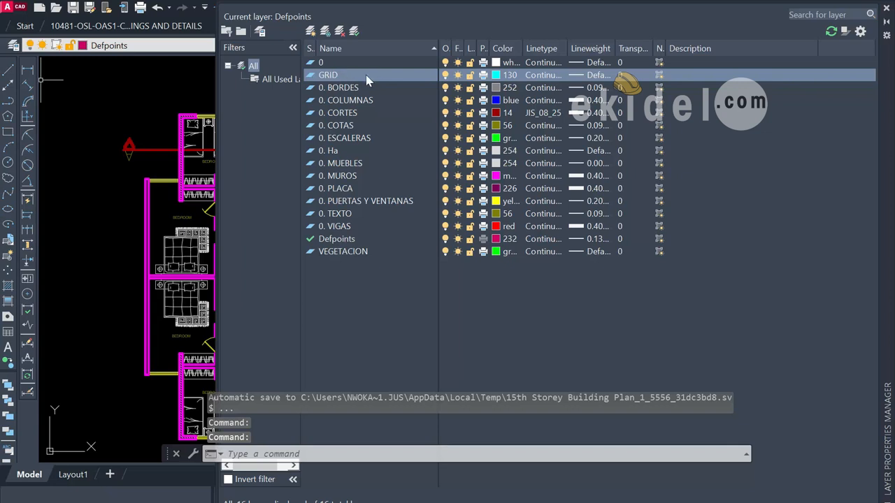
- Create a new layer named COLUMN and set its colour to green
click(311, 31)
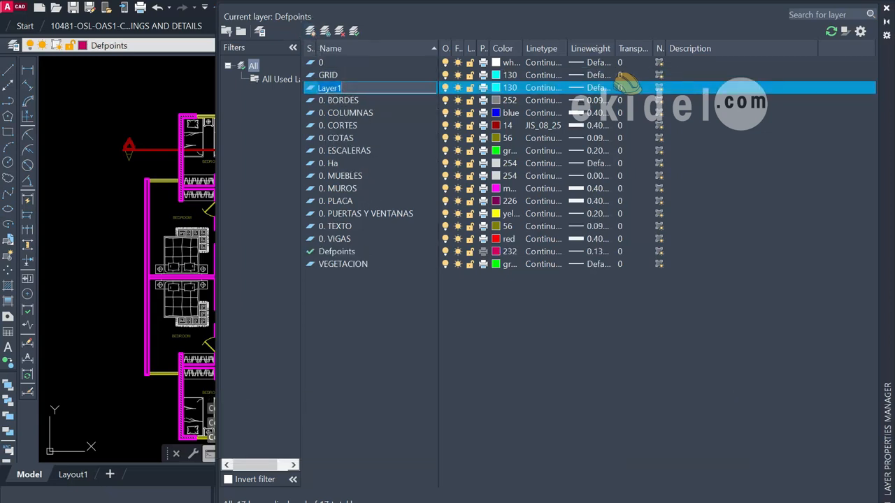
text(COLUMN)
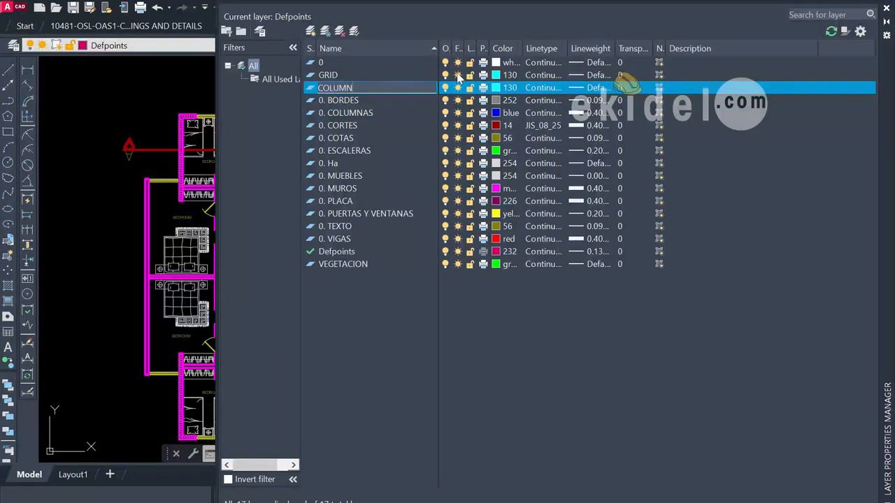
click(508, 87)
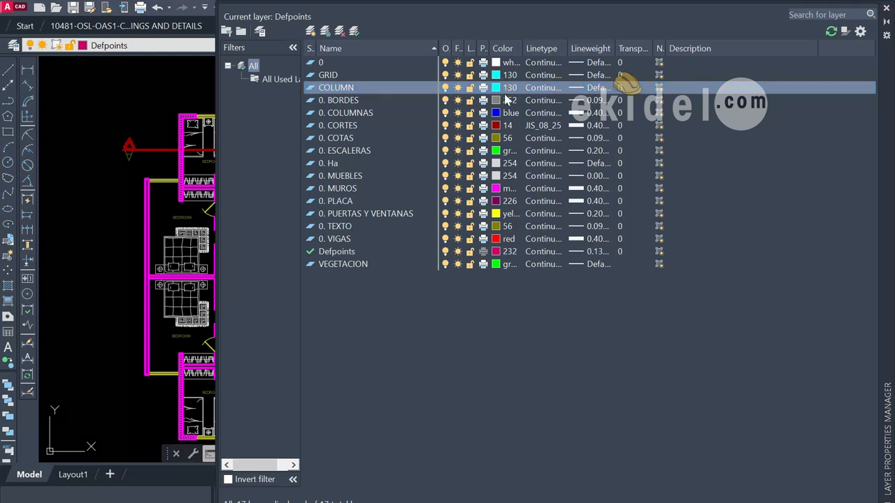
click(679, 389)
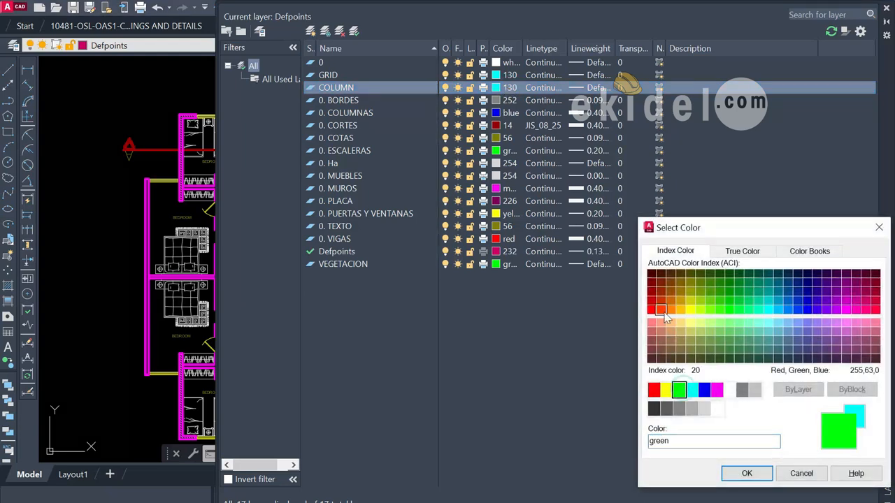
click(744, 474)
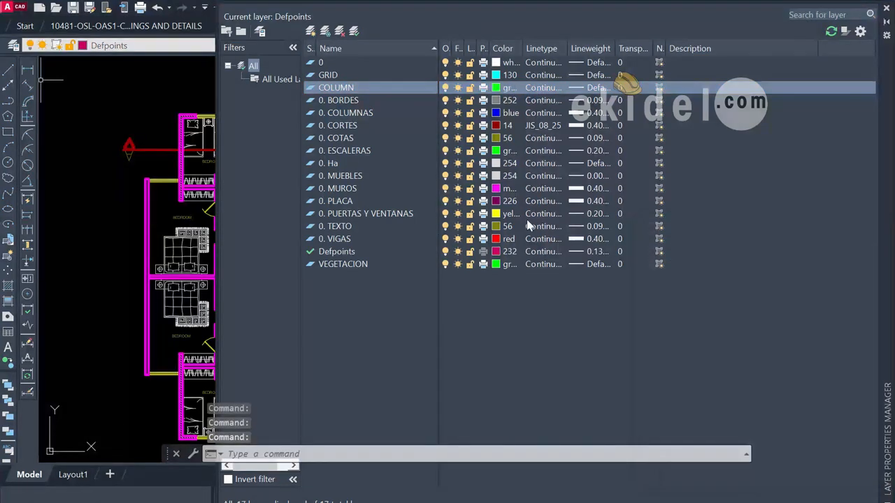
- Set the COLUMN layer's lineweight to 0.50 mm and close the layer manager
click(599, 87)
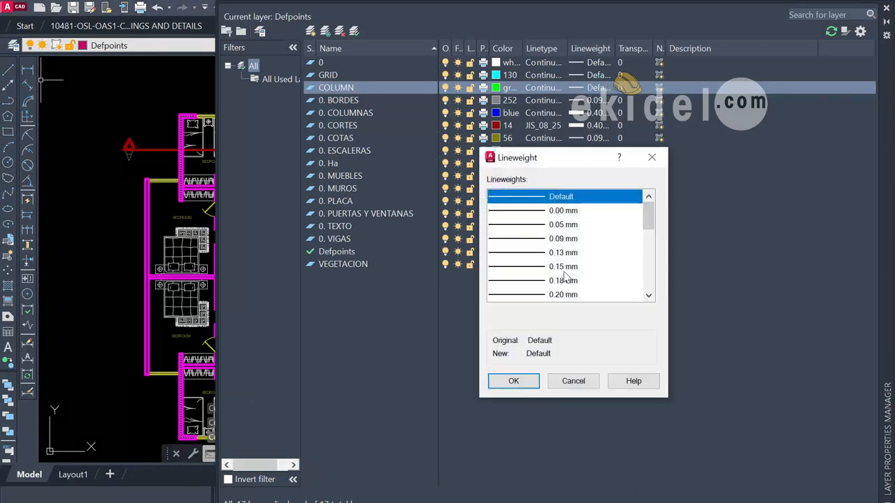
scroll(563, 276, down, 3)
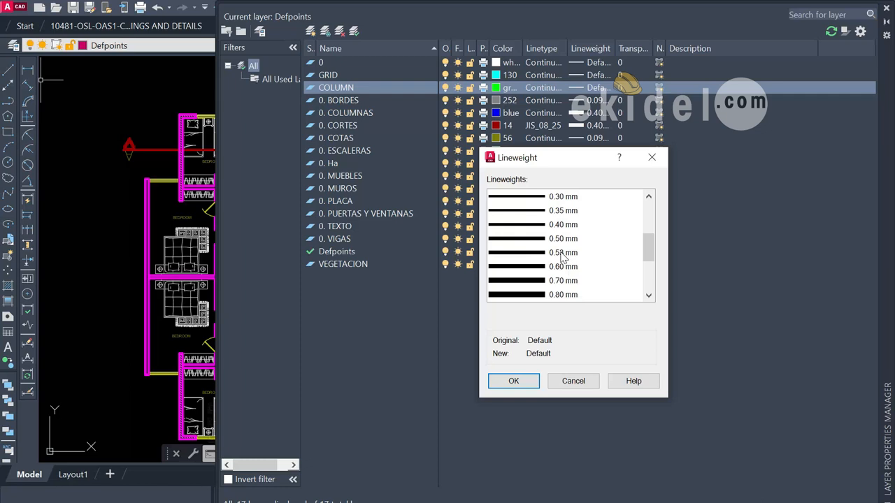
click(562, 239)
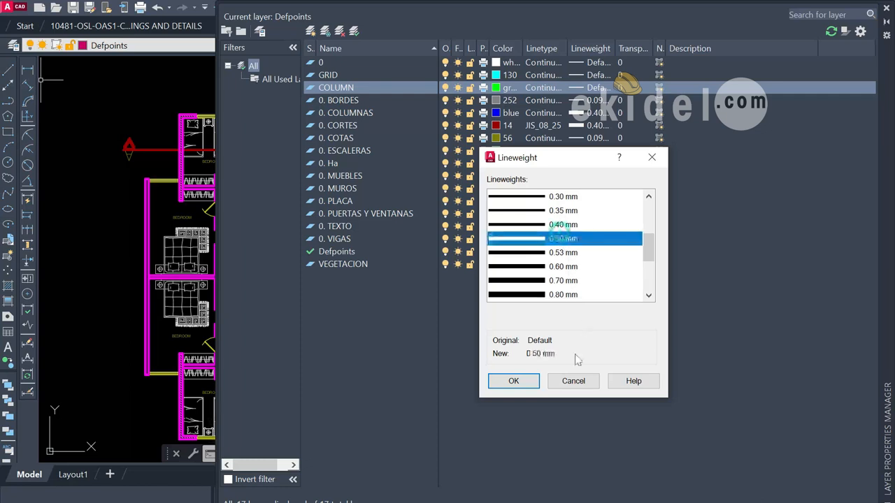
click(531, 380)
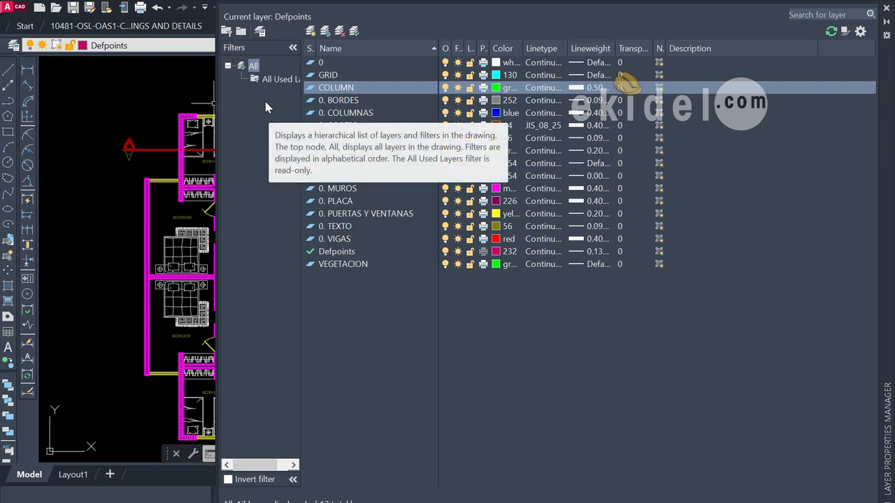
click(333, 76)
click(370, 87)
click(884, 9)
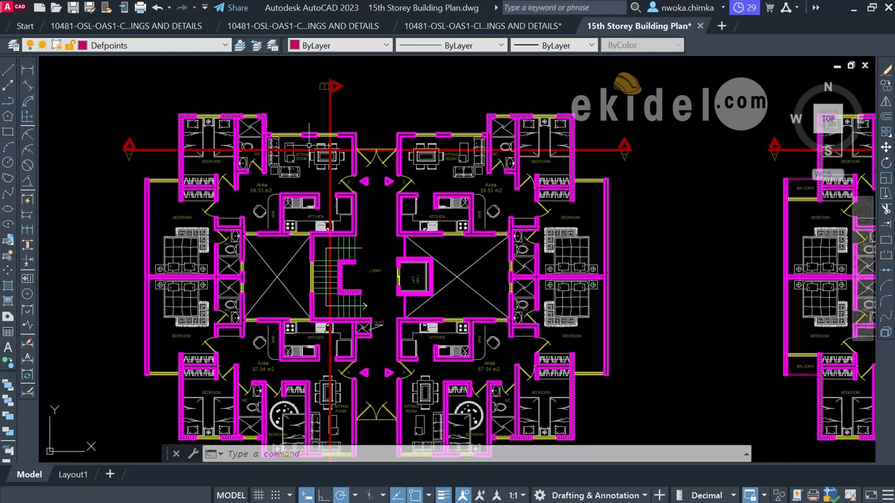
- Copy both floor plans together into the empty space outside the frame around the architectural drawings
scroll(309, 140, down, 3)
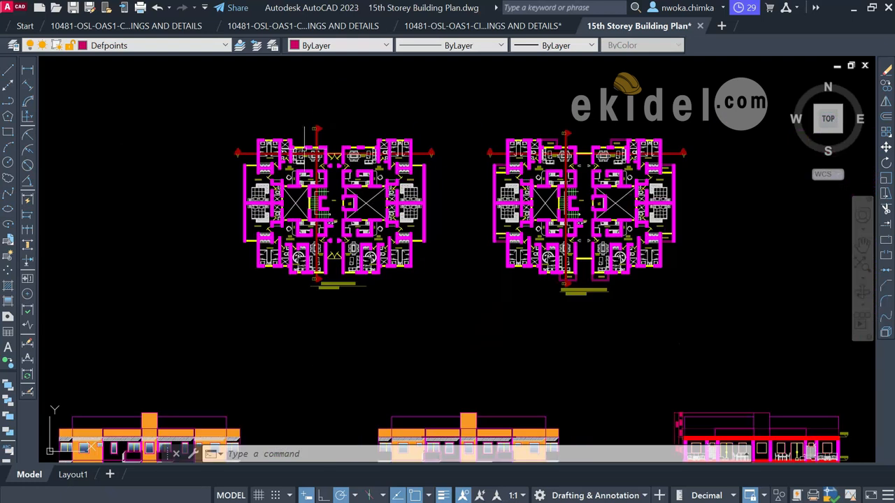
scroll(308, 134, down, 3)
scroll(336, 168, down, 2)
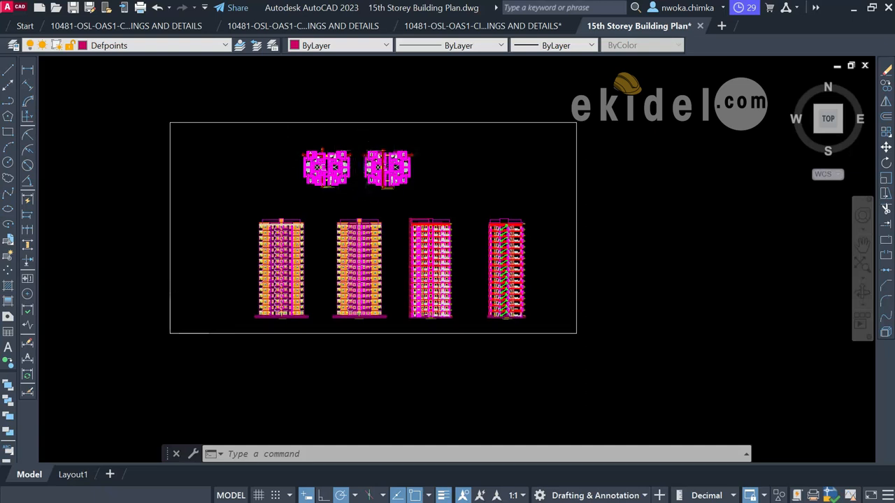
scroll(416, 146, up, 2)
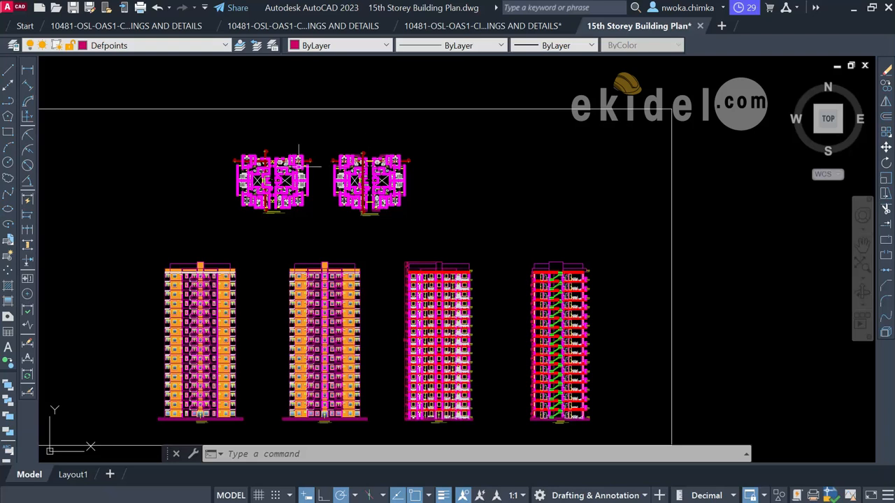
scroll(279, 168, up, 2)
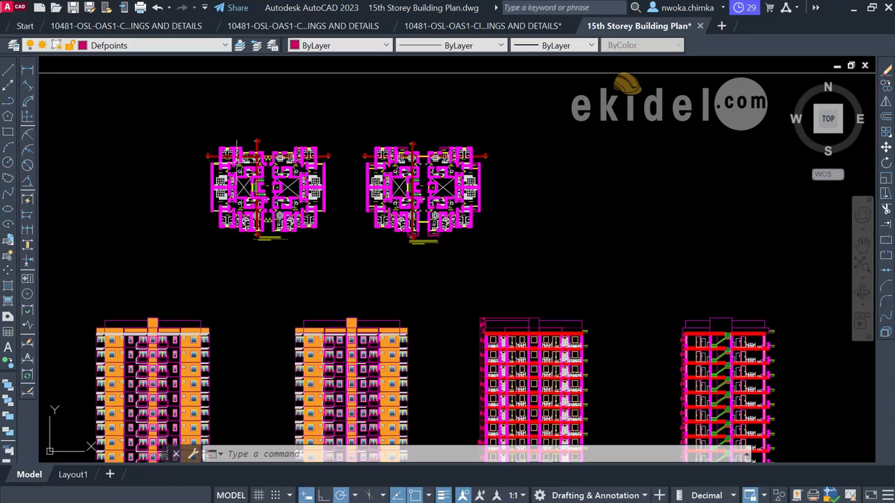
click(178, 114)
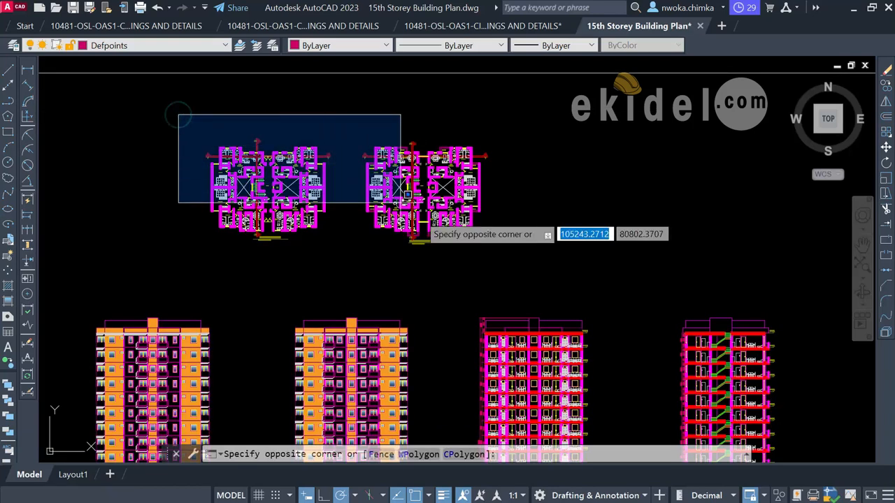
click(552, 298)
text(co)
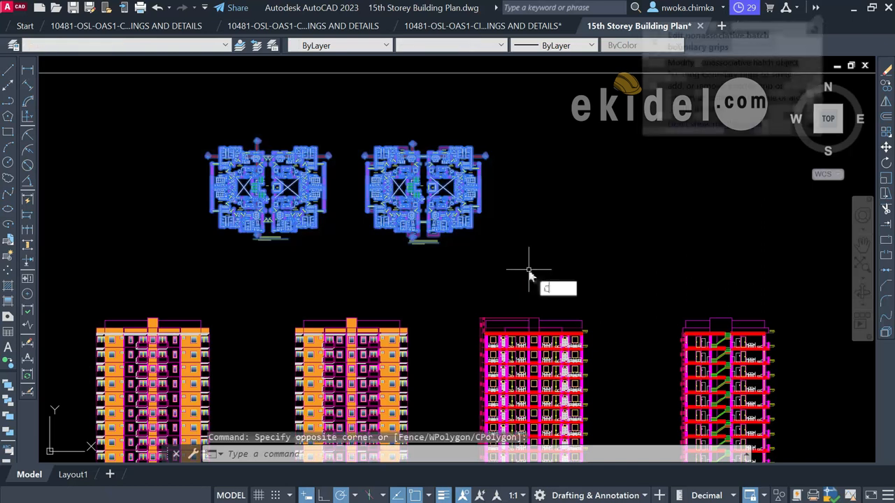
key(Return)
click(296, 216)
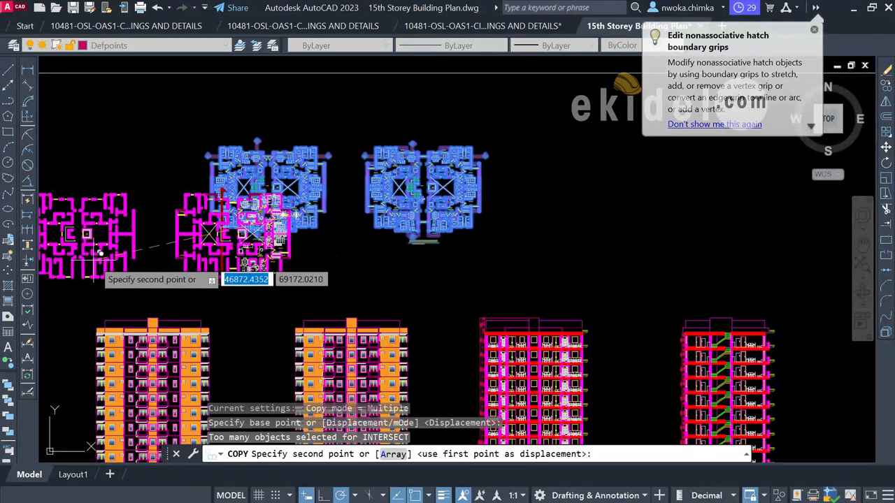
scroll(228, 241, down, 4)
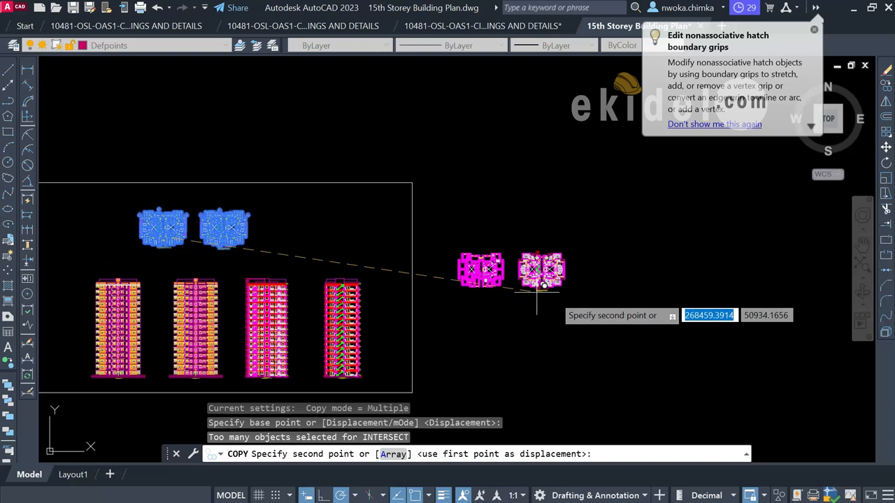
click(599, 284)
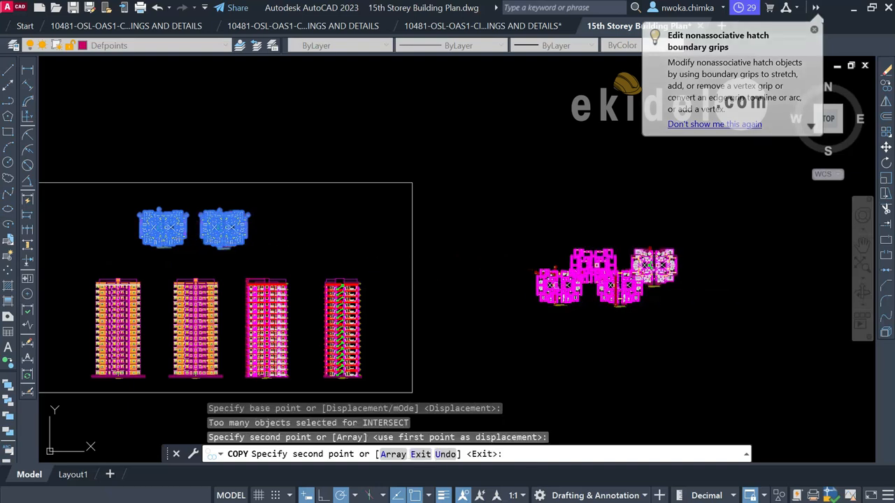
key(Escape)
- Examine the two copied floor plans and their titles, then the ground floor plan's full layout
scroll(578, 287, up, 5)
scroll(550, 202, down, 4)
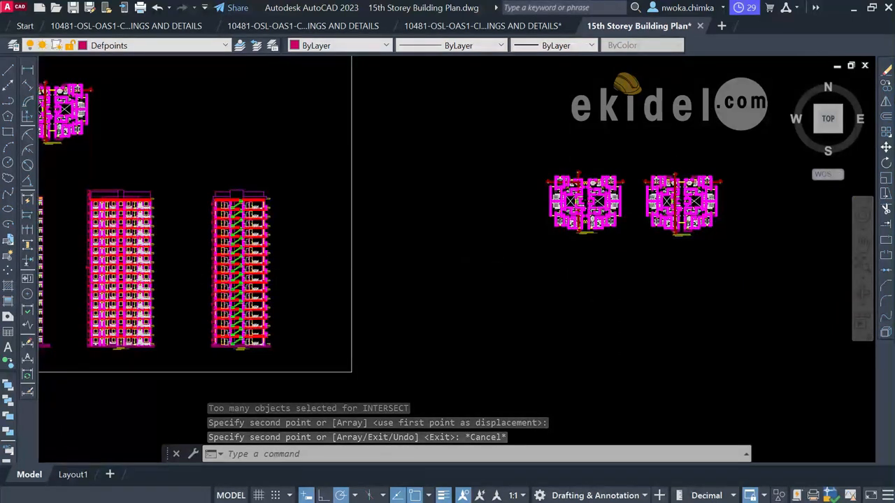
scroll(601, 212, up, 3)
middle_drag(582, 239, 417, 255)
scroll(565, 283, up, 6)
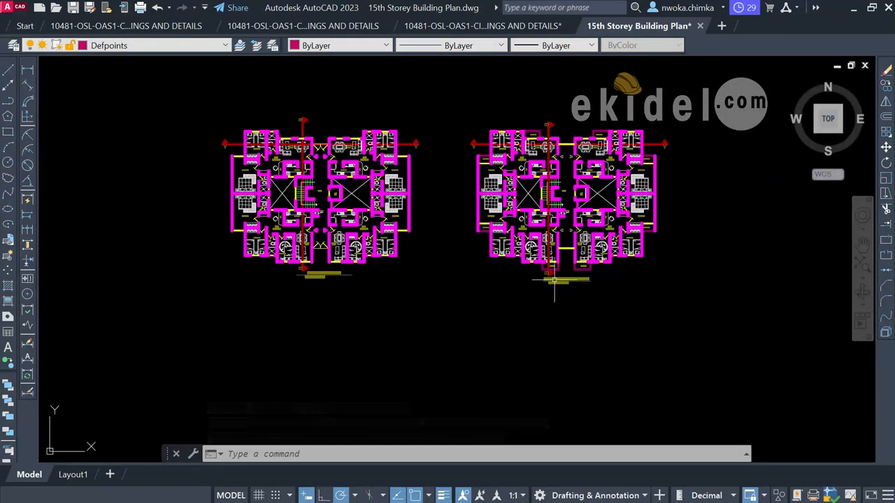
scroll(567, 283, up, 3)
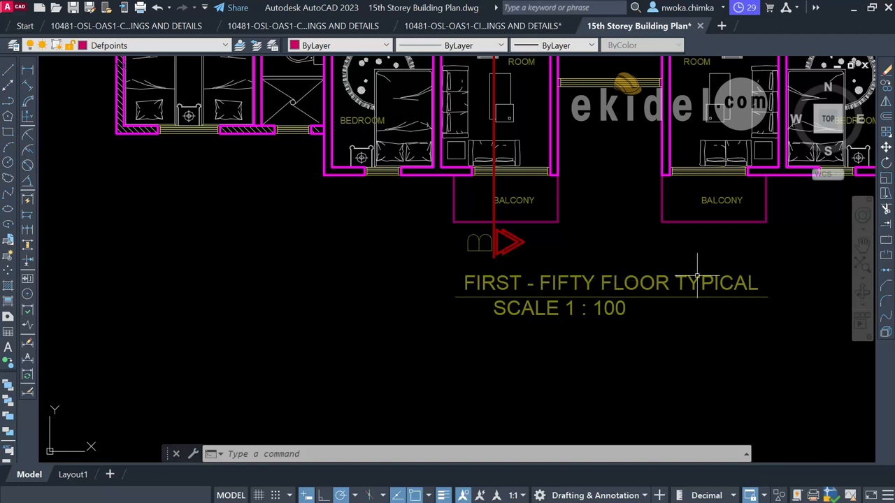
scroll(697, 276, down, 5)
scroll(423, 263, up, 4)
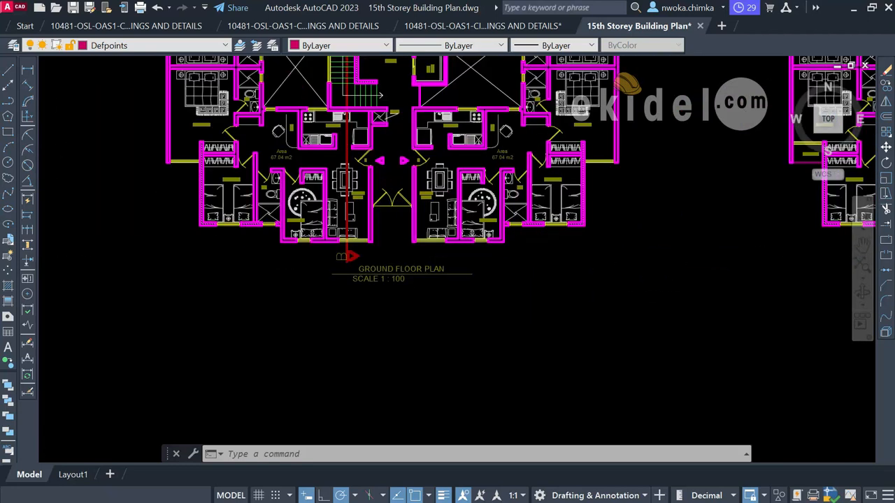
scroll(384, 270, up, 2)
middle_drag(377, 258, 393, 365)
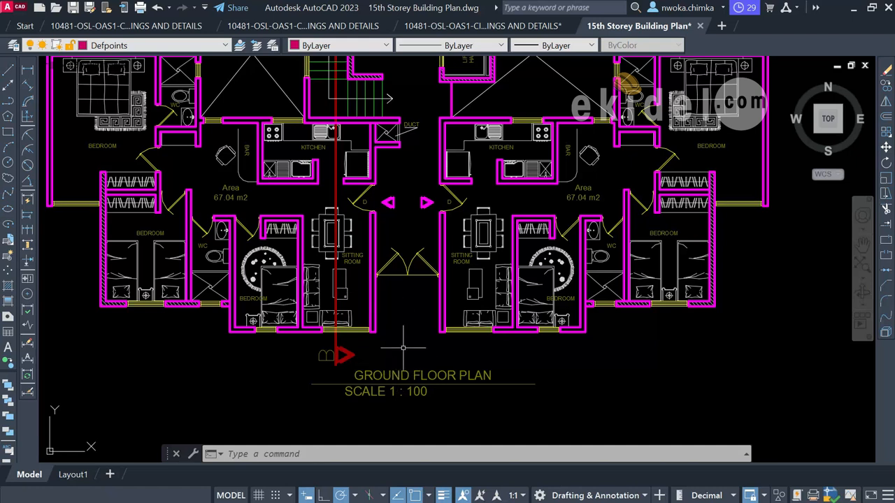
scroll(399, 344, down, 2)
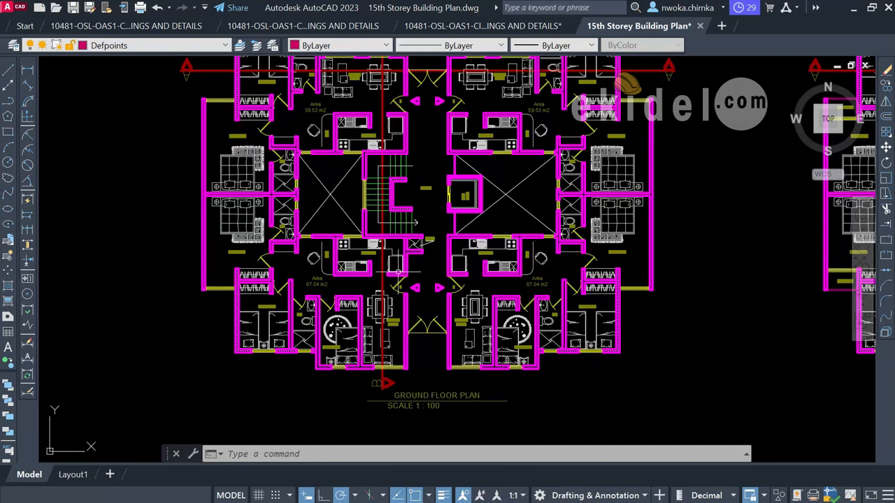
middle_drag(346, 175, 355, 251)
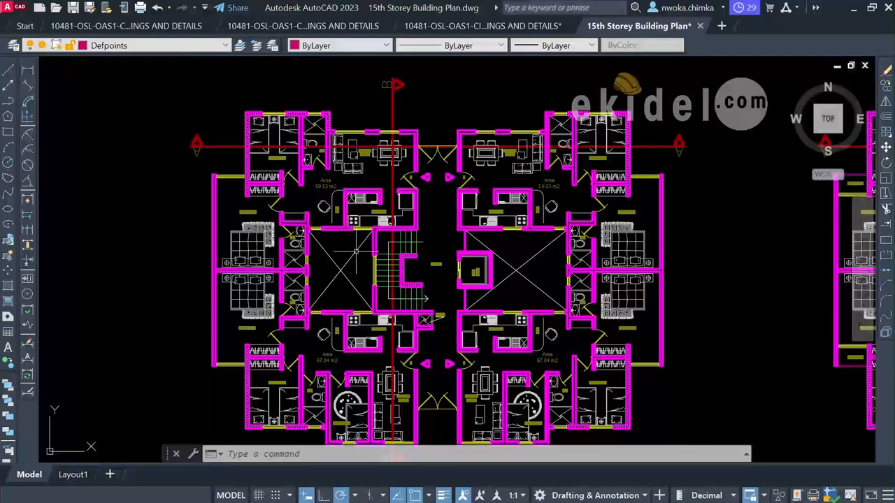
- Make GRID the current layer
click(96, 49)
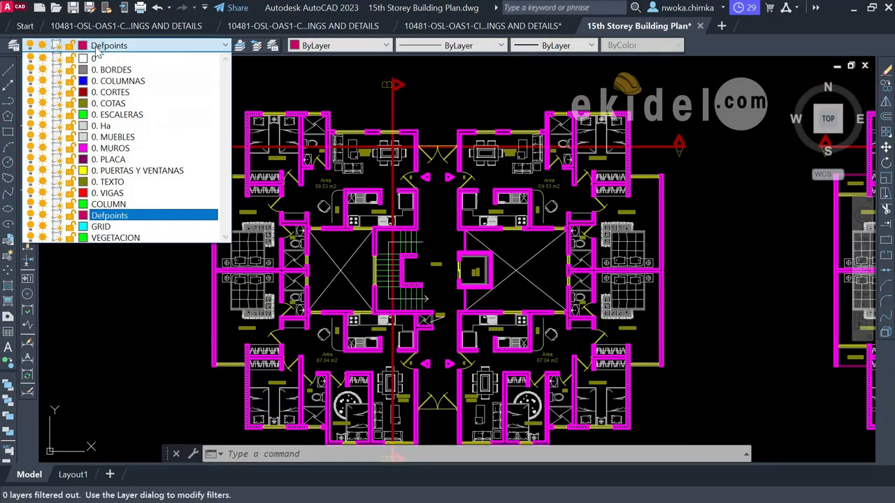
click(133, 228)
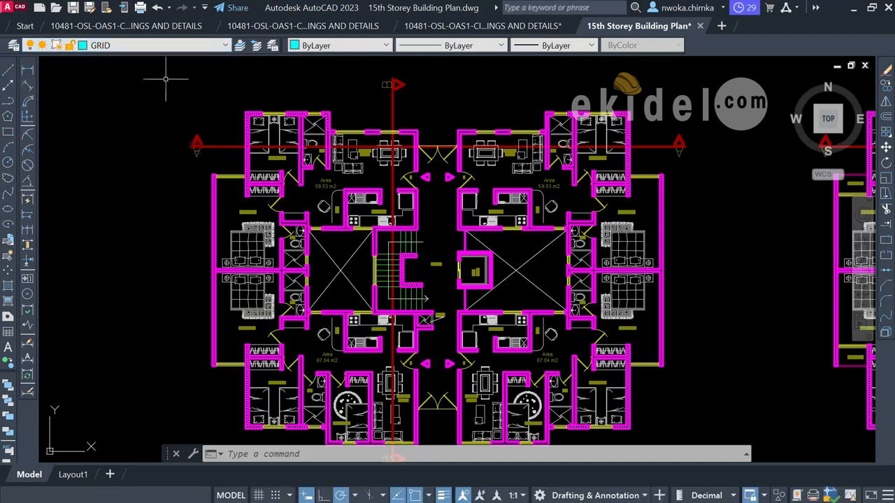
click(133, 45)
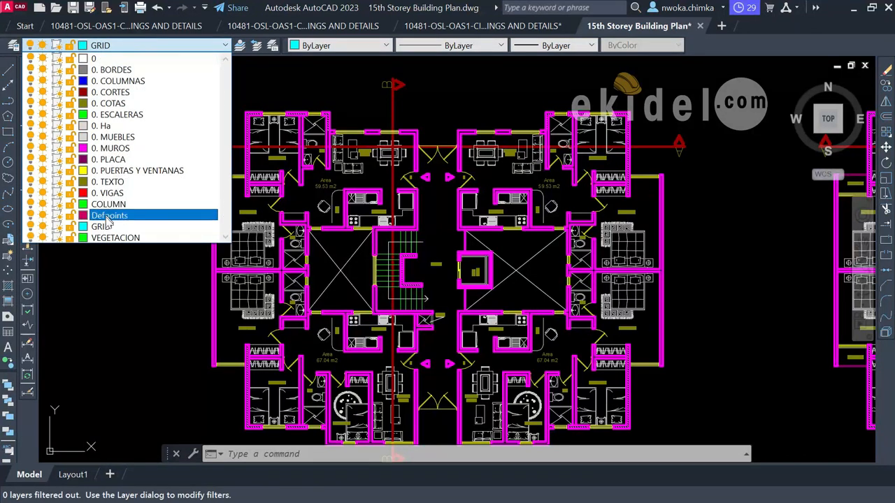
click(105, 226)
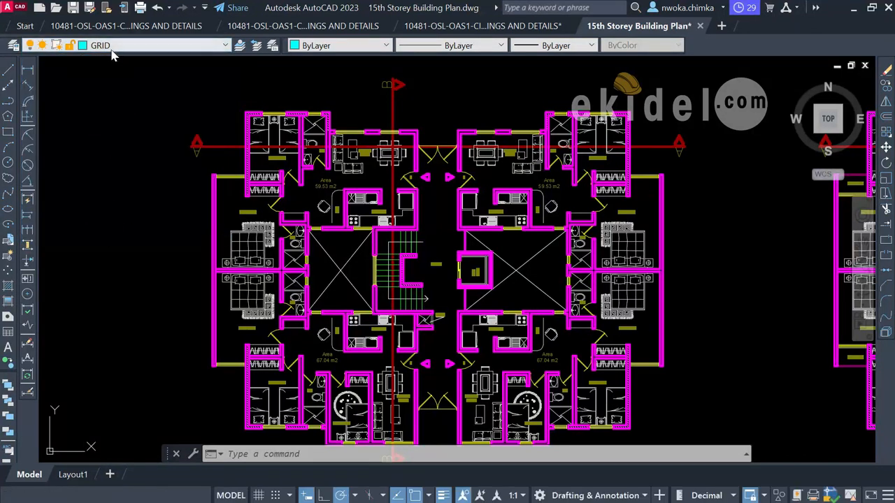
- Check that the current colour, linetype and lineweight for new objects are each set to ByLayer
click(313, 46)
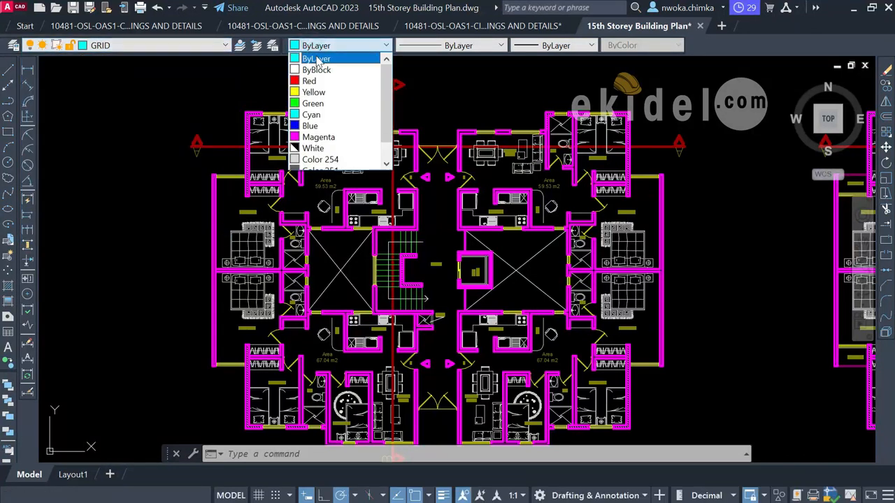
click(468, 54)
click(465, 45)
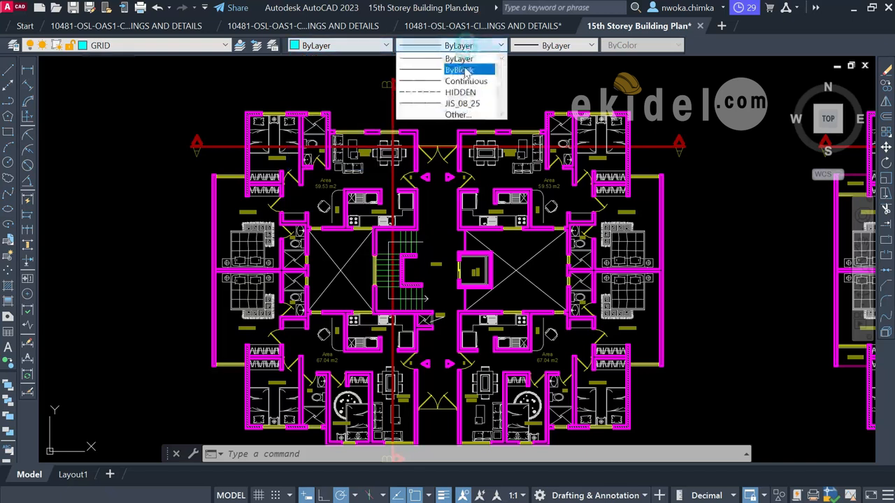
click(574, 47)
click(566, 45)
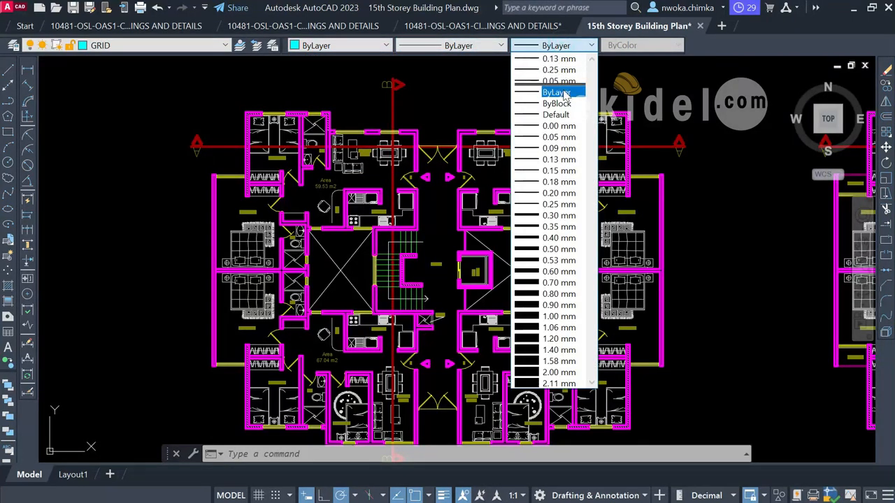
click(318, 46)
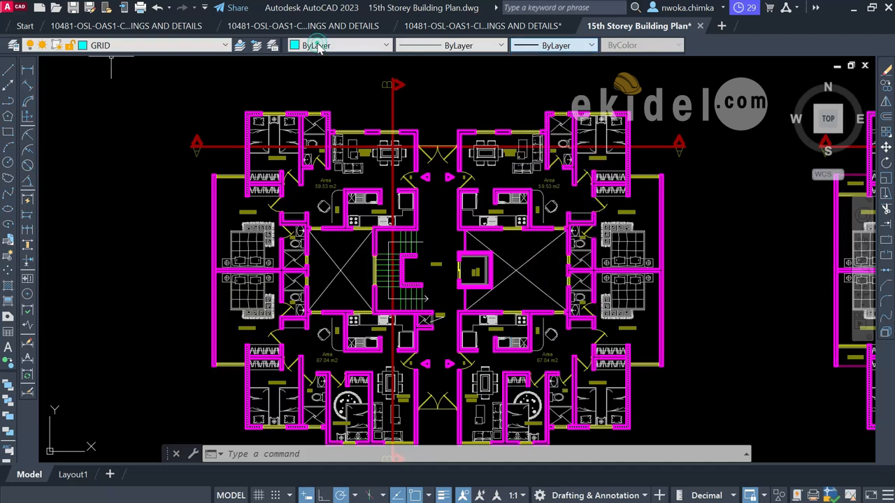
click(458, 46)
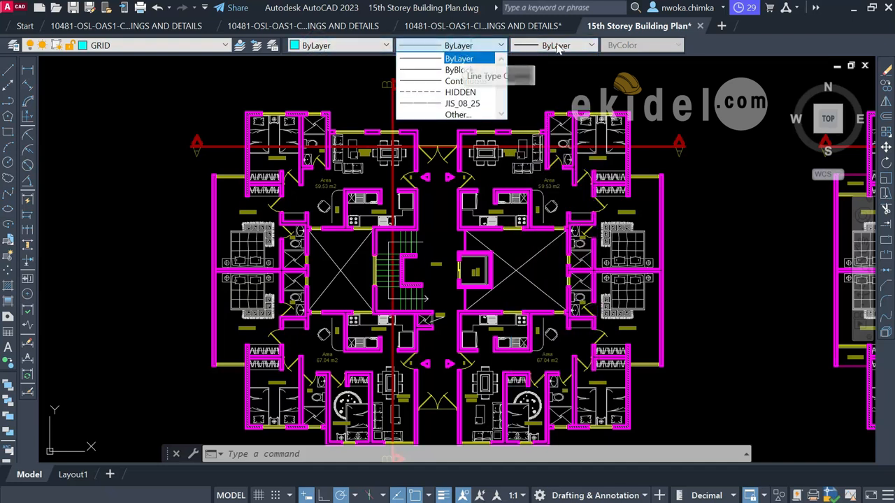
click(455, 59)
click(557, 46)
click(550, 43)
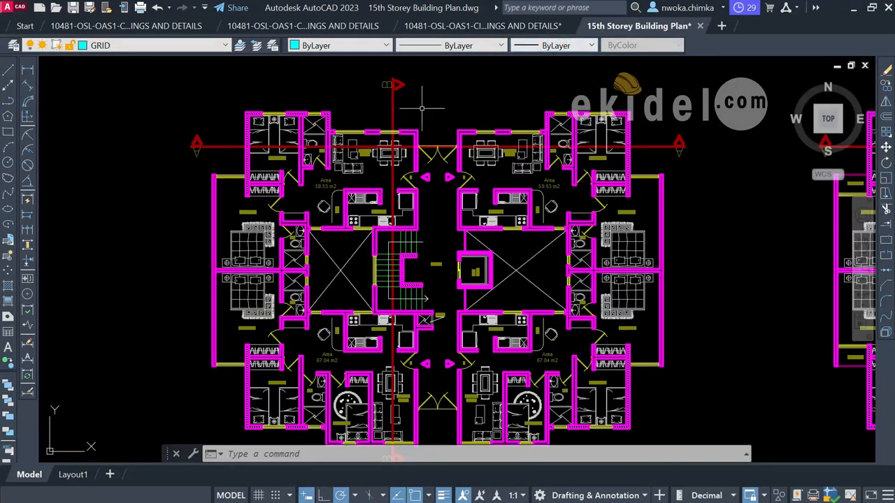
scroll(240, 107, up, 2)
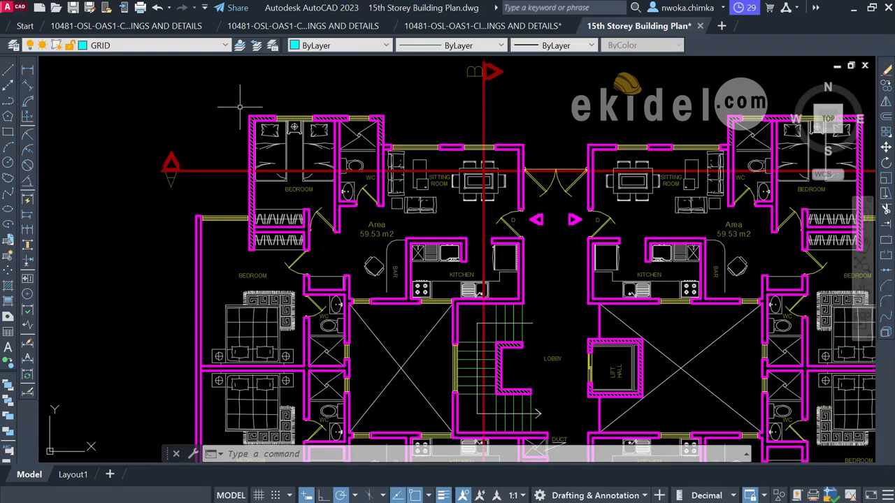
text(XL)
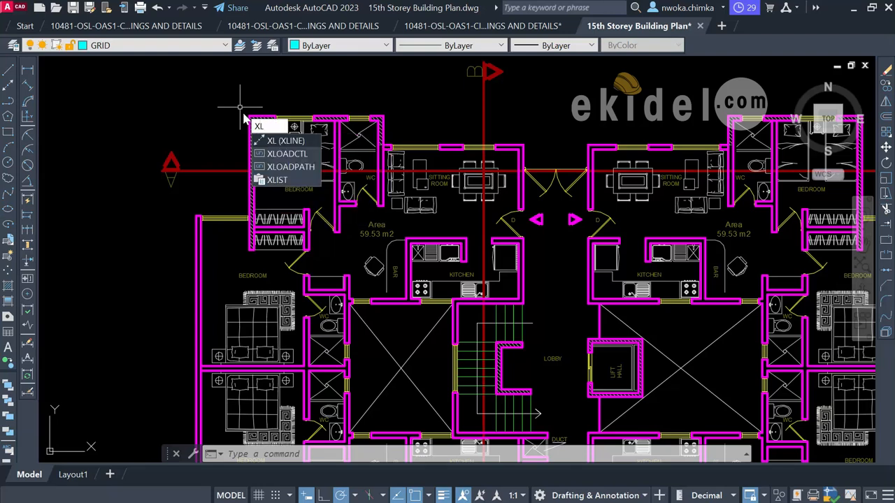
key(Return)
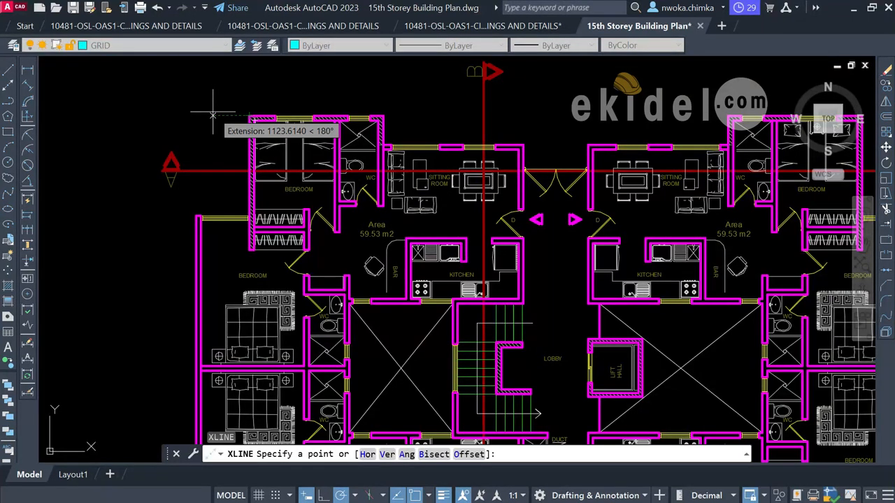
key(Escape)
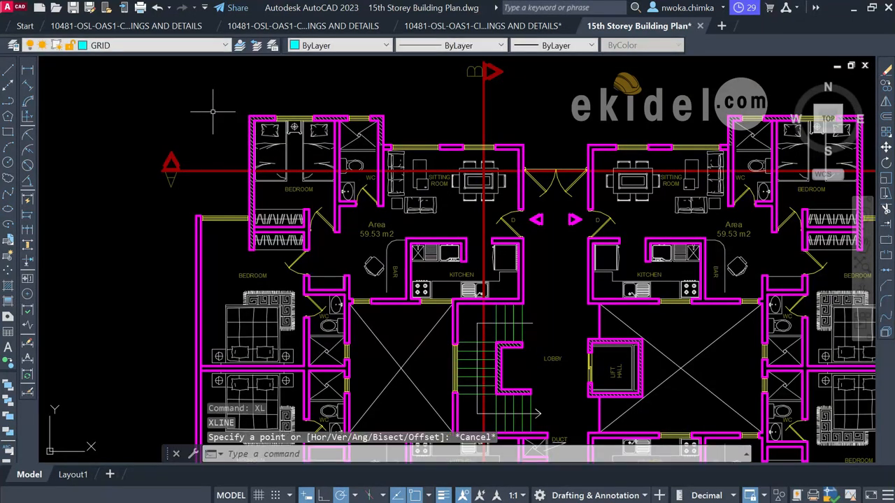
- Draw a vertical construction line through the midpoint of the lower end of the upper-left bedroom's hatched outer wall
text(XL)
key(Return)
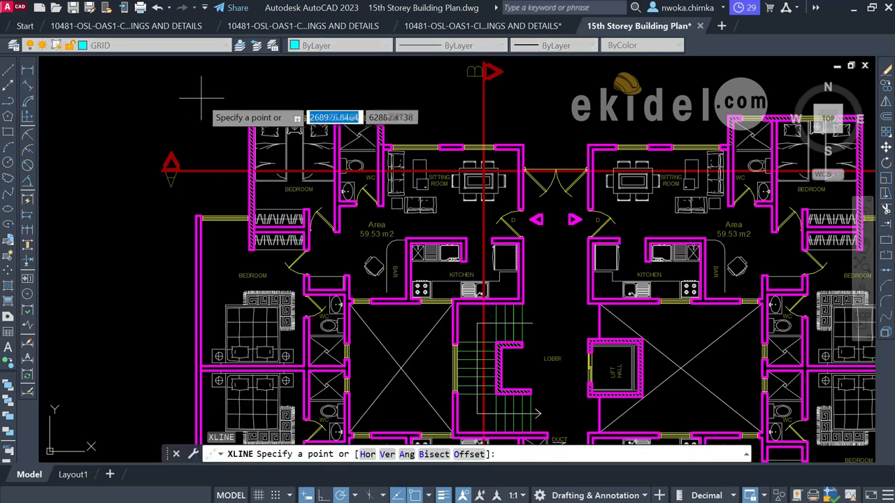
text(V)
key(Return)
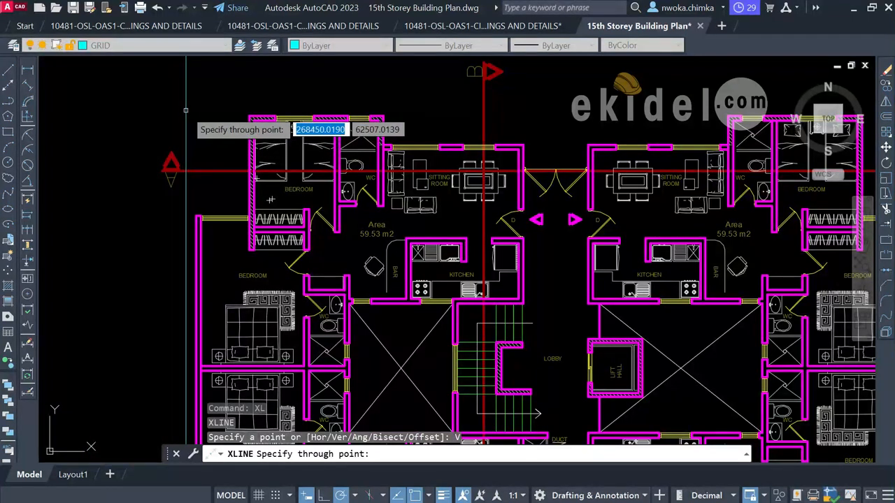
scroll(245, 246, up, 5)
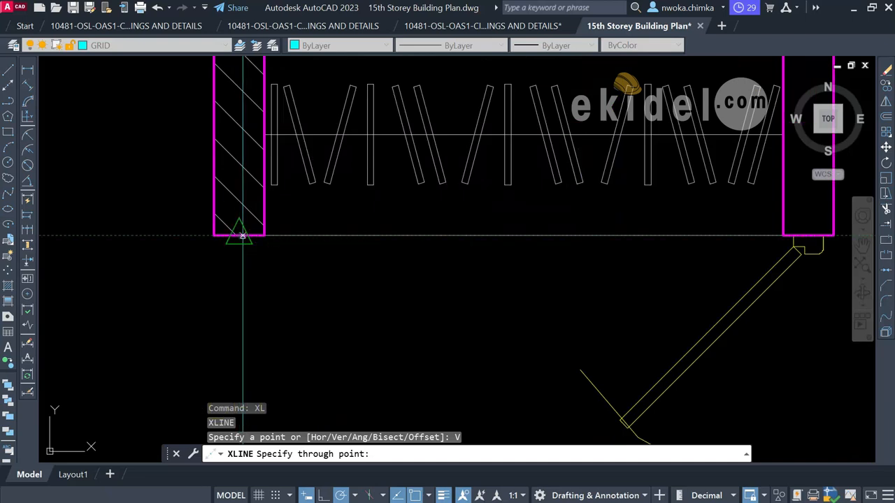
click(240, 235)
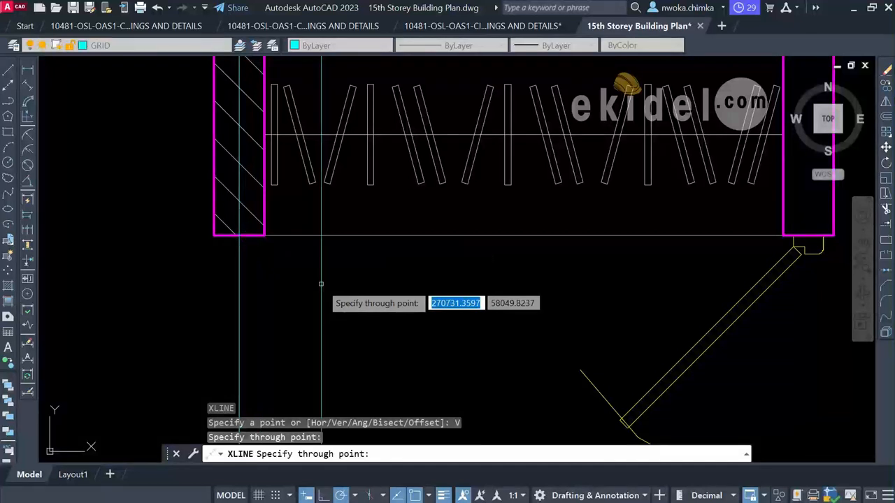
key(Escape)
- Measure the thickness of the bedroom's hatched outer wall with a linear dimension, without placing it
scroll(314, 279, down, 2)
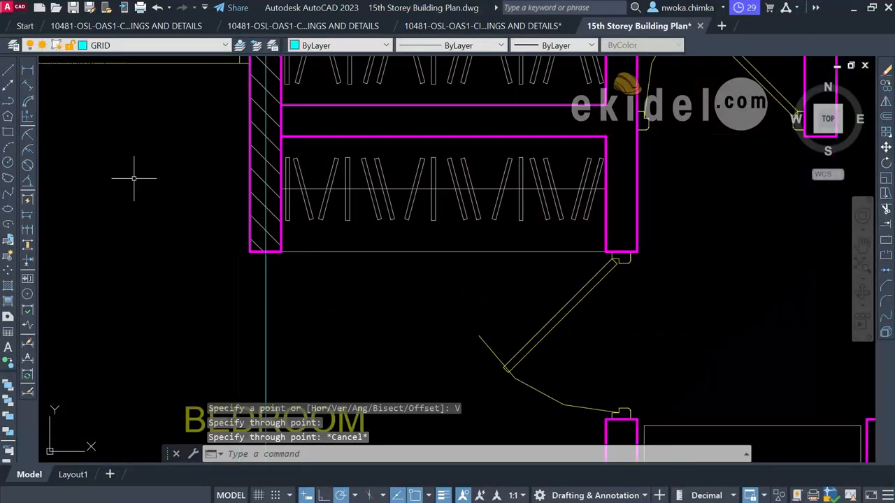
click(27, 70)
scroll(280, 217, up, 3)
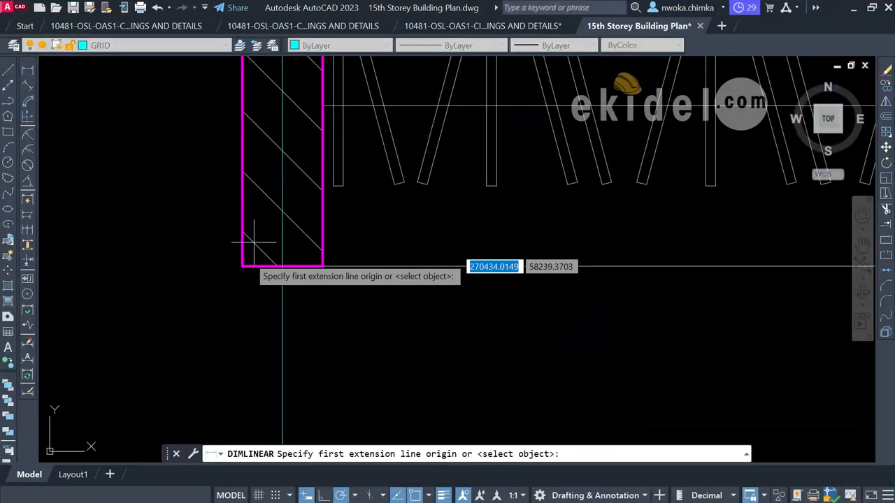
click(240, 193)
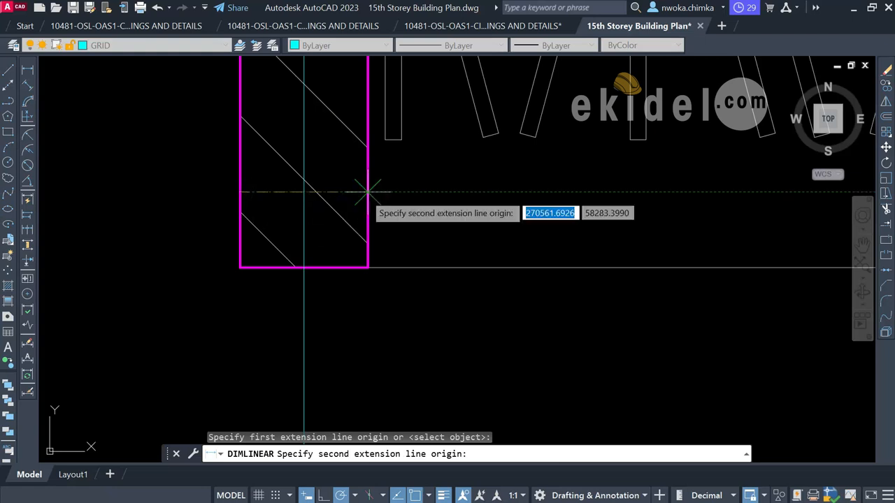
click(368, 190)
scroll(368, 210, down, 2)
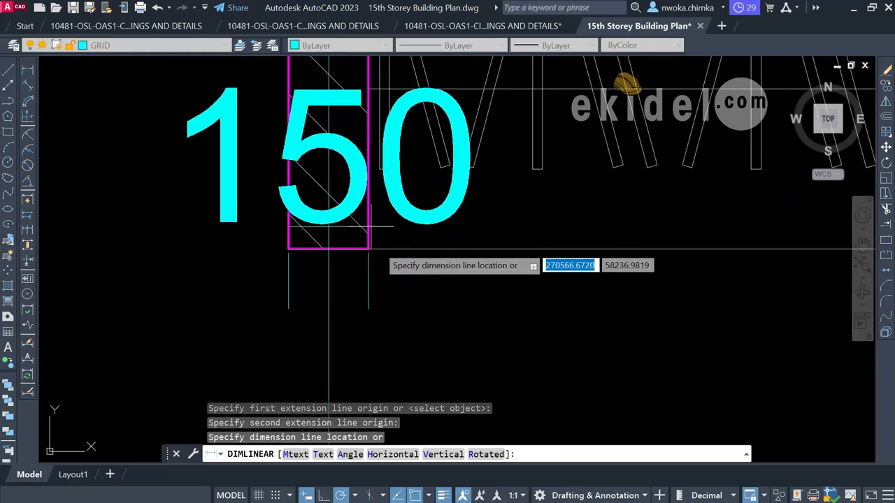
key(Escape)
- Measure the distance from the outer face of that wall to the vertical gridline, without placing the dimension
key(space)
scroll(296, 196, up, 4)
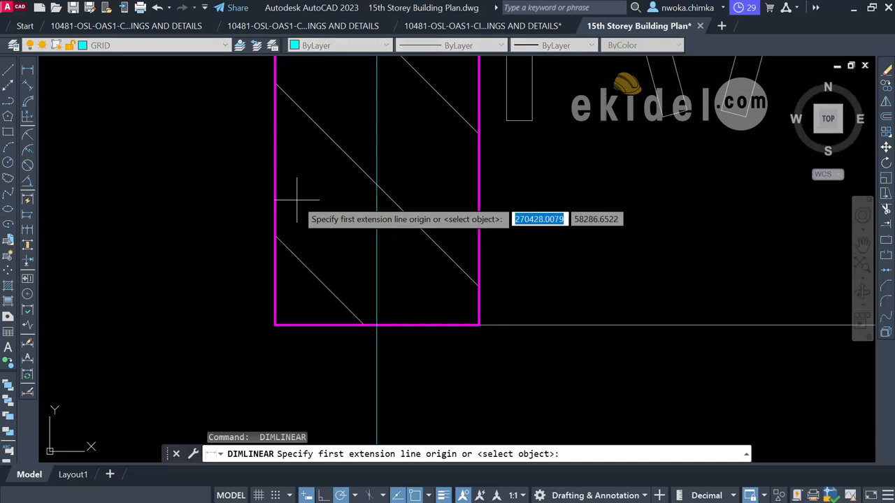
click(275, 205)
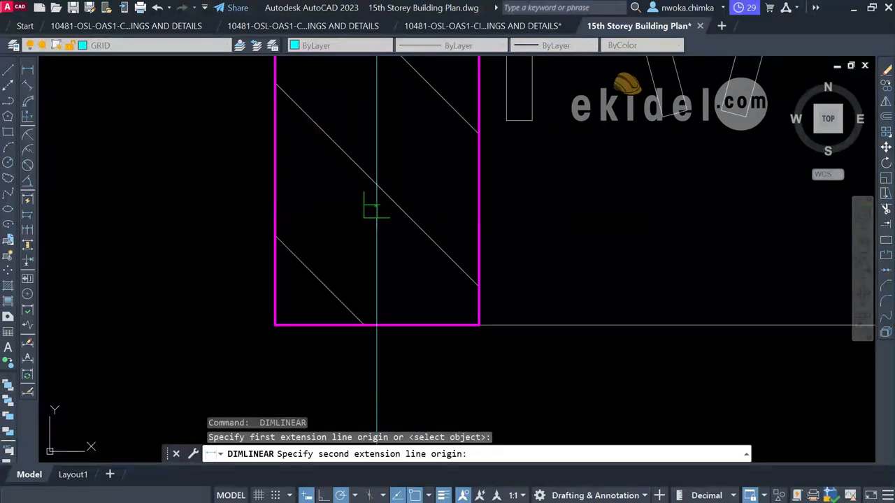
click(368, 210)
scroll(366, 251, down, 5)
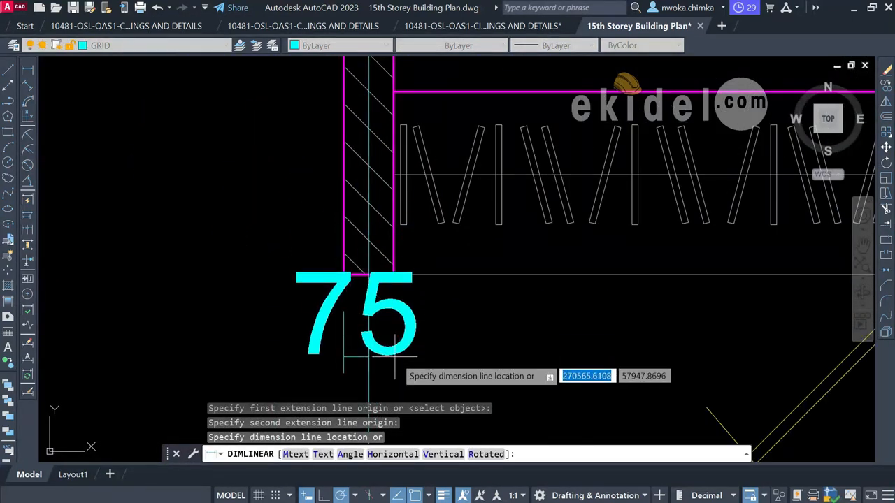
key(Escape)
scroll(374, 302, up, 2)
click(367, 292)
click(332, 307)
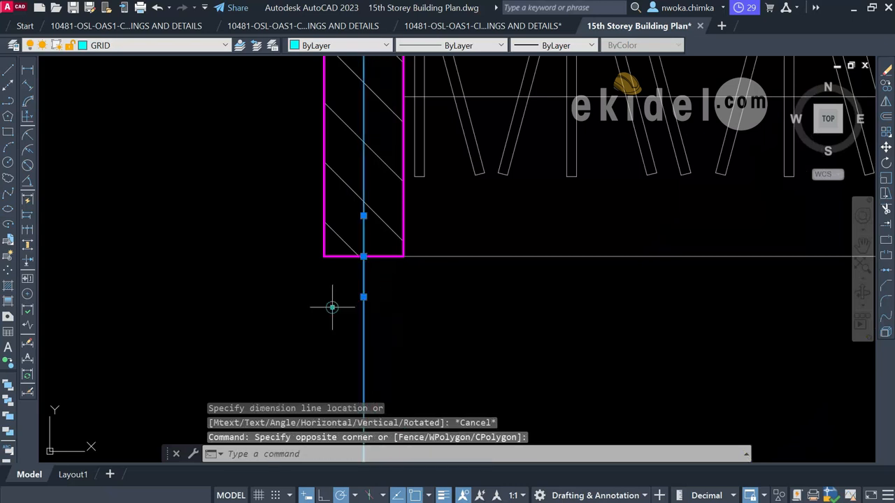
scroll(361, 260, down, 6)
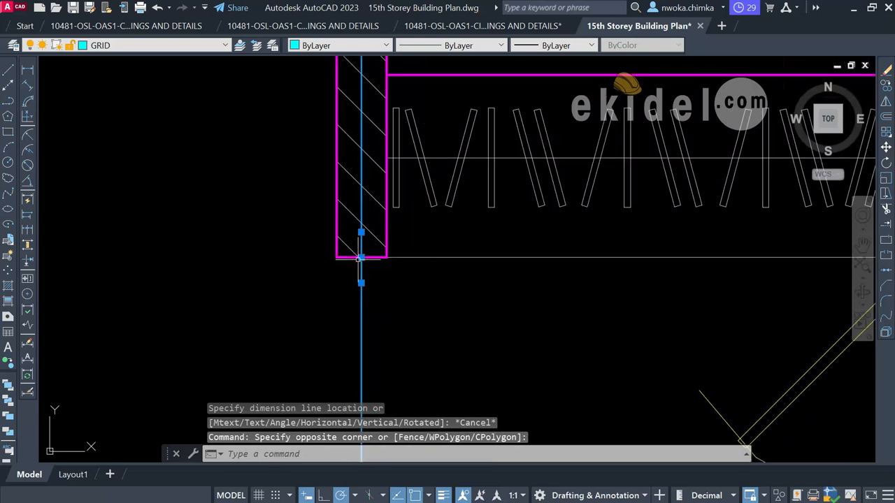
scroll(366, 237, down, 4)
scroll(374, 121, up, 3)
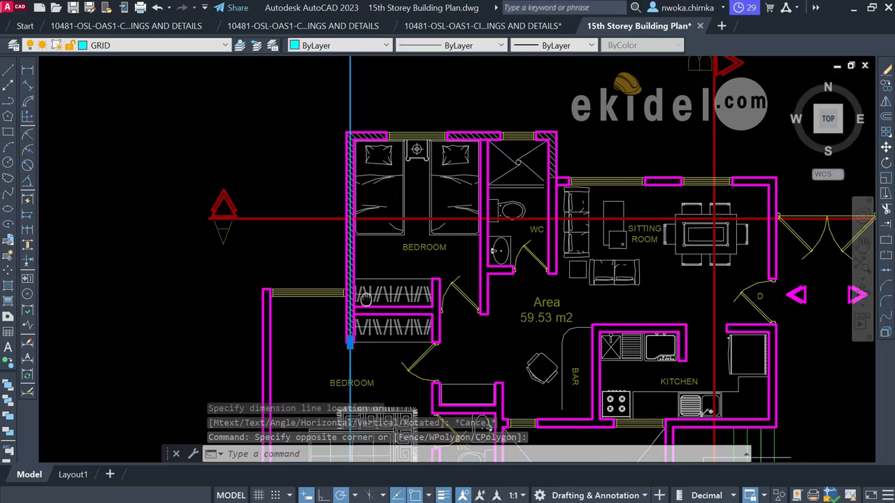
click(375, 121)
key(Escape)
click(312, 135)
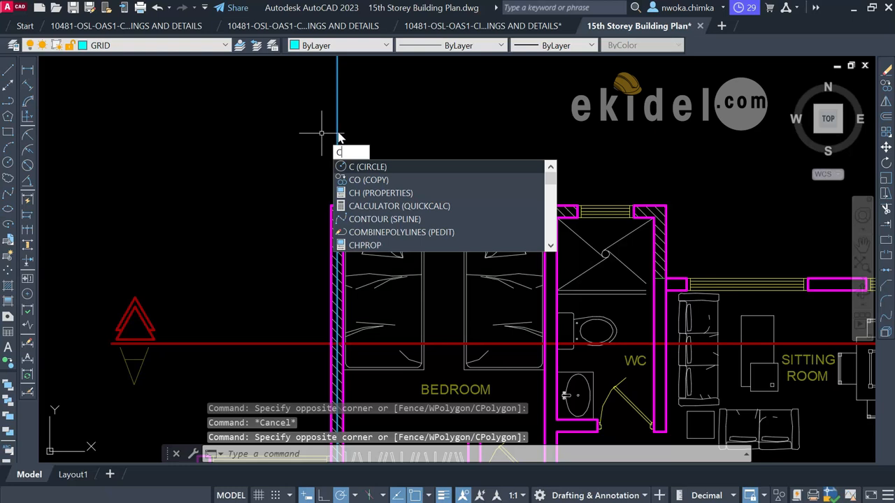
key(Escape)
- Draw a horizontal construction line through the midpoint of the bedroom's upper outer wall end beside the window
scroll(381, 193, up, 4)
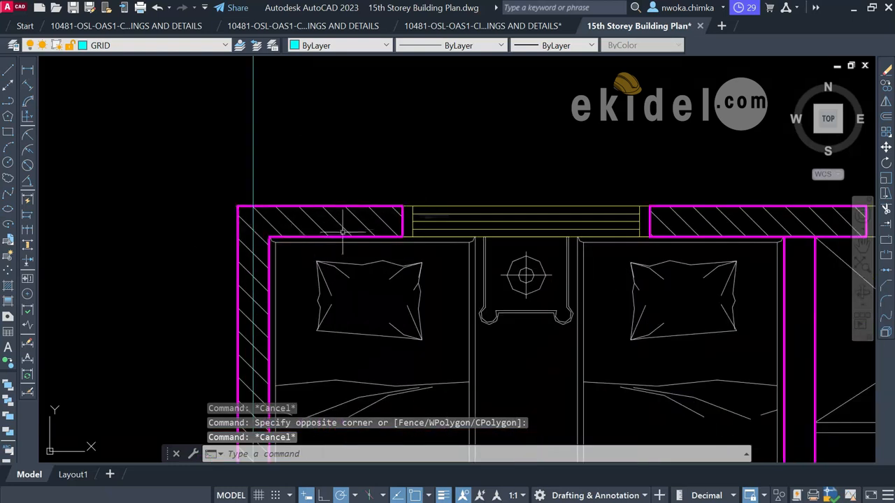
text(xl)
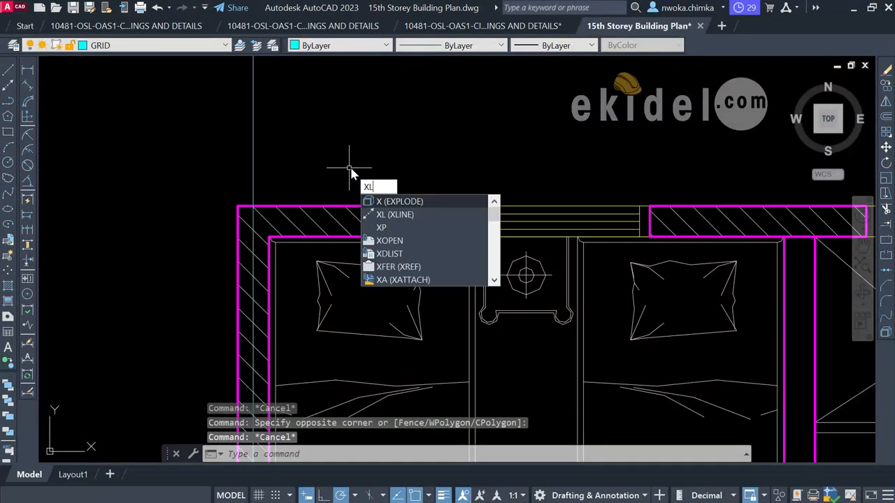
key(Return)
text(h)
key(Return)
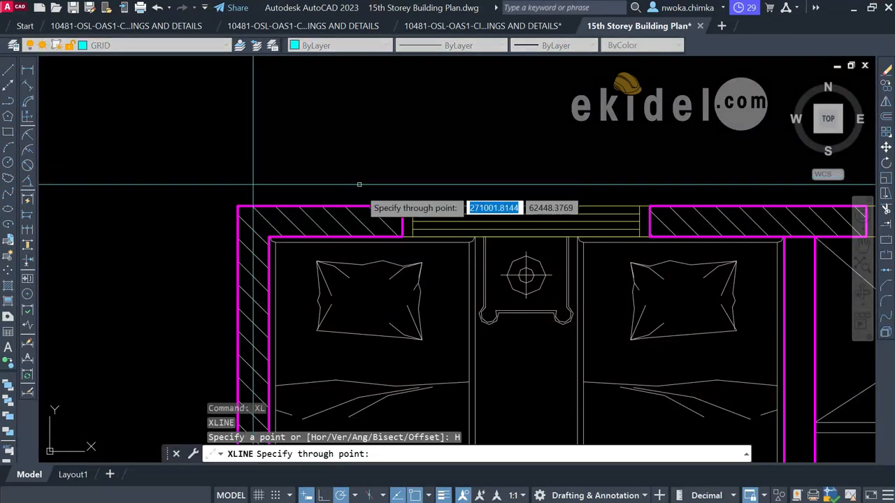
scroll(404, 223, up, 2)
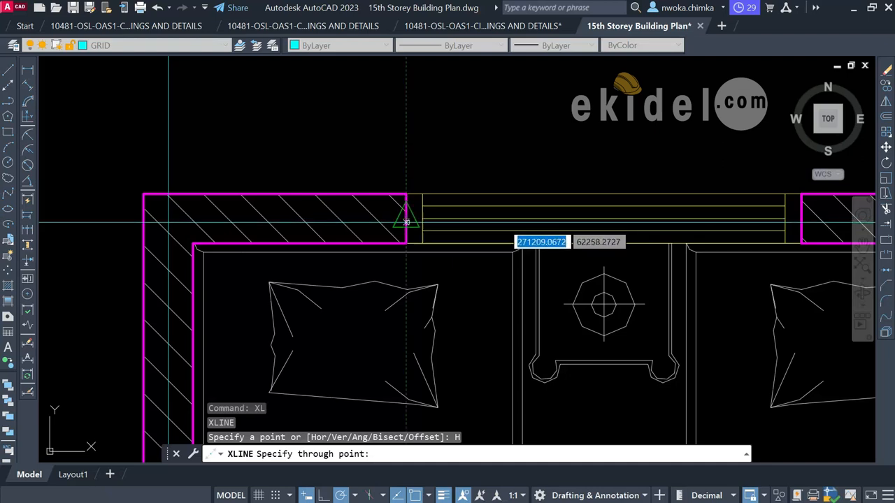
scroll(405, 219, up, 4)
click(404, 210)
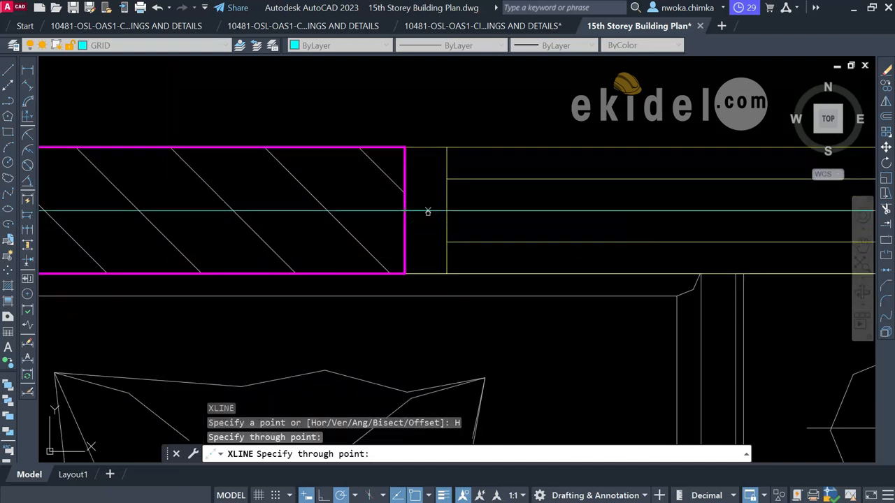
key(Escape)
- Measure the distance from the upper wall's outer face to the horizontal gridline, without placing the dimension
click(28, 72)
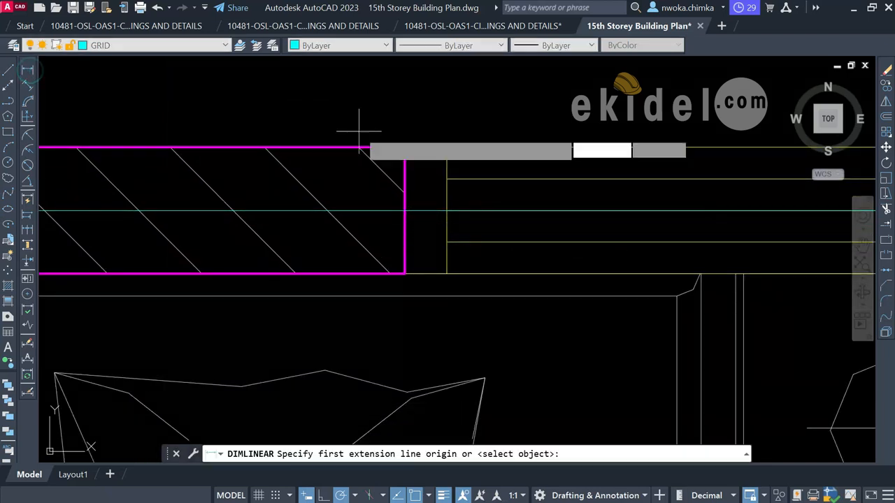
click(344, 147)
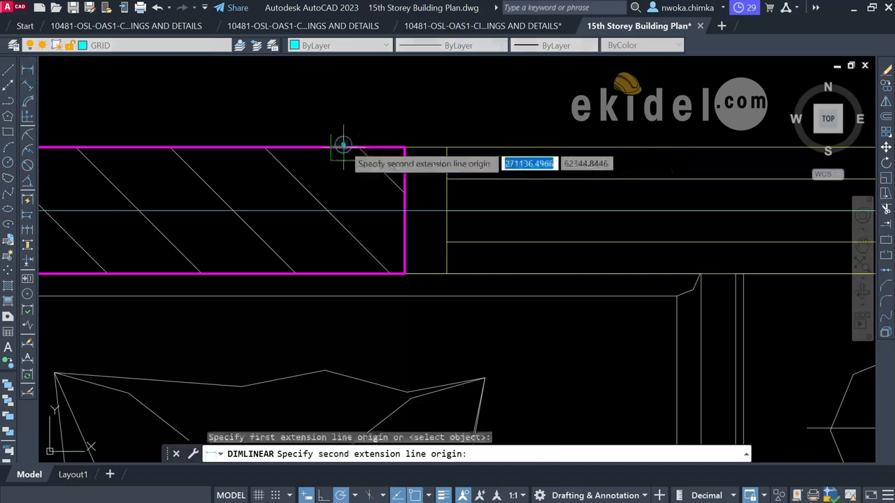
click(343, 209)
scroll(348, 203, down, 4)
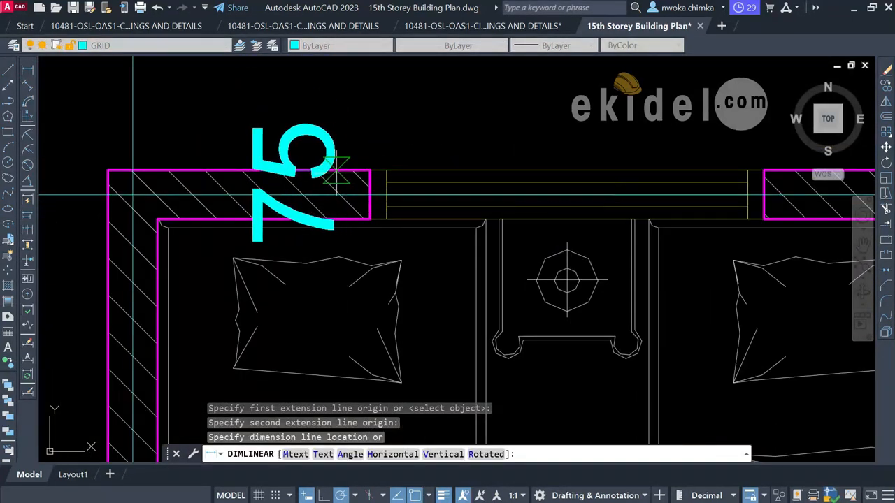
key(Escape)
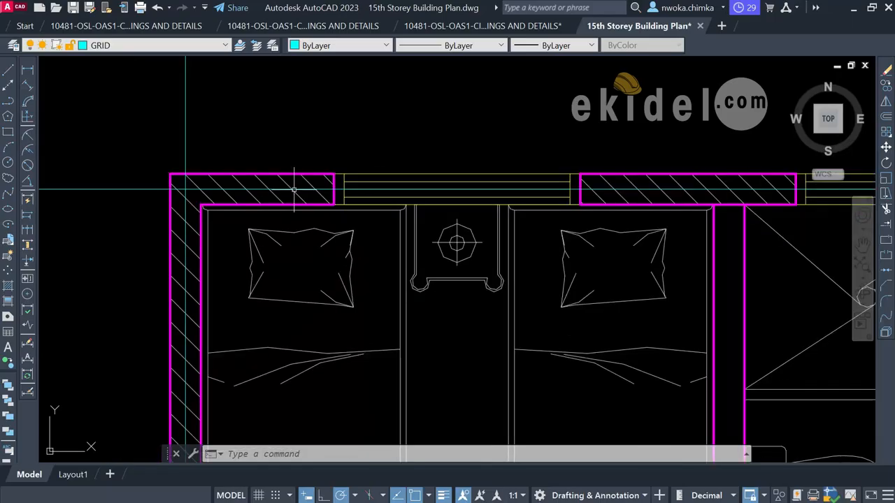
scroll(293, 188, down, 2)
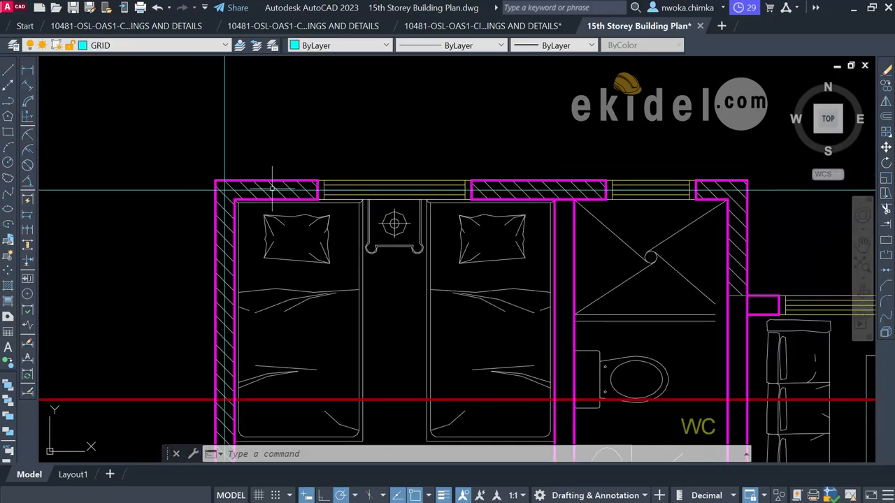
scroll(288, 171, down, 2)
click(314, 111)
click(207, 130)
click(201, 130)
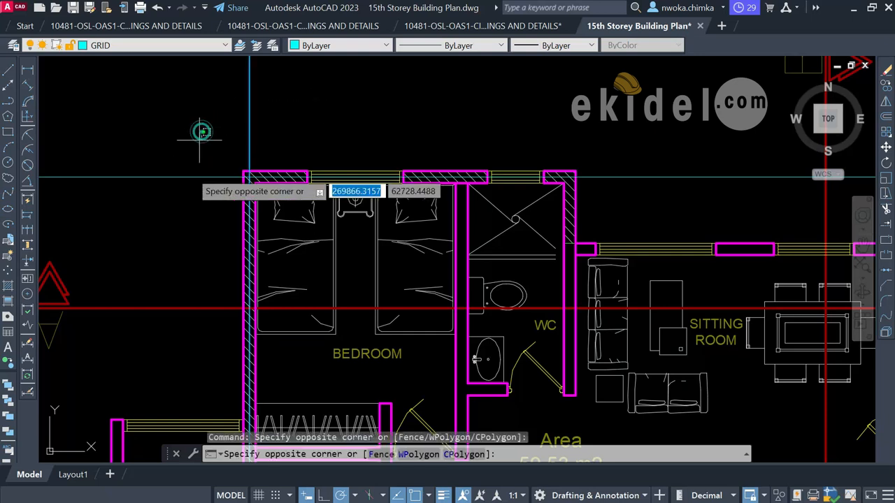
click(178, 216)
click(329, 115)
click(206, 139)
key(Escape)
- Copy the vertical gridline from the outer wall's upper-left corner to the bedroom-side face of the partition between bedroom and WC, at the upper wall
middle_drag(283, 127, 280, 164)
click(214, 137)
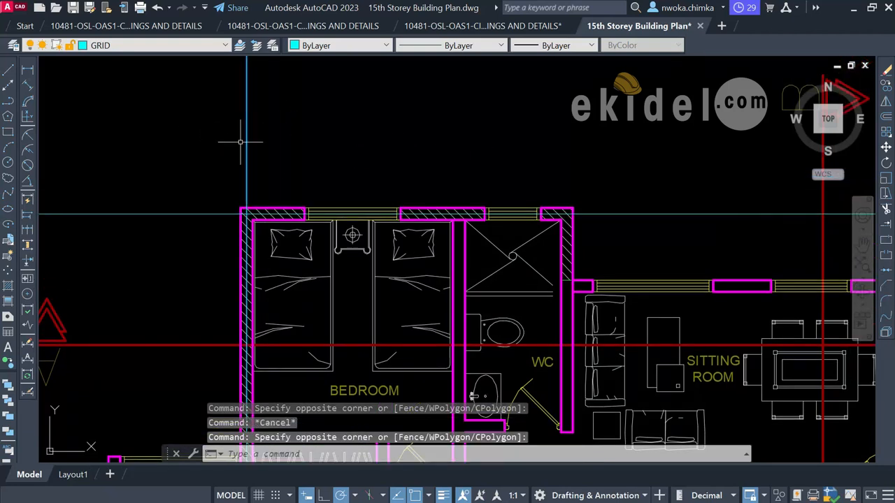
scroll(252, 150, up, 2)
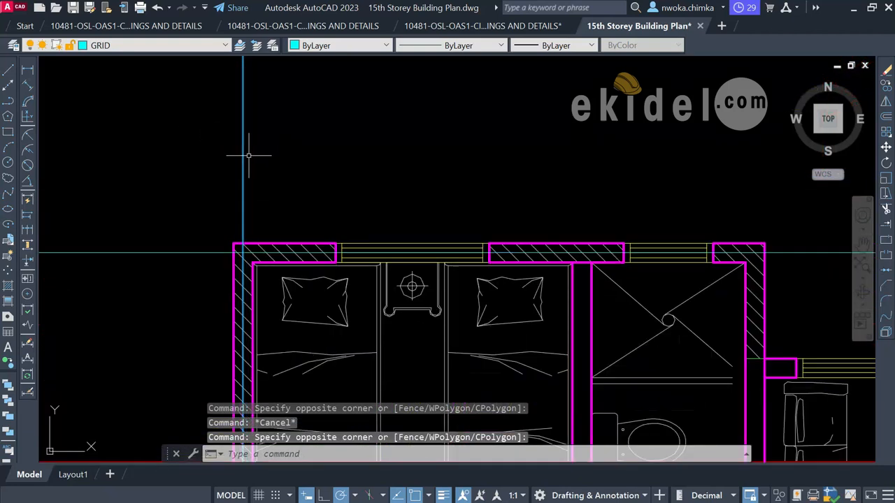
text(CP)
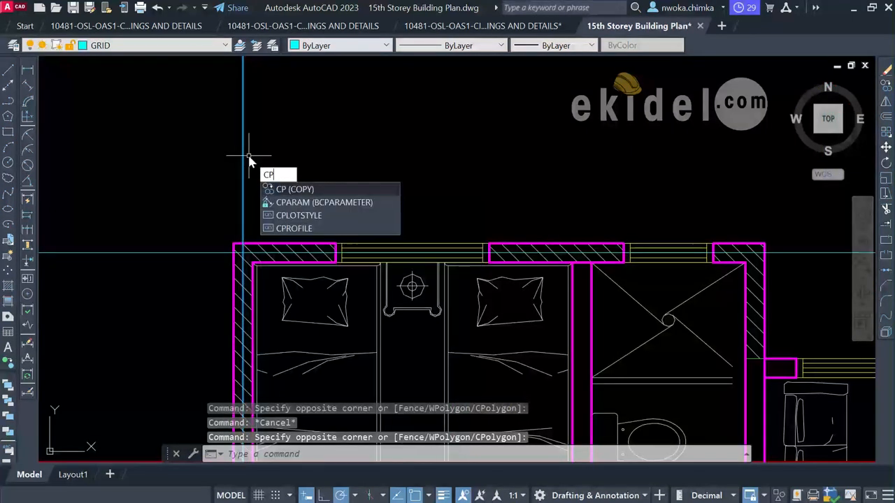
key(Return)
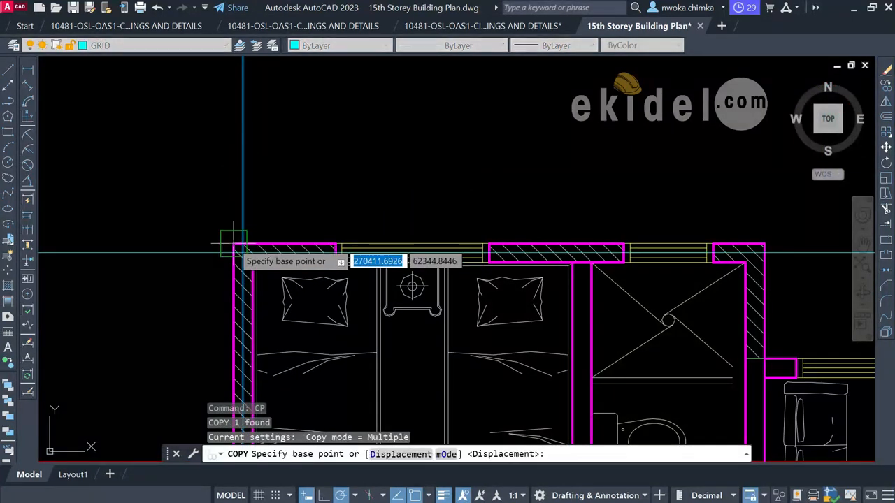
scroll(234, 246, up, 5)
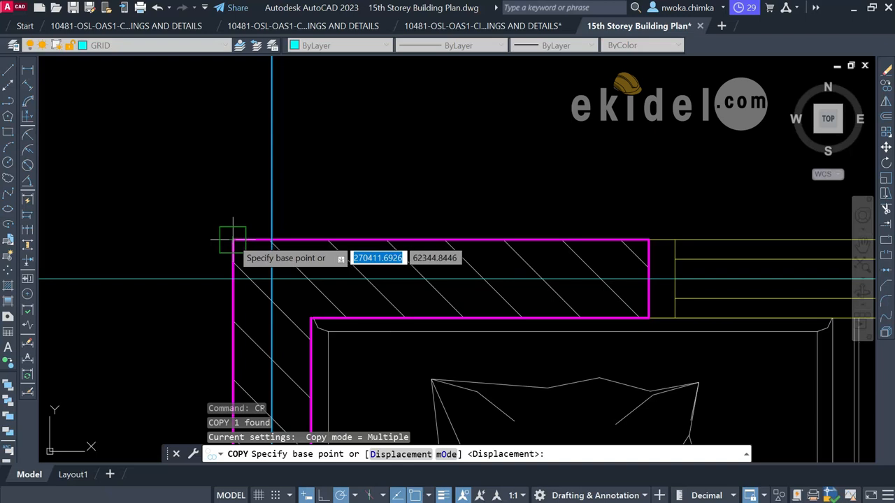
click(233, 241)
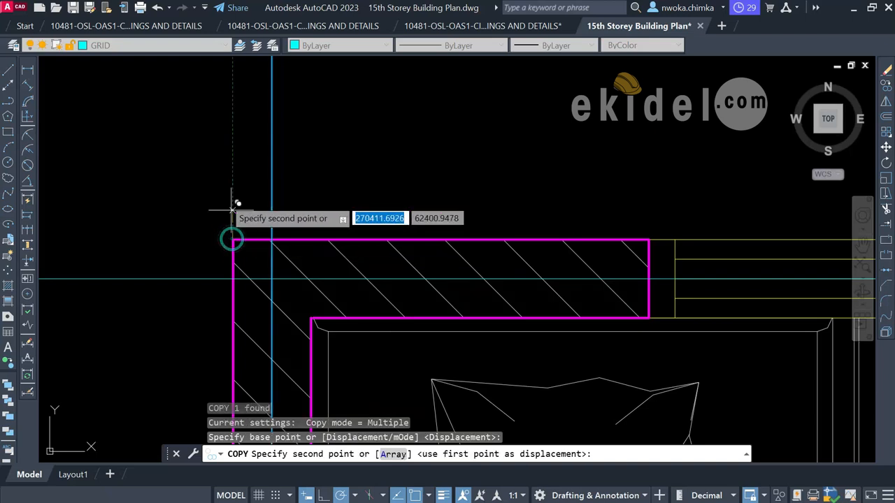
scroll(233, 230, down, 5)
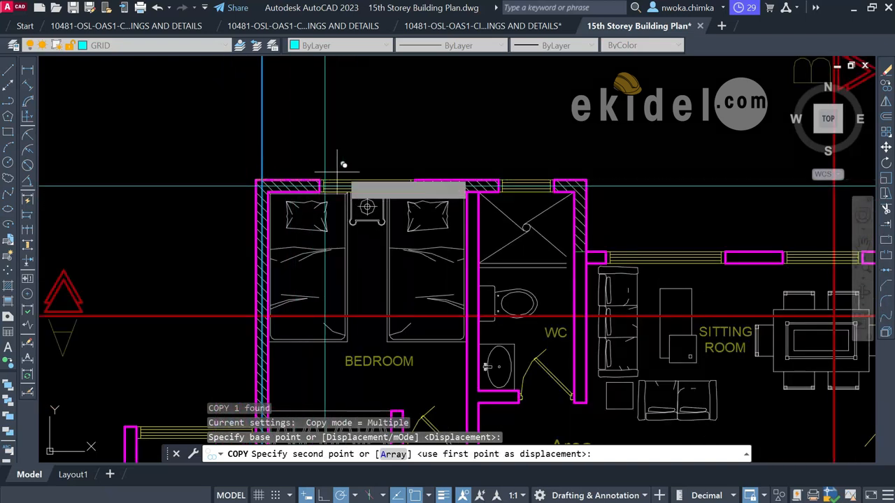
scroll(476, 197, up, 4)
scroll(455, 170, up, 7)
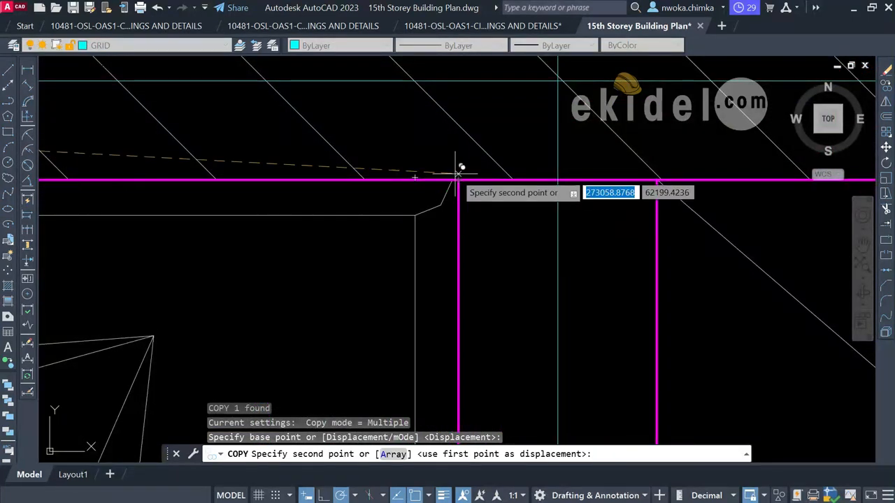
scroll(459, 181, up, 2)
click(460, 184)
scroll(459, 184, down, 5)
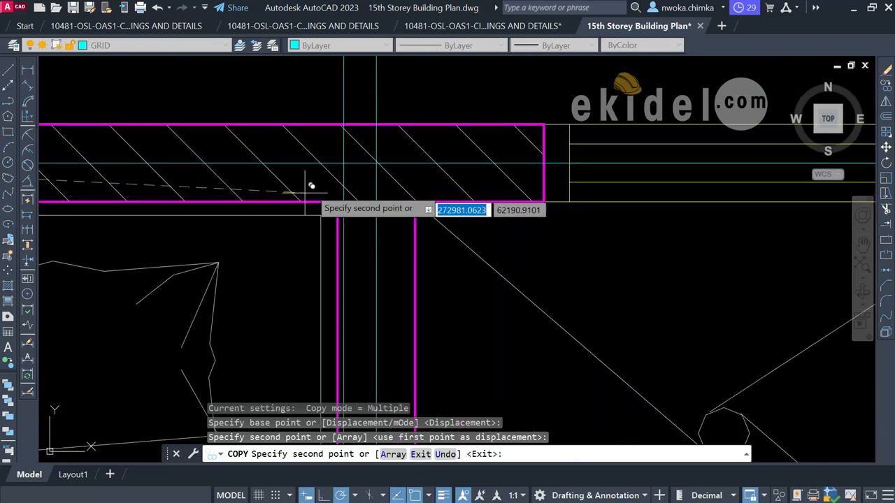
- Copy the vertical gridline onto the upper-left flat's WC outer wall beside the sitting room and onto the plan's outermost left bedroom wall
scroll(506, 192, down, 3)
scroll(506, 188, up, 8)
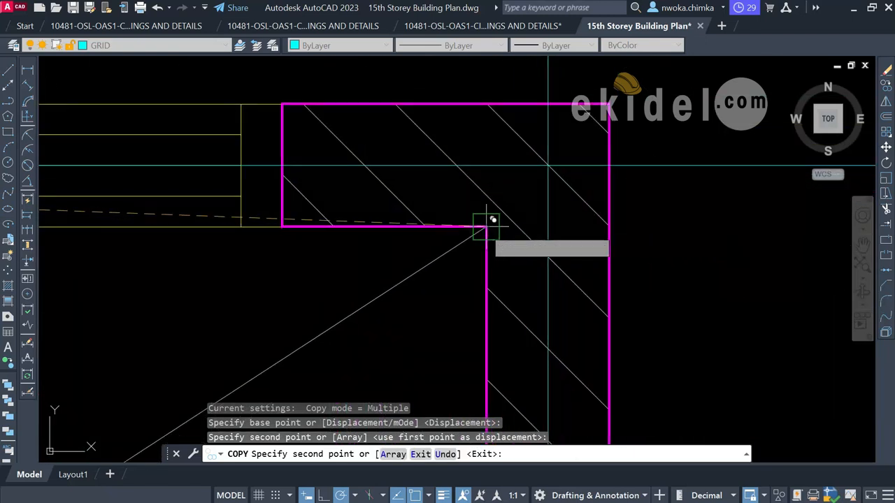
click(487, 225)
scroll(489, 222, down, 6)
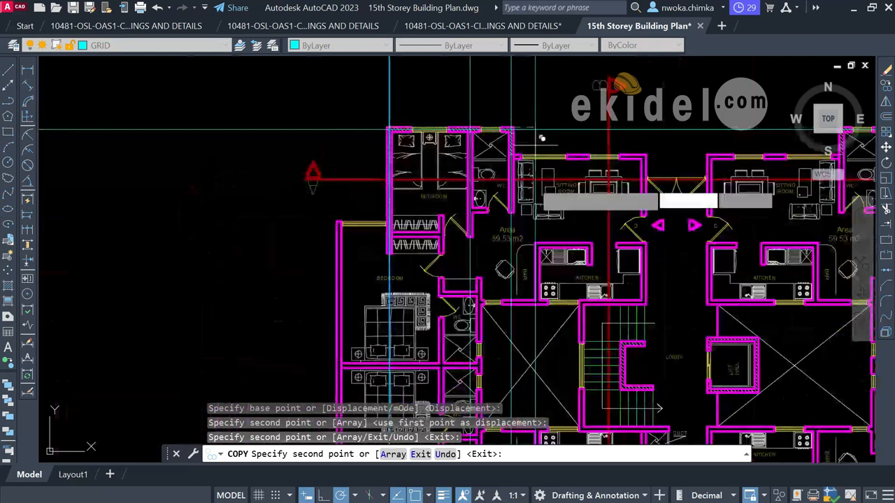
scroll(350, 210, up, 6)
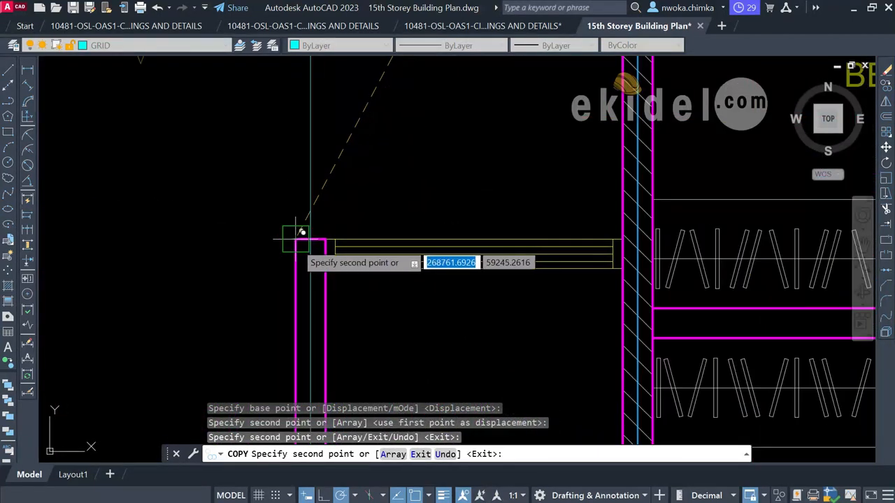
click(301, 232)
scroll(297, 235, down, 5)
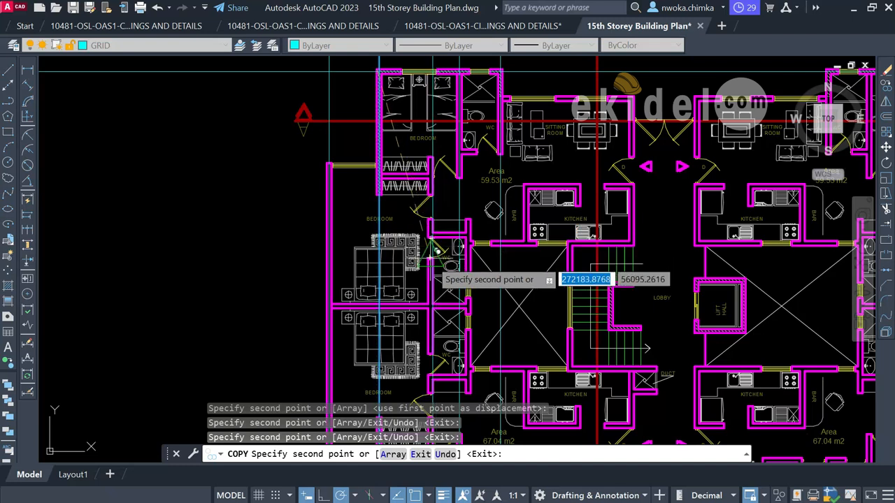
- Copy the vertical gridline onto the larger left bedroom's WC partition and onto that WC's wall beside the crossed void
scroll(433, 250, up, 6)
click(422, 229)
scroll(420, 224, down, 5)
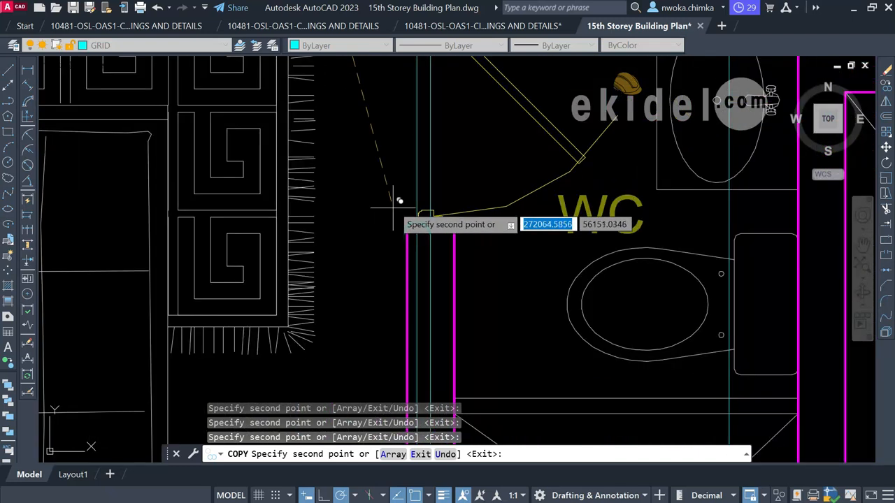
scroll(427, 154, up, 6)
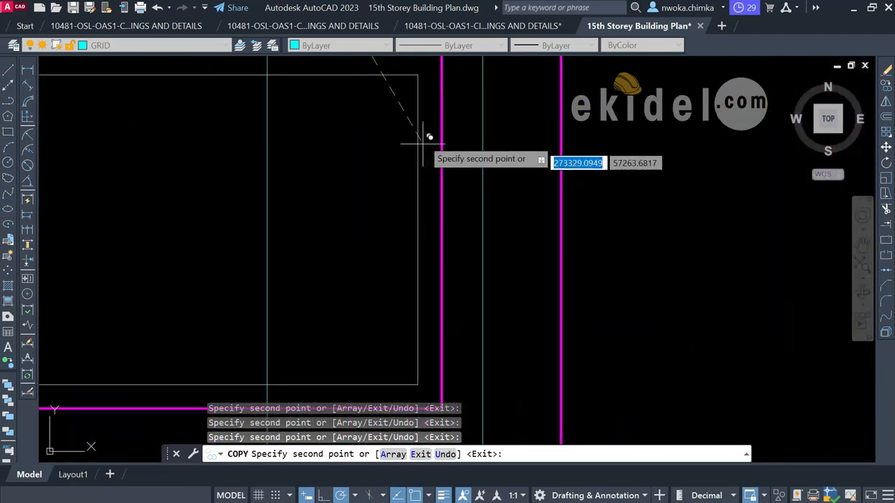
scroll(442, 140, down, 3)
scroll(386, 157, down, 8)
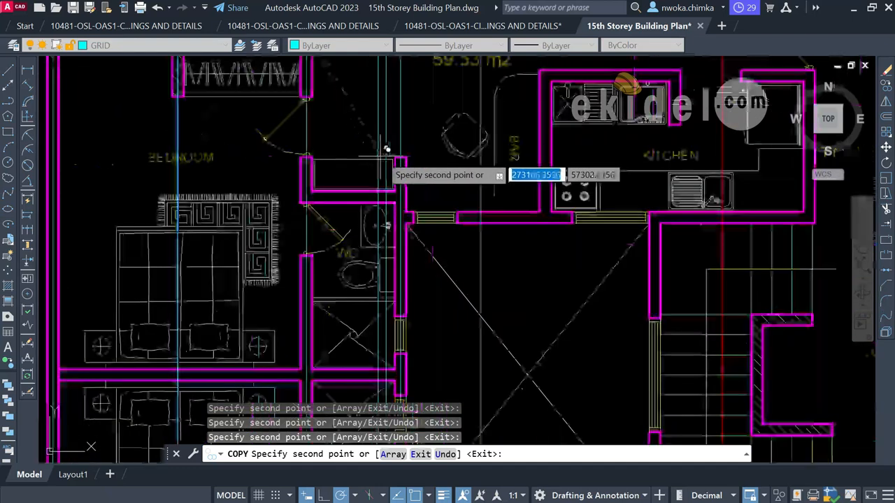
- Copy the vertical gridline onto the upper-left flat's kitchen wall beside the bar
scroll(488, 113, up, 2)
scroll(493, 105, up, 4)
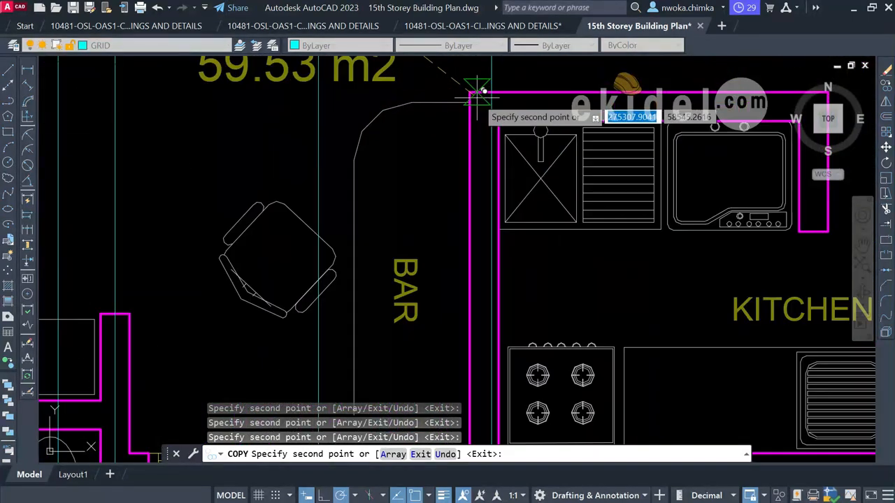
scroll(475, 87, down, 5)
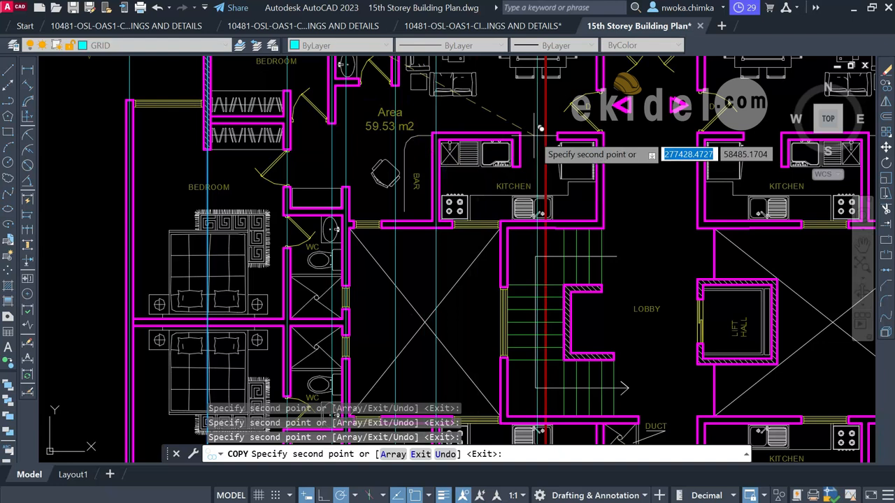
- Copy the vertical gridline onto the two walls flanking the lobby, at the upper-left kitchen and the upper-right sitting room
scroll(540, 129, up, 4)
scroll(514, 157, down, 4)
scroll(562, 178, up, 3)
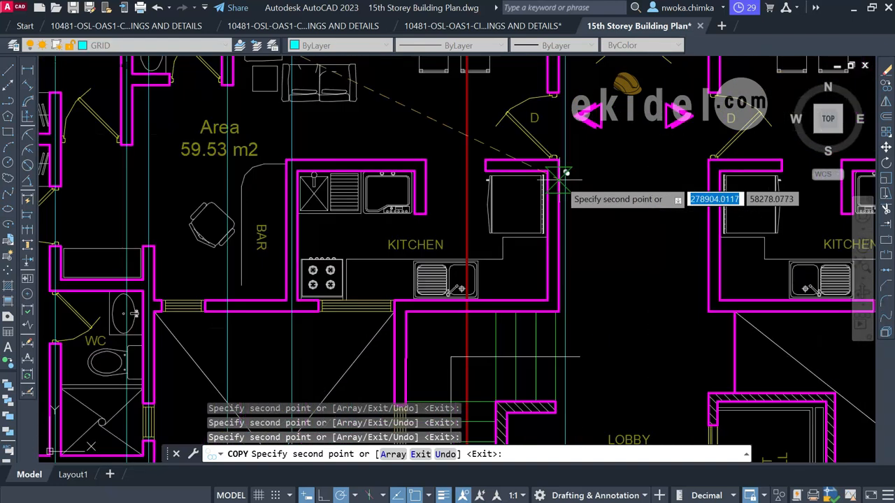
scroll(565, 173, up, 3)
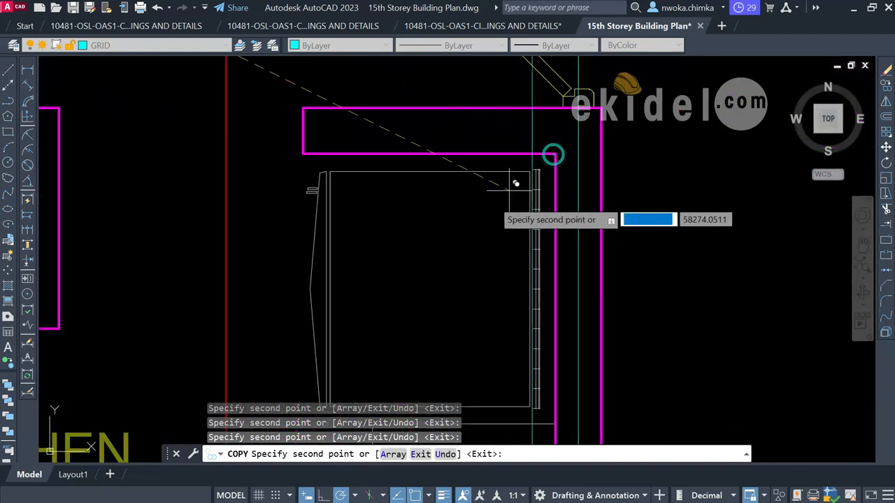
scroll(515, 184, down, 6)
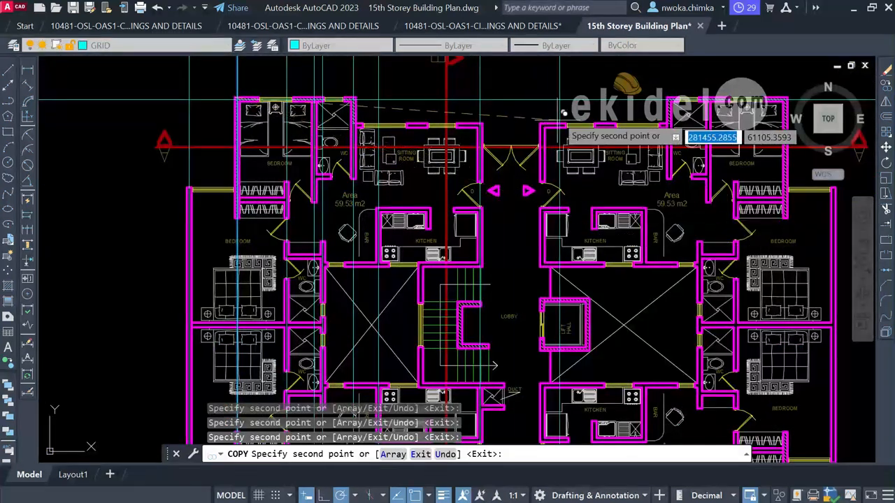
scroll(563, 112, up, 5)
scroll(446, 165, down, 5)
- Copy the vertical gridline onto the upper-right flat's WC outer wall and onto the partition between its WC and bedroom
scroll(469, 207, up, 8)
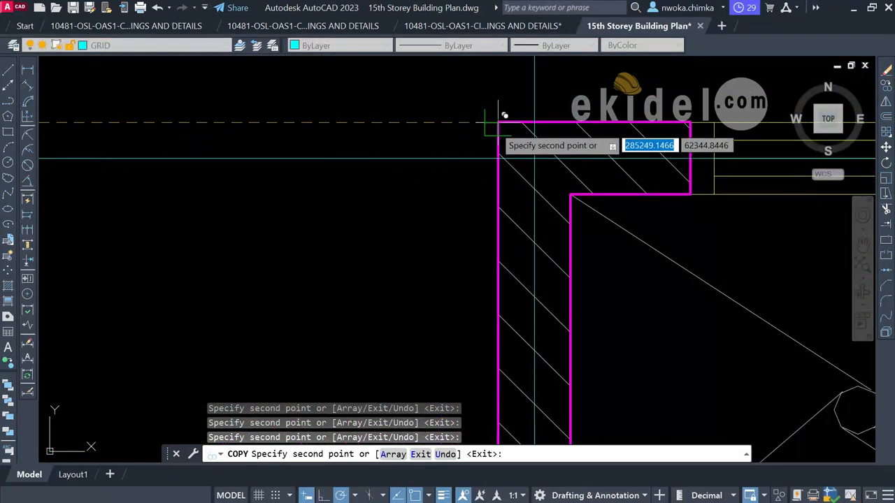
scroll(447, 153, down, 4)
scroll(594, 161, up, 5)
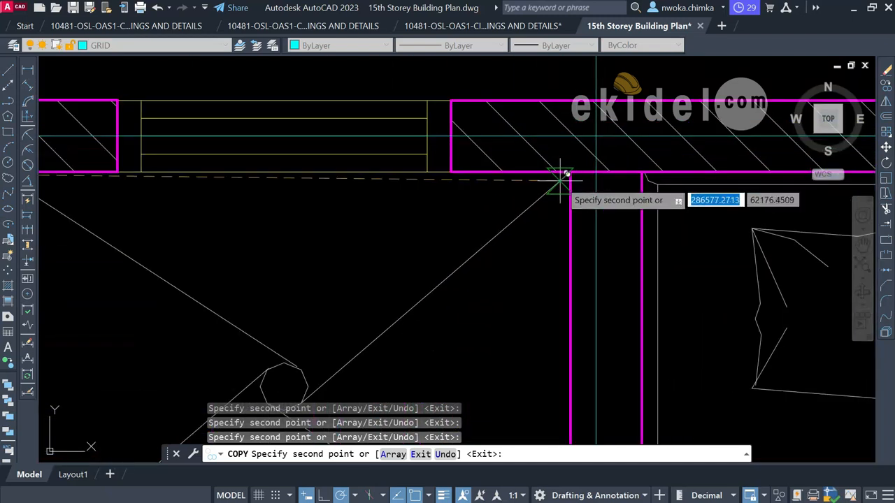
scroll(490, 179, down, 4)
- Copy the vertical gridline onto the upper-right bedroom's hatched outer wall and onto the plan's outermost right bedroom wall
scroll(538, 190, up, 6)
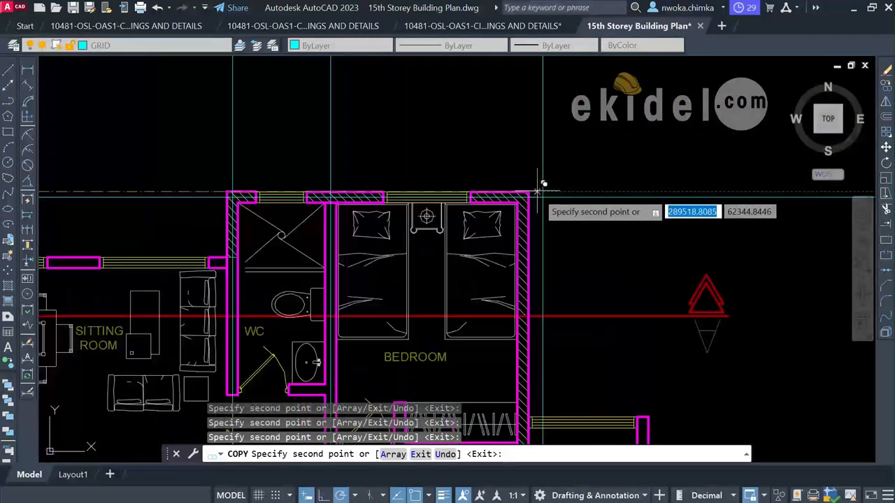
scroll(489, 203, up, 5)
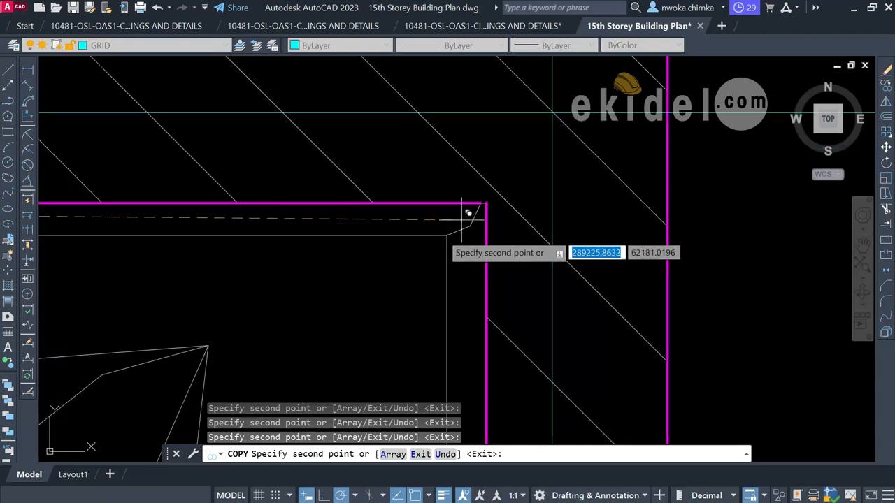
scroll(451, 210, down, 6)
scroll(534, 210, up, 4)
scroll(538, 257, up, 4)
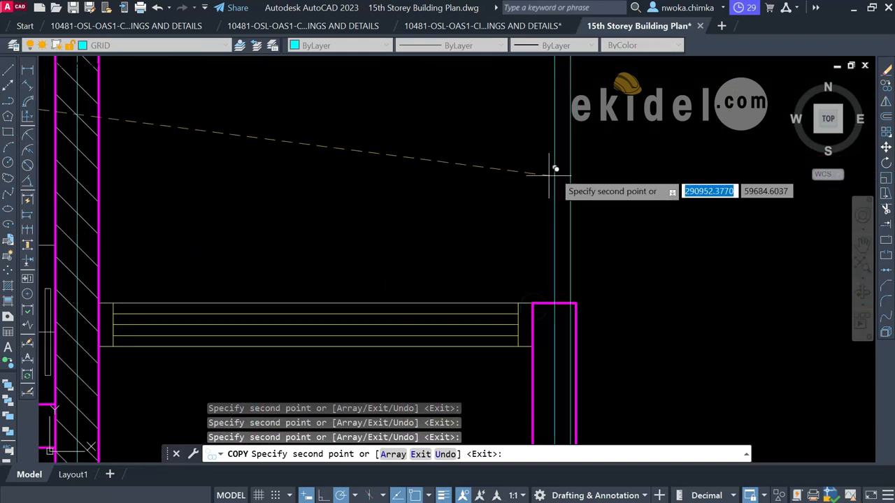
scroll(563, 157, down, 10)
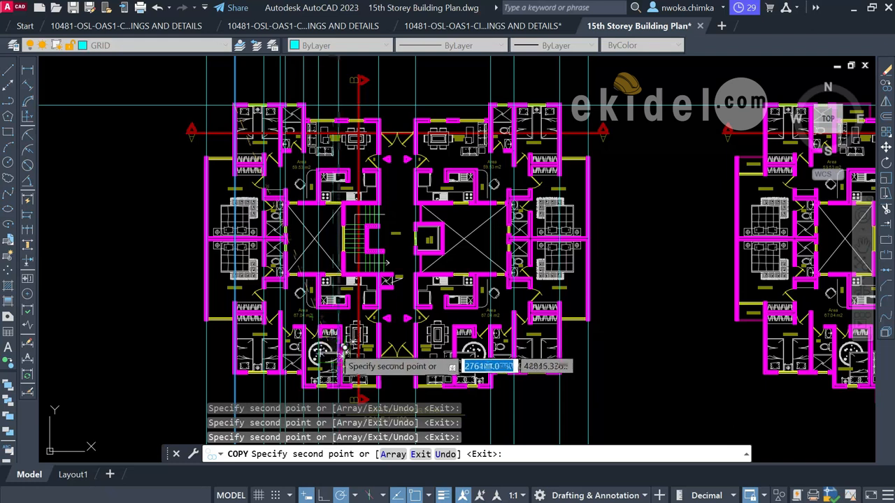
- Copy the vertical gridline onto the walls between bedroom and sitting room in the lower-left and lower-right flats
scroll(343, 347, up, 8)
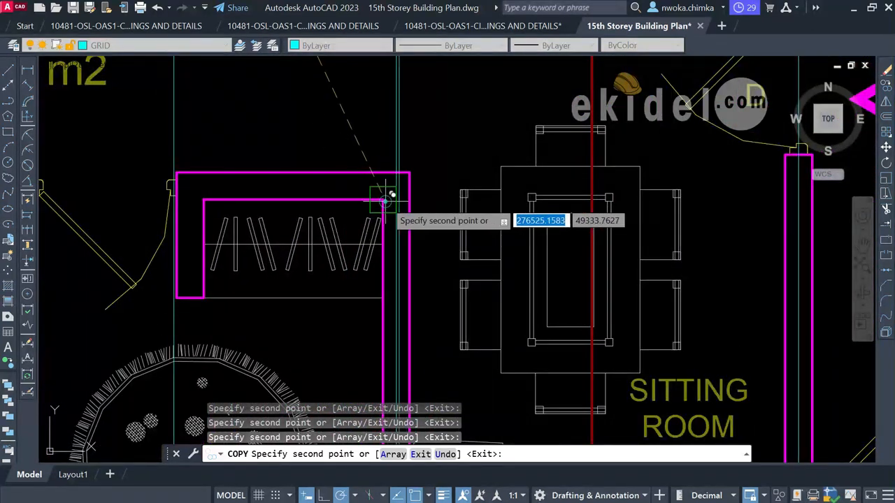
scroll(384, 202, down, 6)
scroll(569, 214, down, 3)
scroll(700, 198, up, 5)
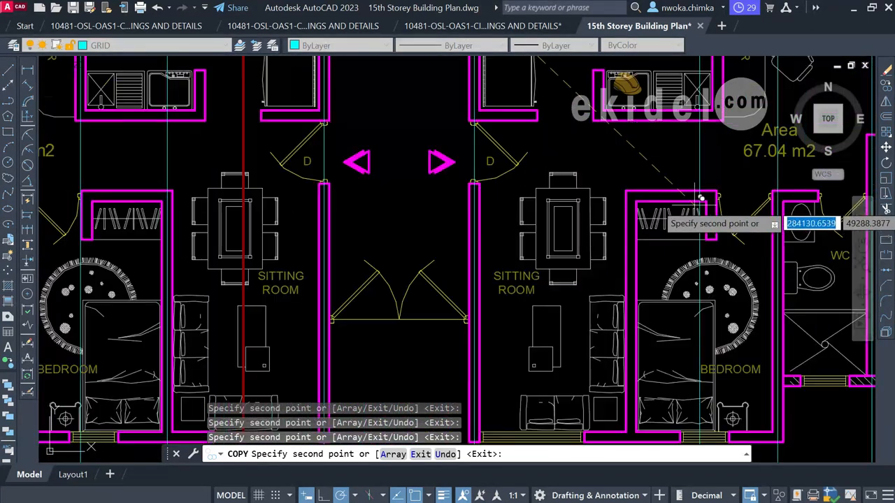
scroll(699, 200, up, 3)
scroll(391, 238, down, 6)
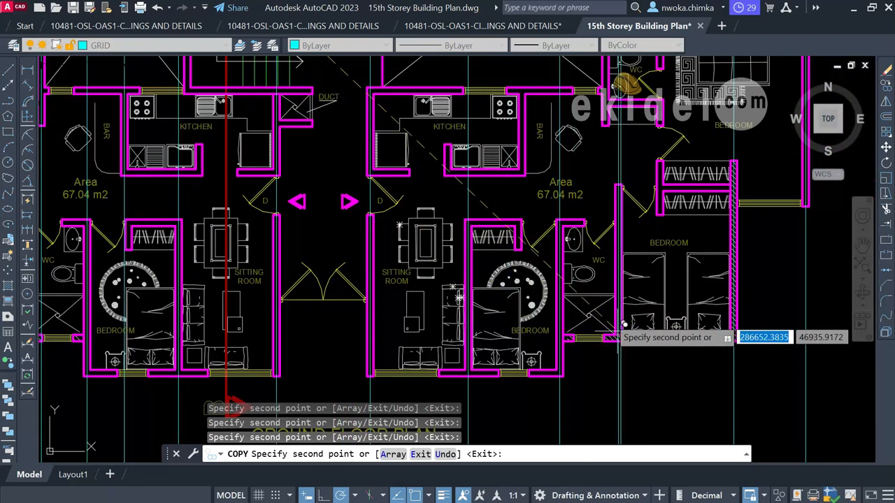
- Copy the vertical gridline onto the lower-right flat's kitchen wall beside the bar
scroll(518, 178, up, 6)
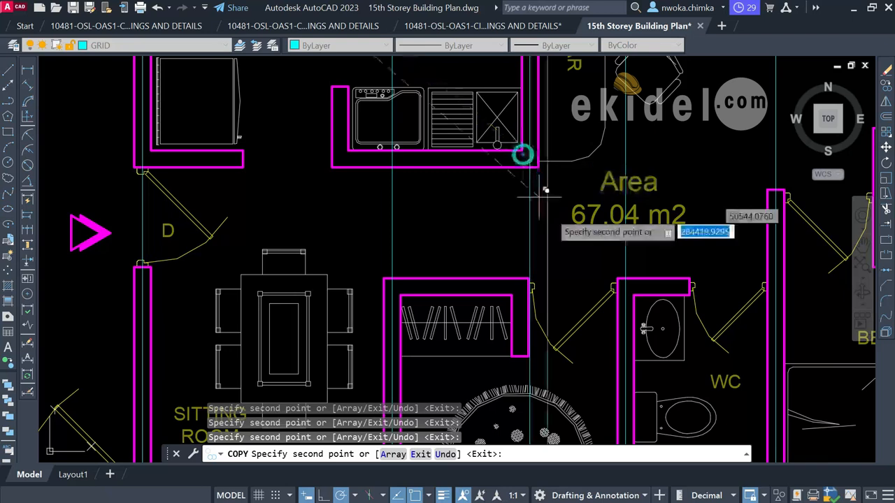
scroll(552, 196, down, 6)
scroll(615, 280, up, 2)
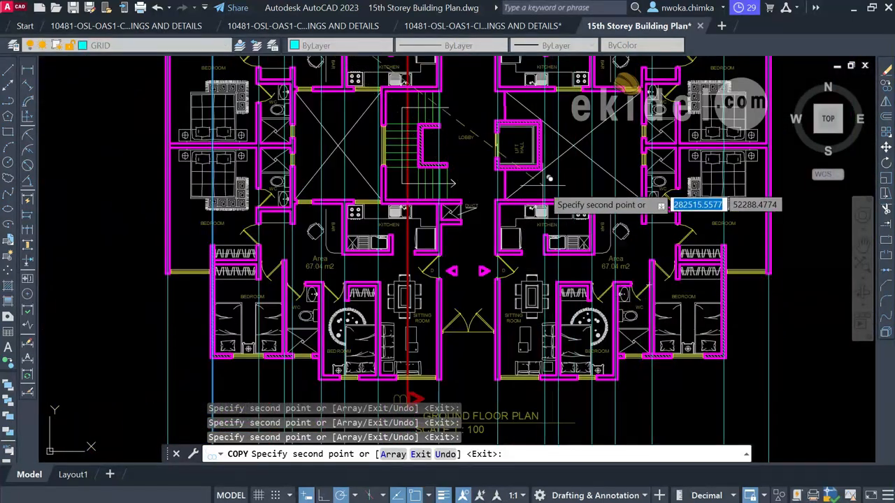
- Try copying the vertical gridline onto the lift hall's right wall from its inner upper corner, and undo that copy
scroll(549, 179, up, 12)
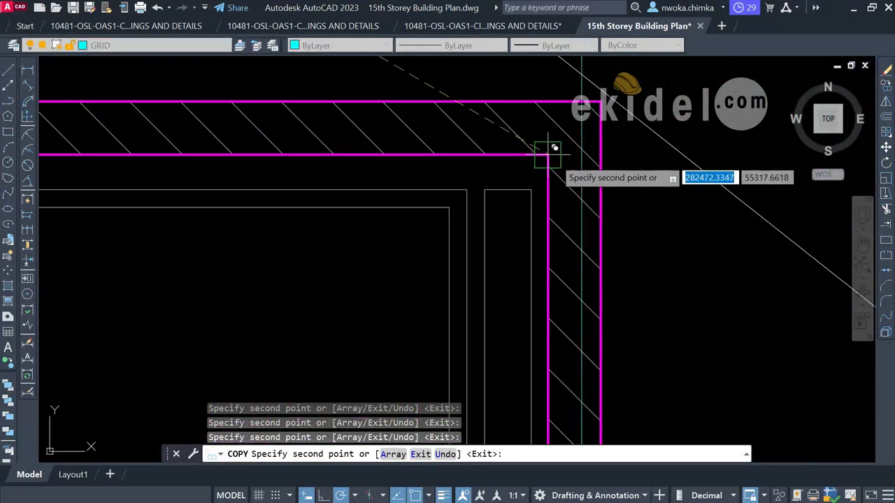
scroll(552, 161, down, 10)
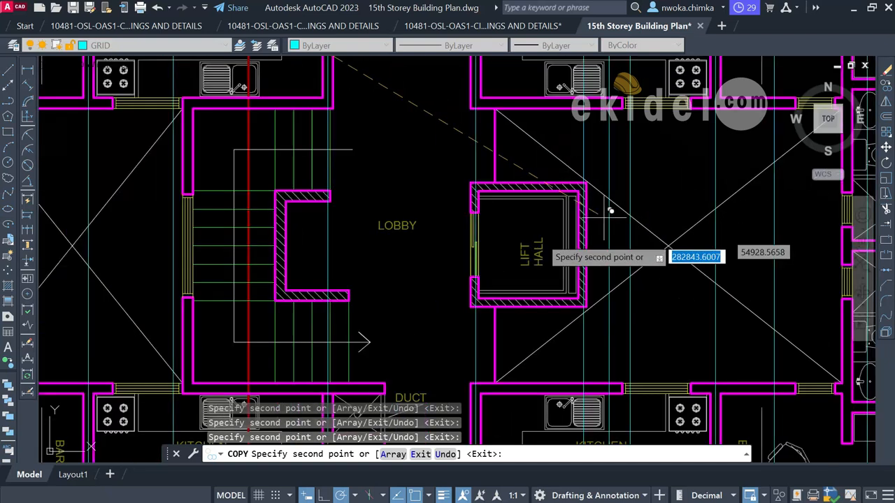
scroll(593, 227, up, 8)
scroll(593, 227, up, 4)
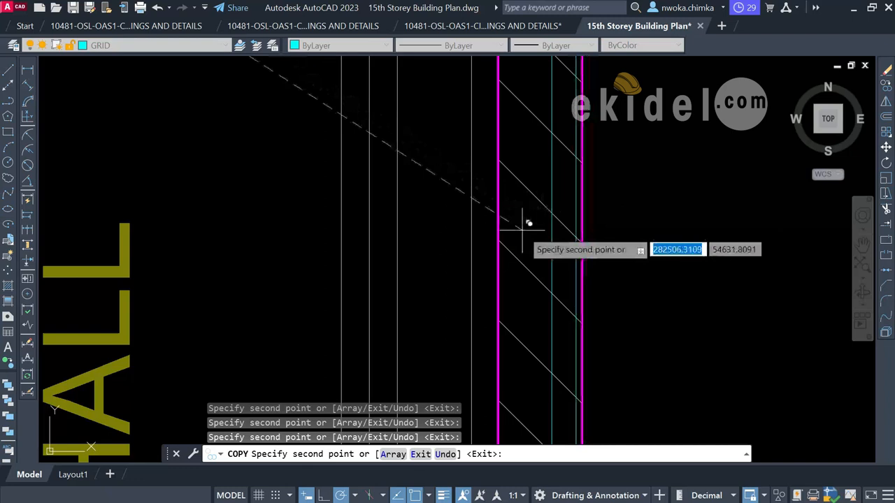
key(Return)
- Copy the vertical gridline onto the long leg of the hatched C-shaped wall between the stairs and the lobby
scroll(510, 213, down, 8)
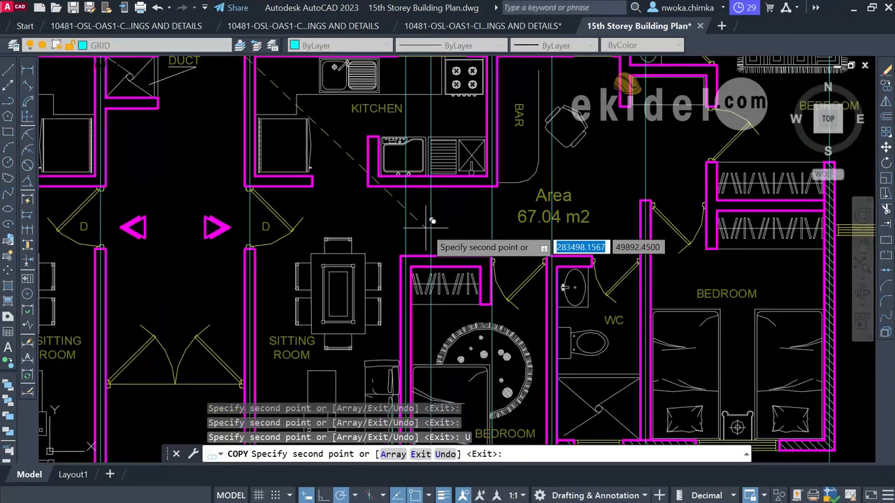
scroll(447, 105, up, 5)
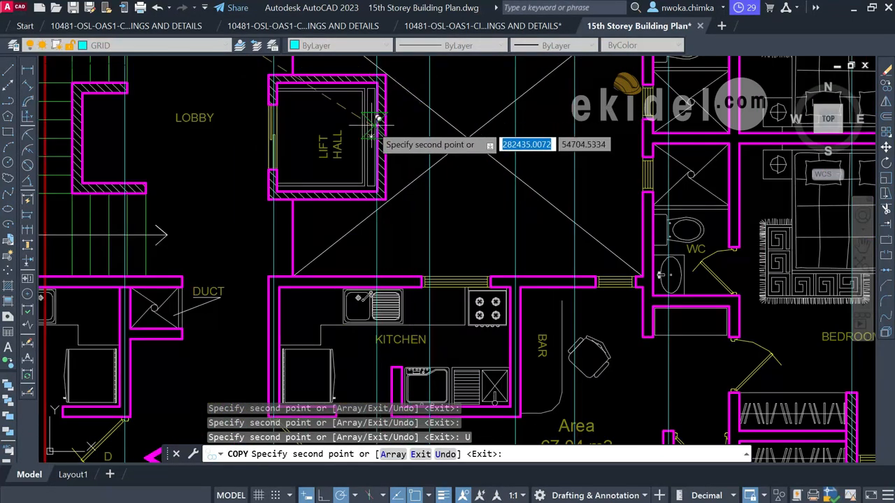
scroll(553, 225, down, 2)
scroll(329, 176, up, 10)
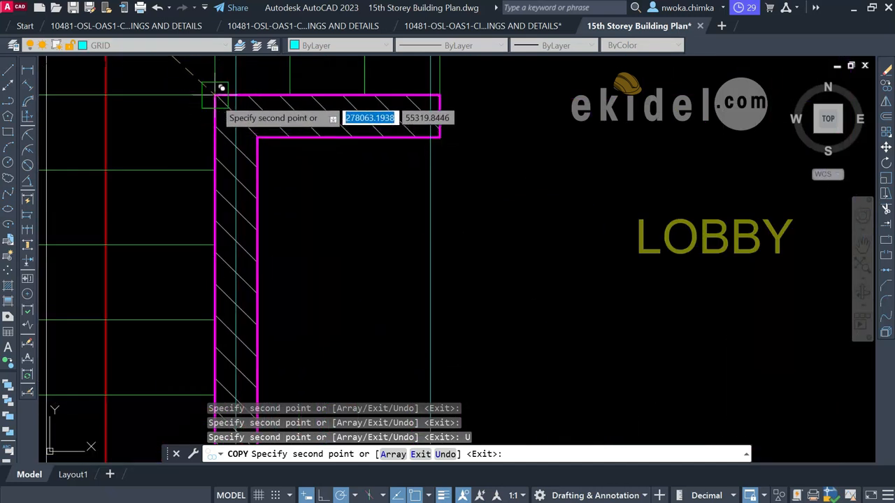
scroll(277, 245, up, 4)
scroll(234, 263, down, 10)
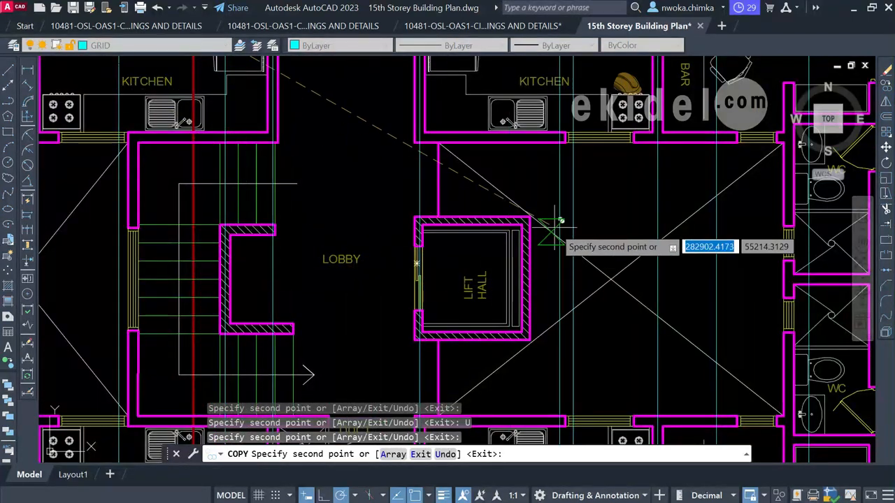
- Copy the vertical gridline onto the staircase wall that borders the left crossed void, at the kitchen wall
scroll(554, 225, up, 5)
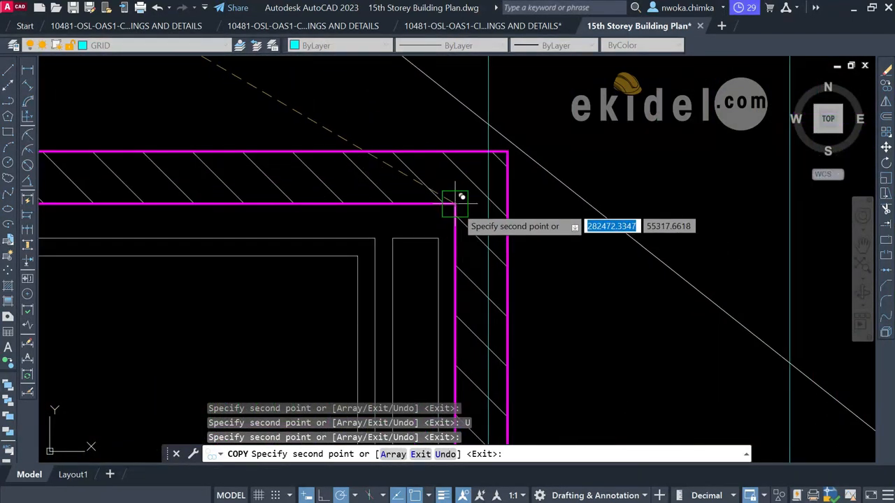
scroll(455, 200, down, 6)
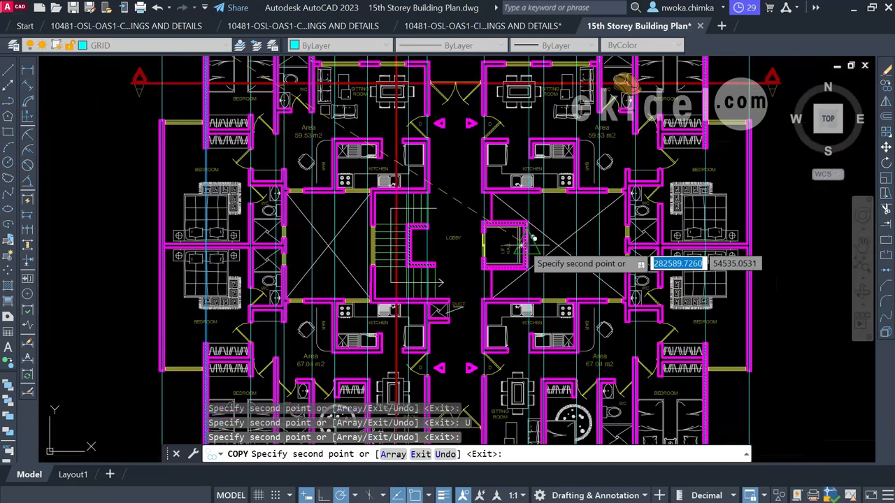
scroll(358, 186, up, 6)
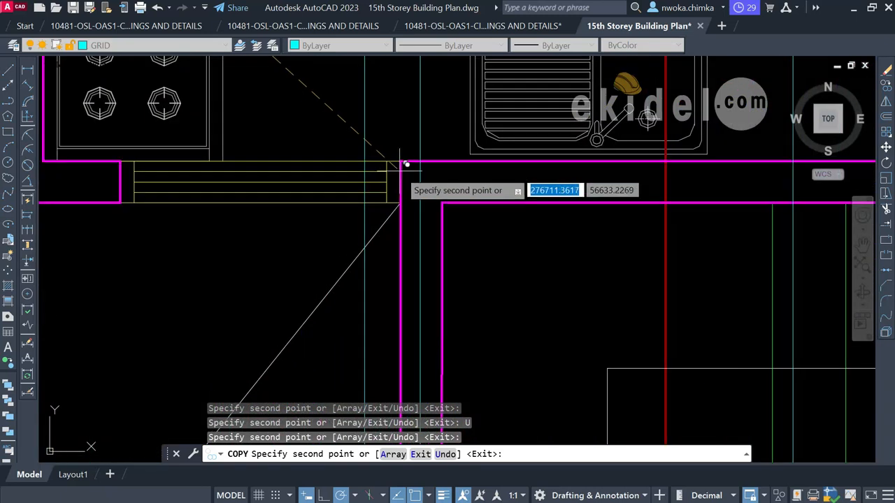
scroll(430, 189, down, 5)
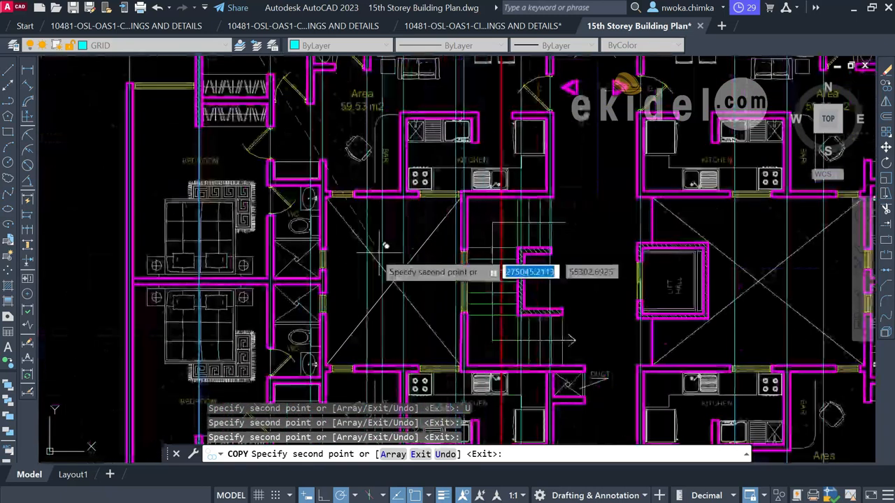
scroll(550, 242, down, 5)
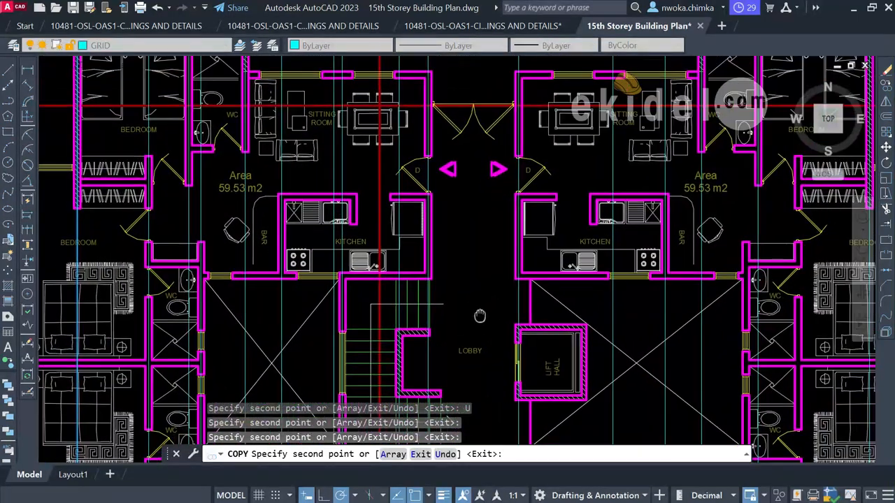
- Check the vertical gridlines against the walls of the eastern and lower flats, and end the gridline copying
scroll(535, 205, up, 8)
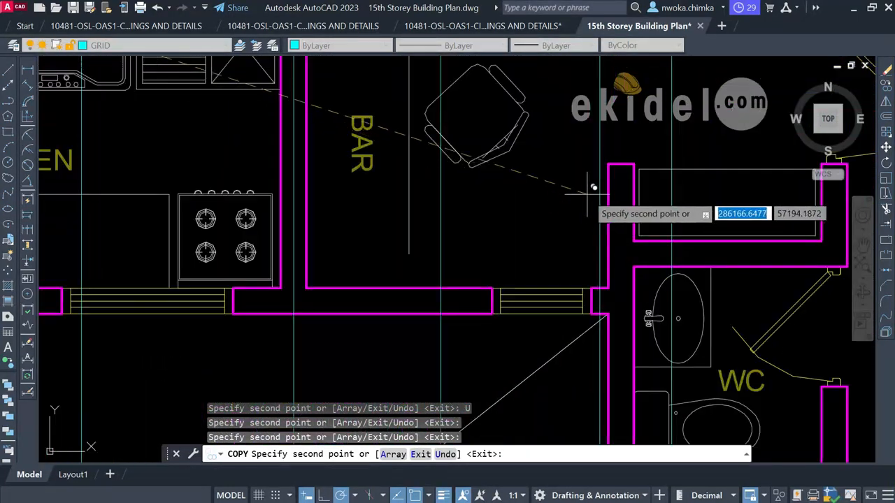
scroll(606, 165, down, 4)
scroll(489, 196, up, 6)
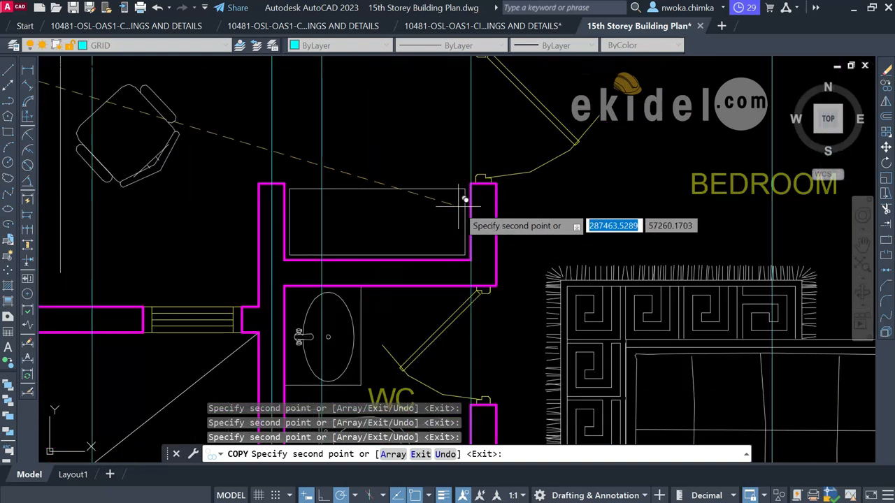
scroll(482, 163, down, 6)
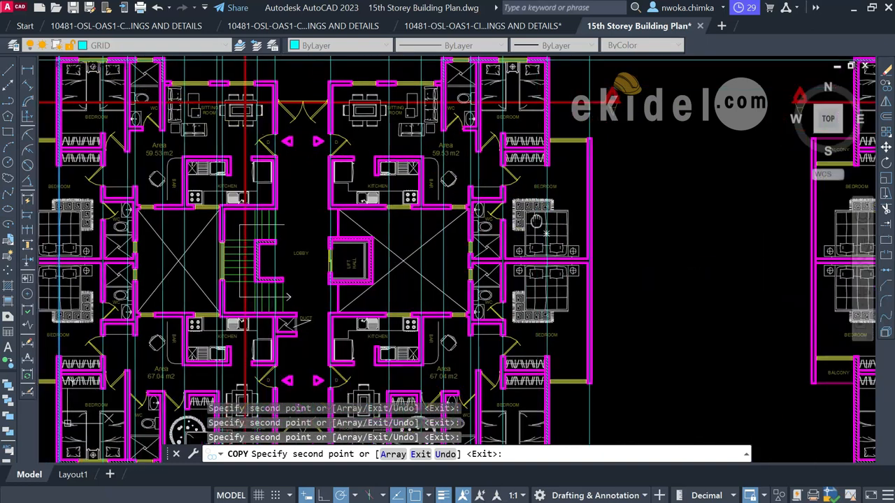
middle_drag(537, 221, 626, 139)
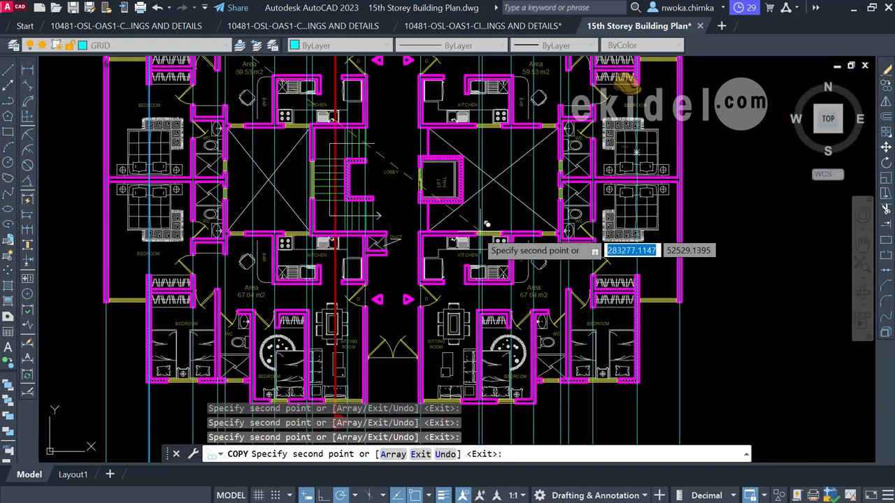
middle_drag(459, 252, 483, 229)
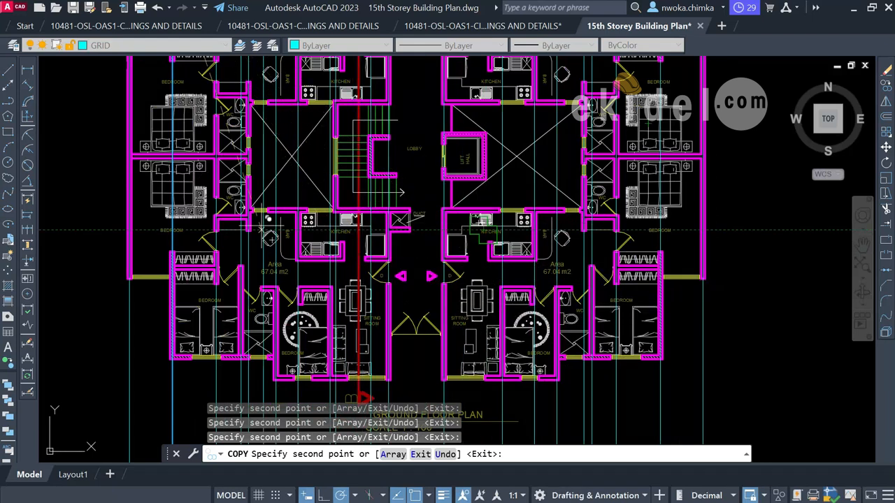
key(Escape)
middle_drag(339, 246, 382, 391)
middle_drag(387, 224, 396, 299)
click(140, 156)
click(118, 191)
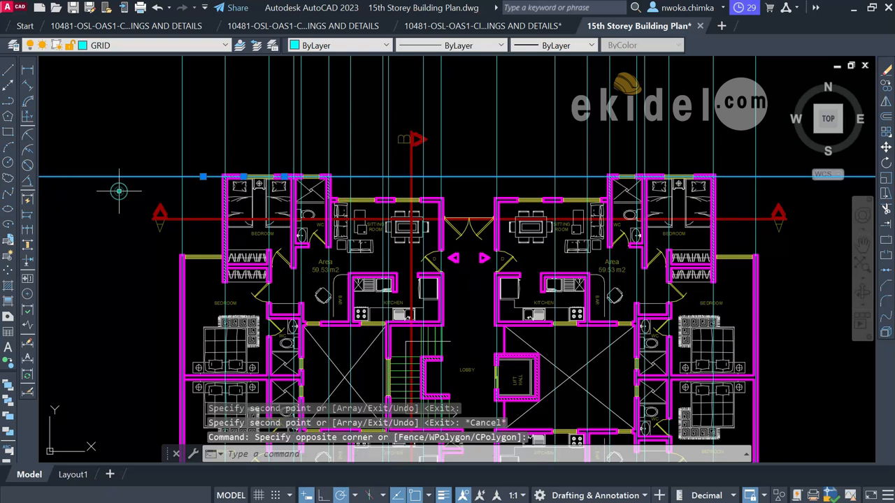
text(CO)
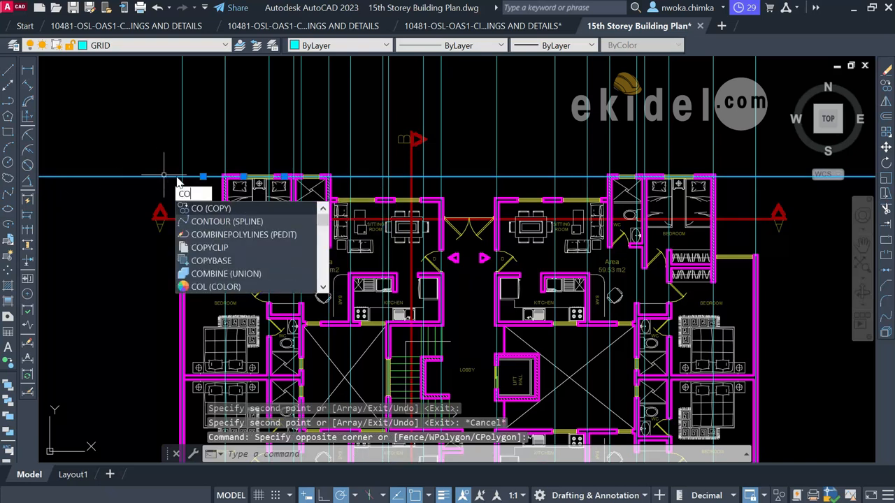
key(Escape)
key(Escape)
scroll(247, 165, up, 4)
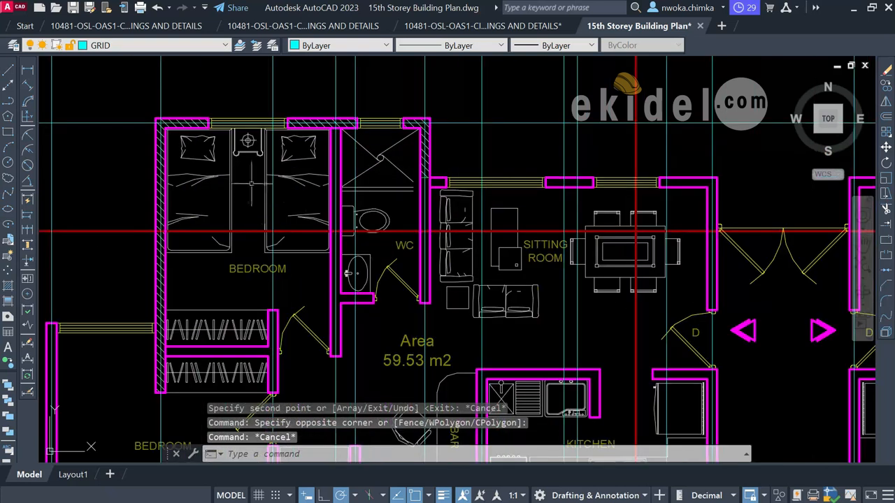
scroll(247, 165, up, 2)
click(247, 163)
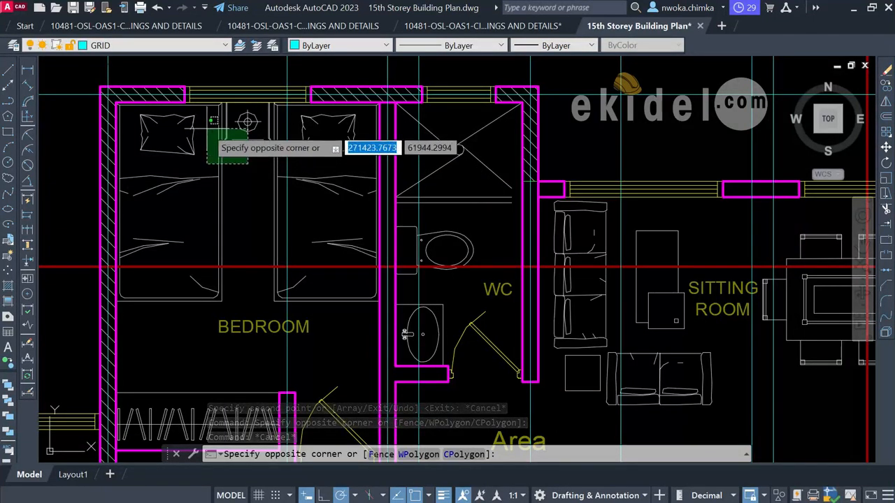
click(208, 97)
key(Escape)
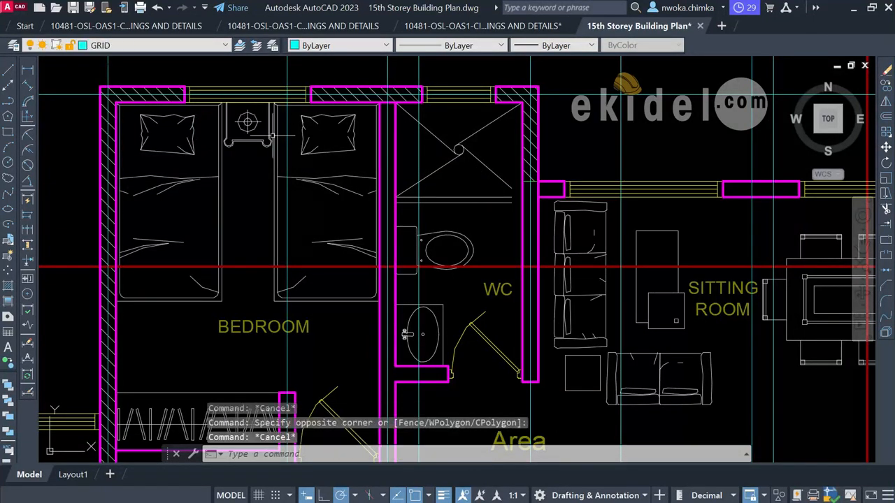
- Select all objects similar to the beds and nightstand in the upper-left flat's bedroom
scroll(273, 139, down, 2)
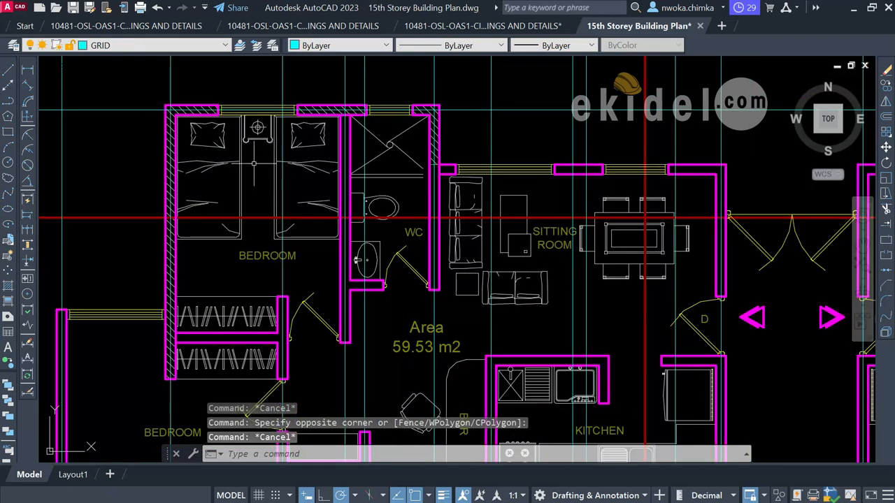
scroll(254, 143, up, 2)
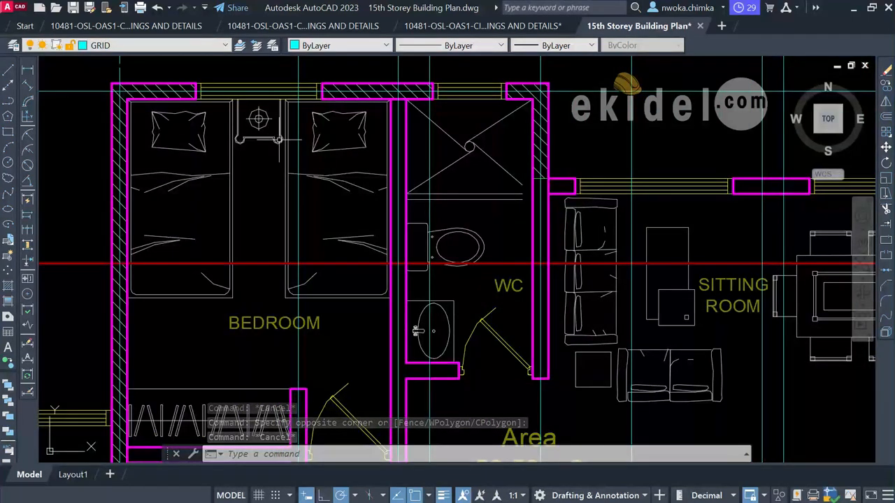
scroll(294, 144, up, 2)
click(293, 124)
click(180, 159)
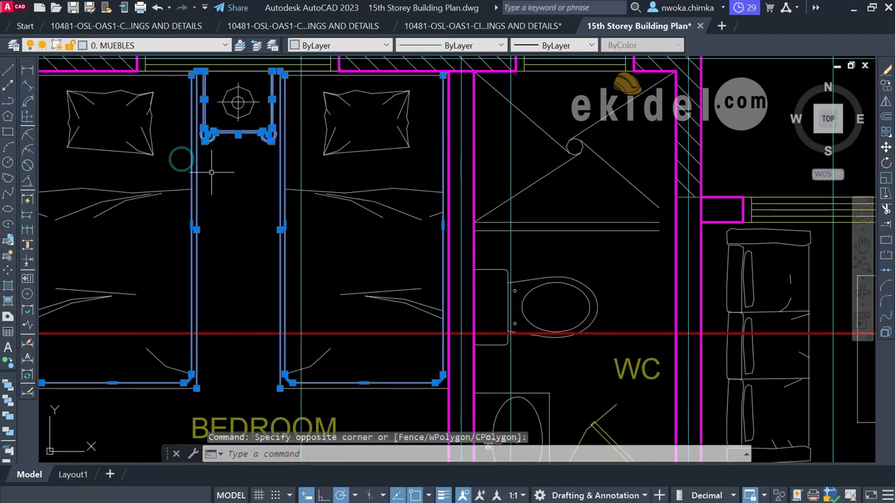
scroll(231, 165, down, 2)
scroll(301, 193, down, 2)
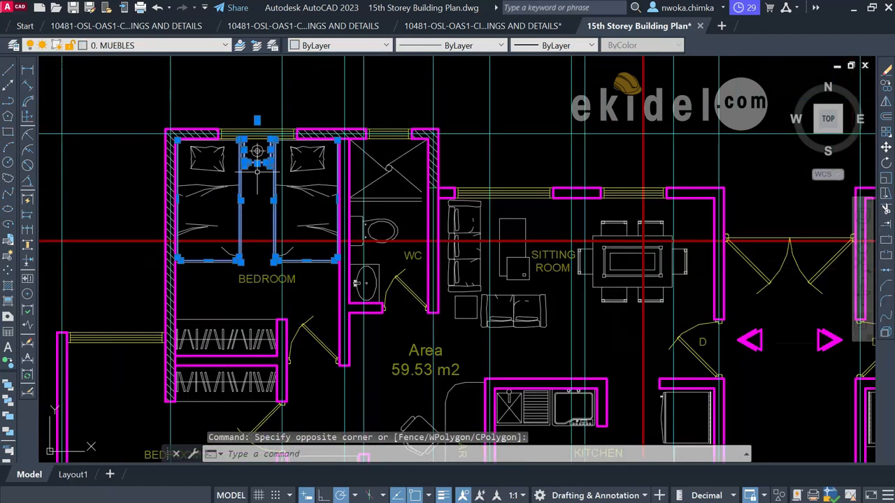
right_click(241, 99)
click(285, 279)
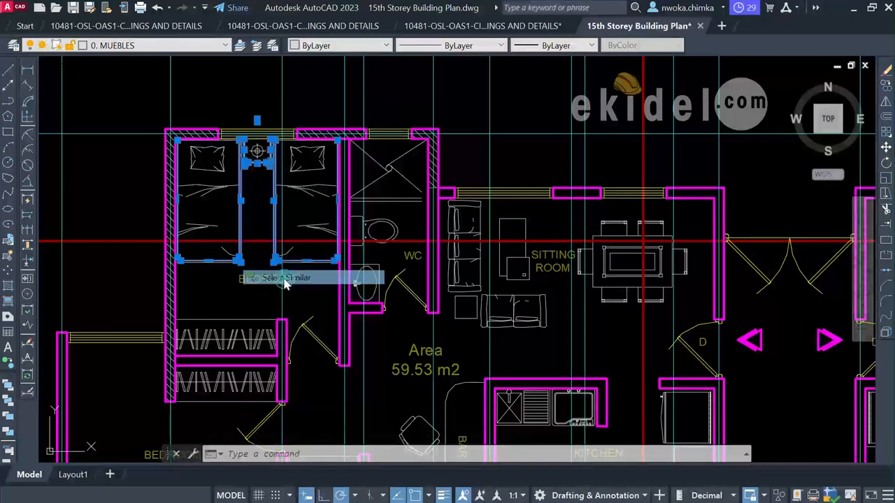
- Turn off polar tracking and erase the selected furniture from both copied floor plans
scroll(335, 157, down, 4)
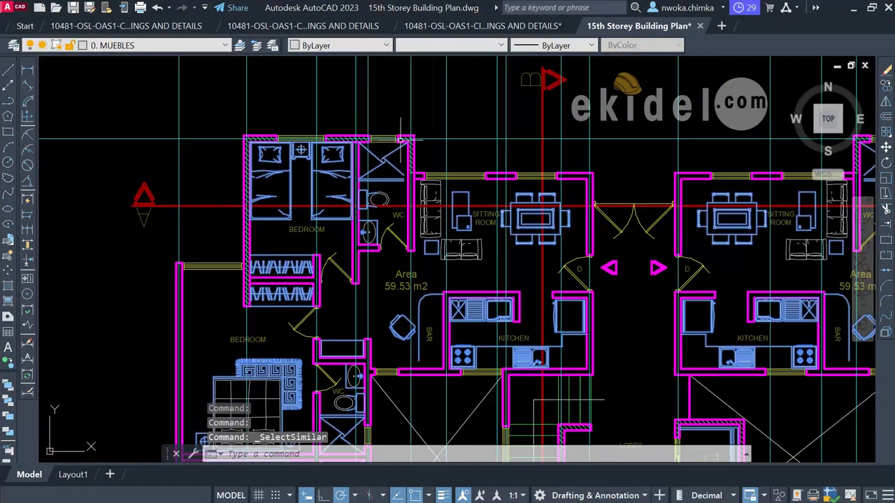
scroll(402, 168, down, 2)
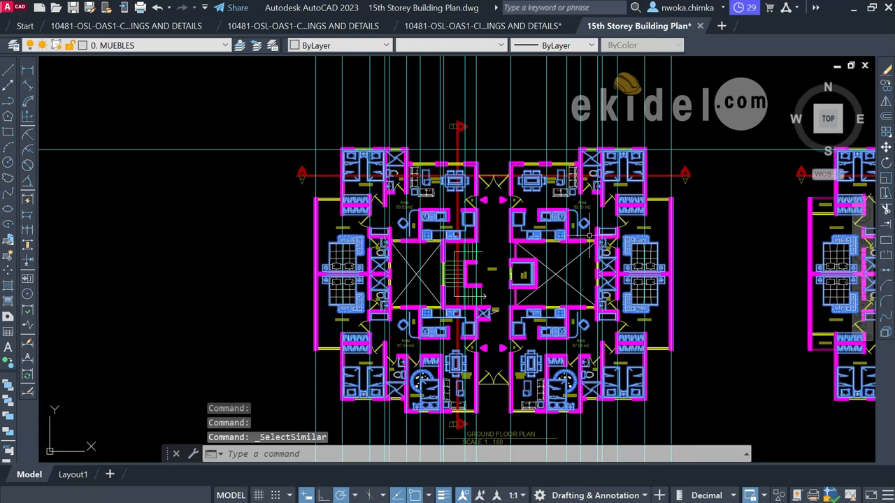
scroll(348, 230, down, 2)
scroll(599, 246, down, 8)
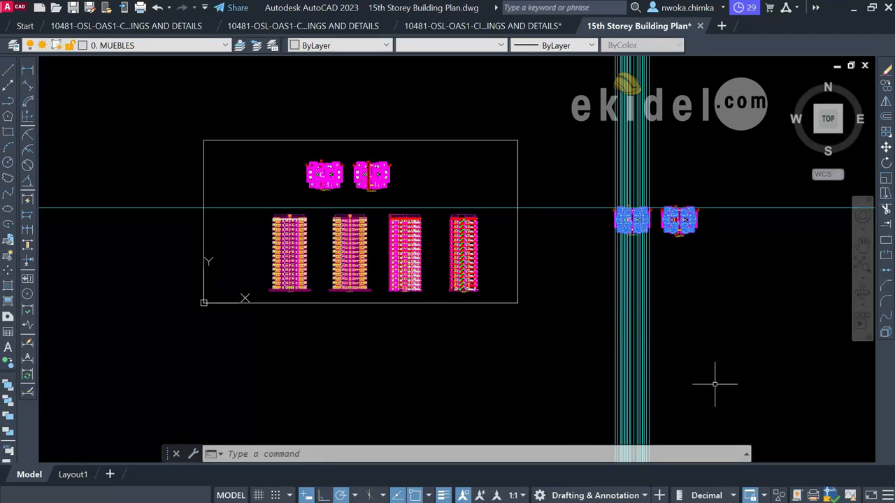
key(F10)
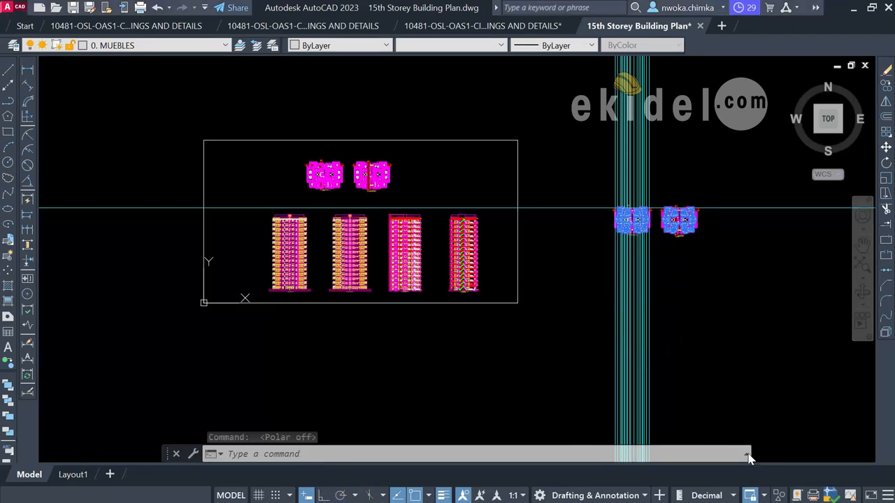
scroll(716, 218, up, 7)
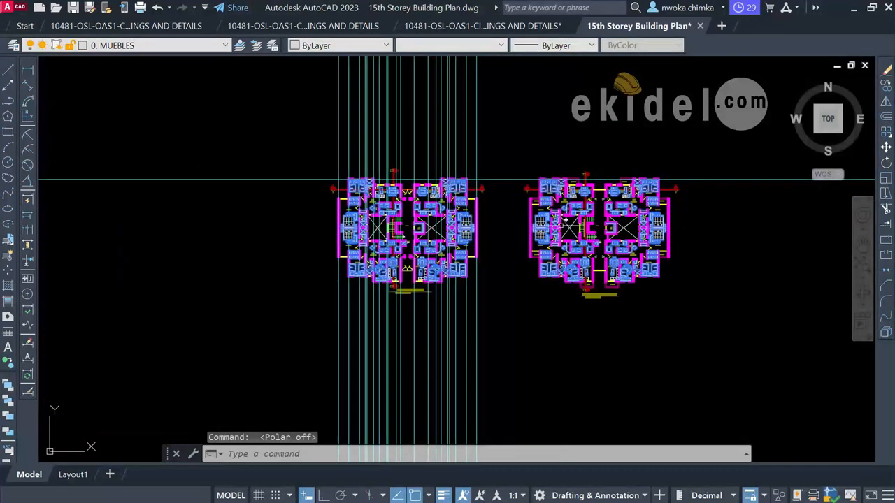
scroll(412, 180, up, 2)
scroll(312, 183, up, 4)
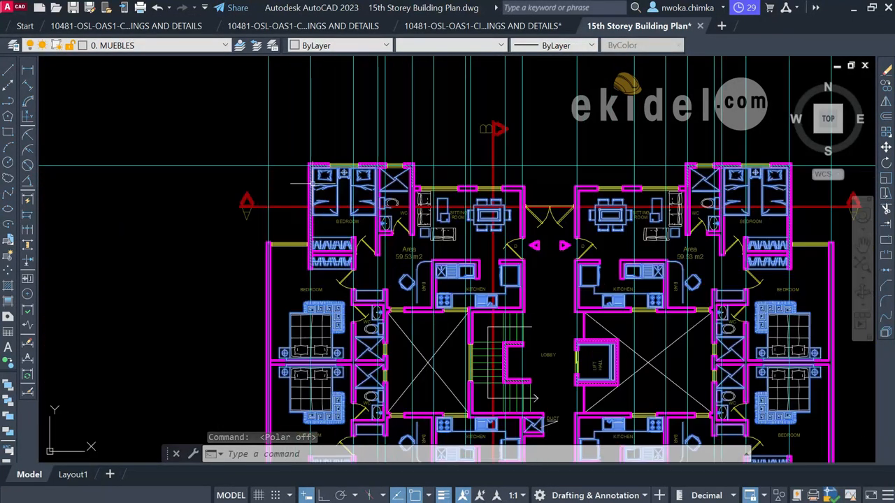
scroll(303, 158, down, 2)
scroll(468, 175, down, 8)
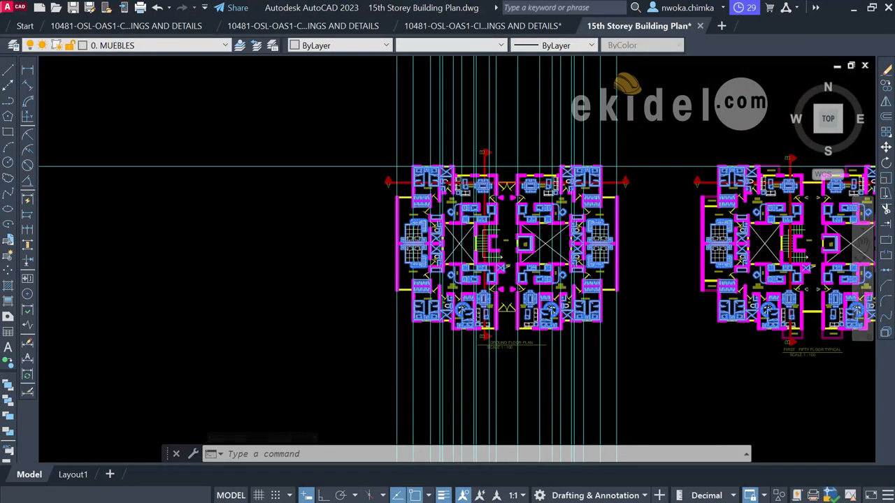
scroll(210, 119, up, 8)
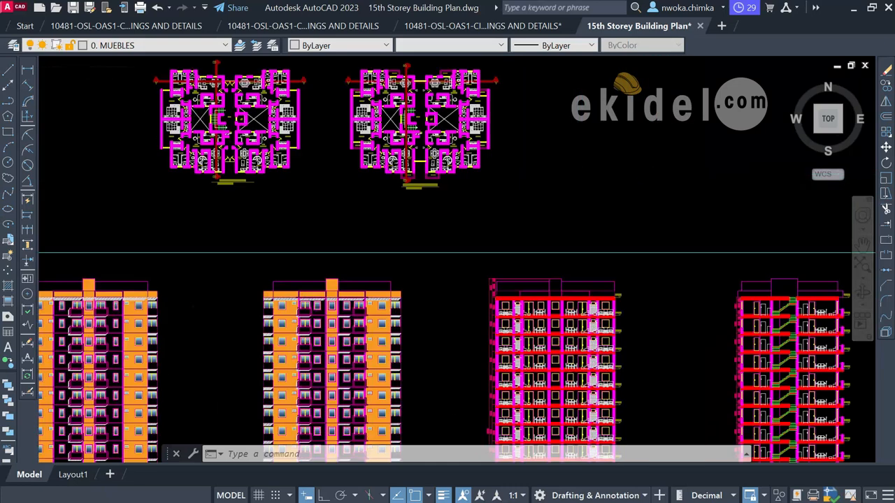
scroll(199, 140, down, 6)
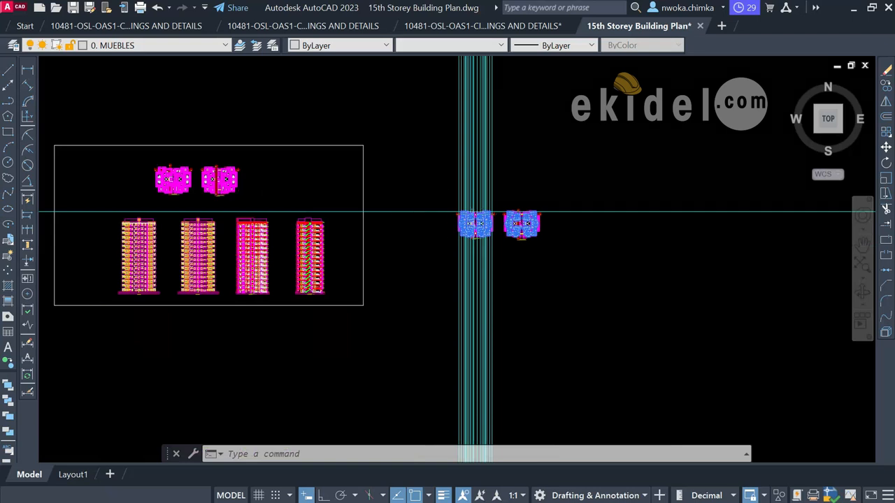
scroll(477, 211, up, 9)
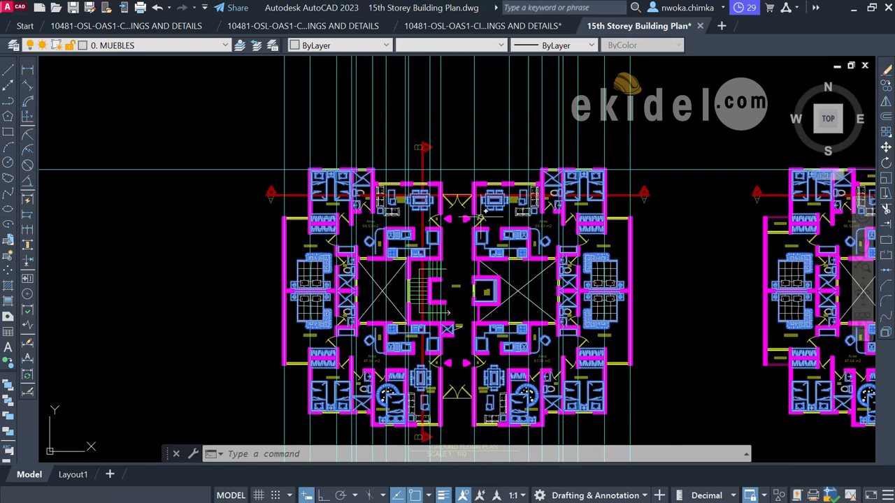
text(E)
key(Return)
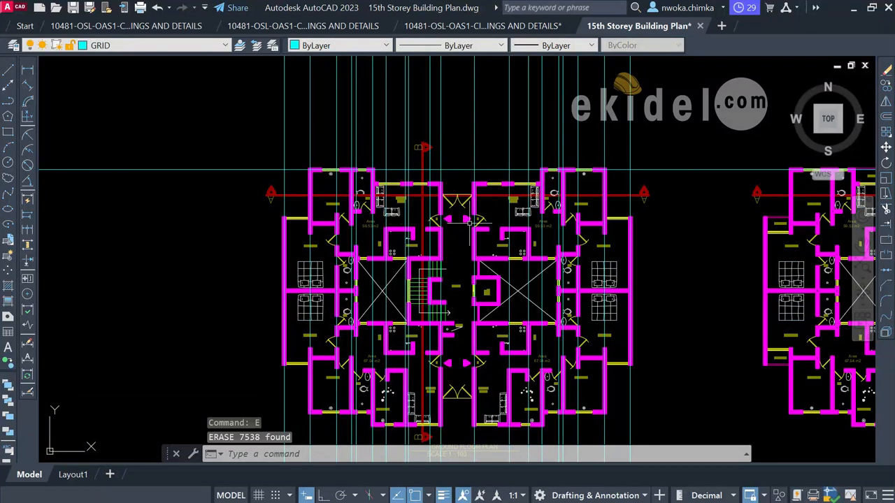
- Select all leftover furniture and fixtures similar to the upper-right flat's small sofa and WC toilet
scroll(583, 225, up, 2)
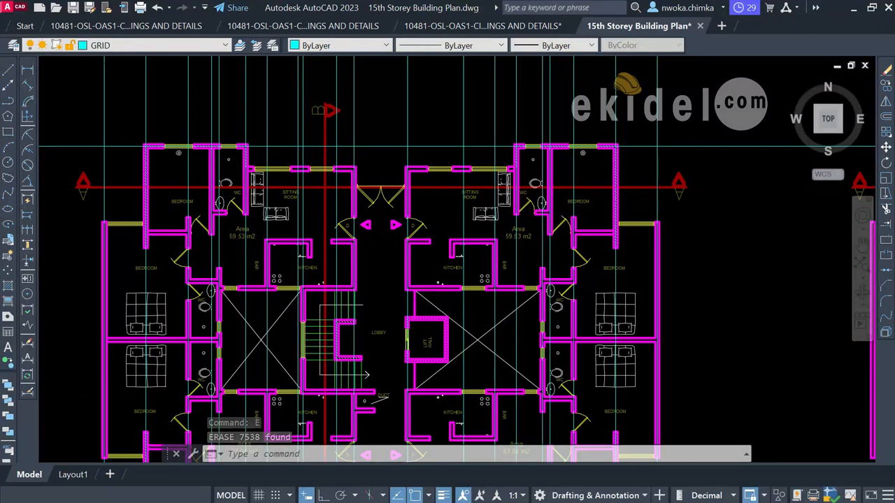
scroll(375, 304, up, 2)
scroll(570, 127, up, 4)
click(496, 197)
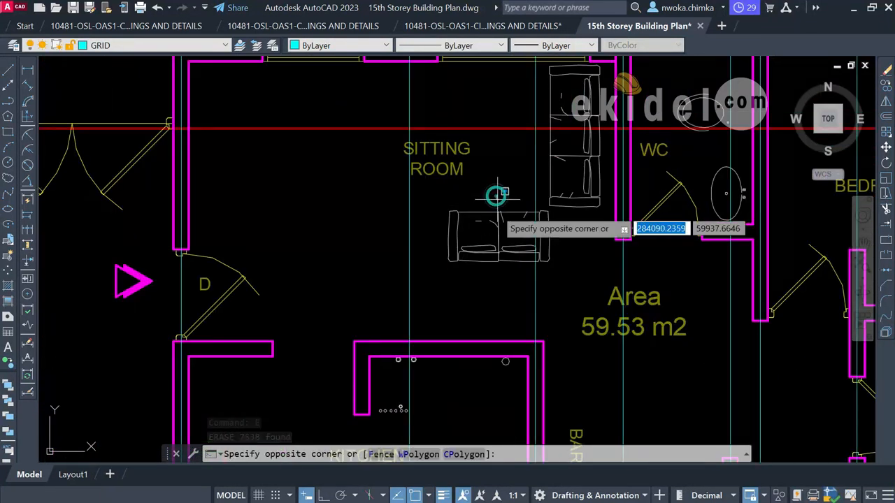
click(460, 252)
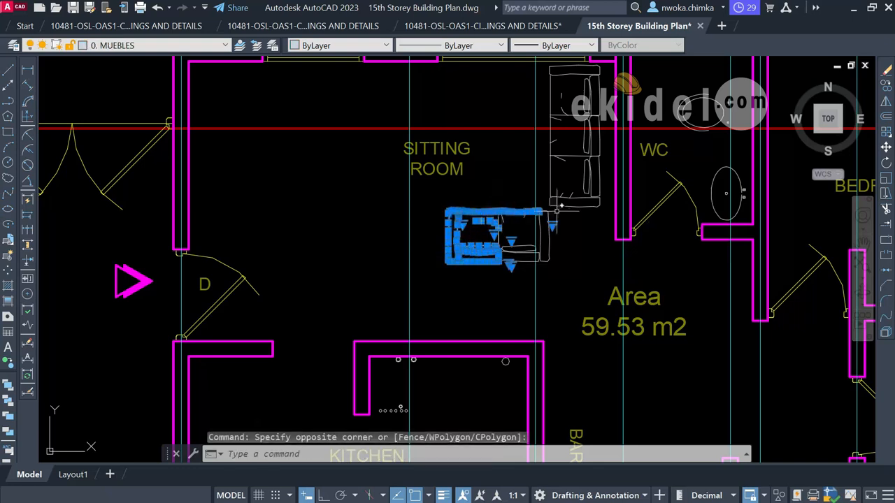
click(720, 92)
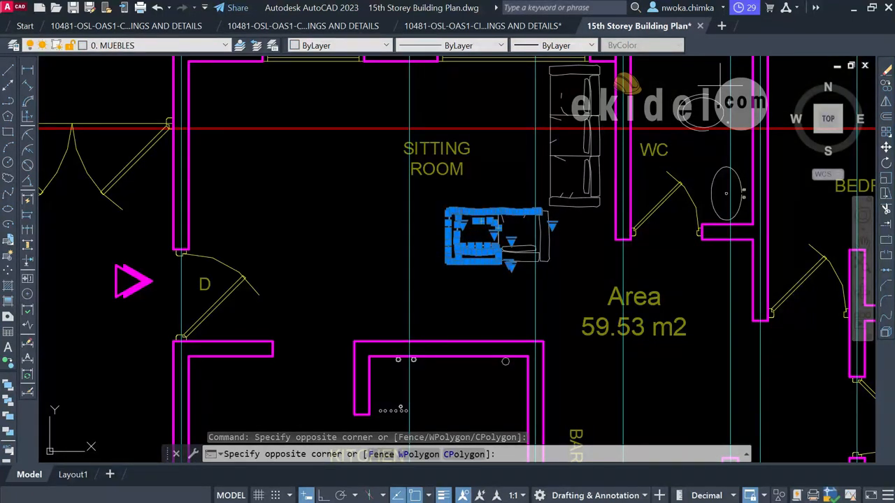
click(669, 117)
scroll(567, 164, down, 4)
scroll(528, 197, down, 2)
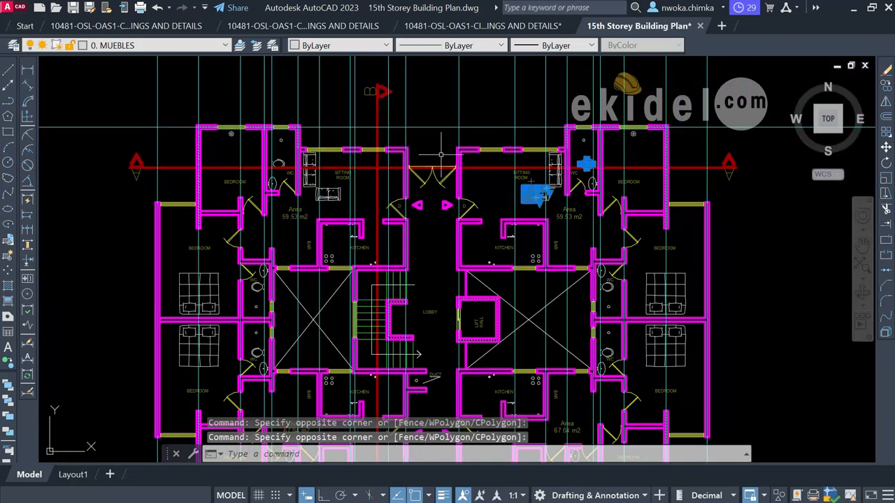
right_click(441, 100)
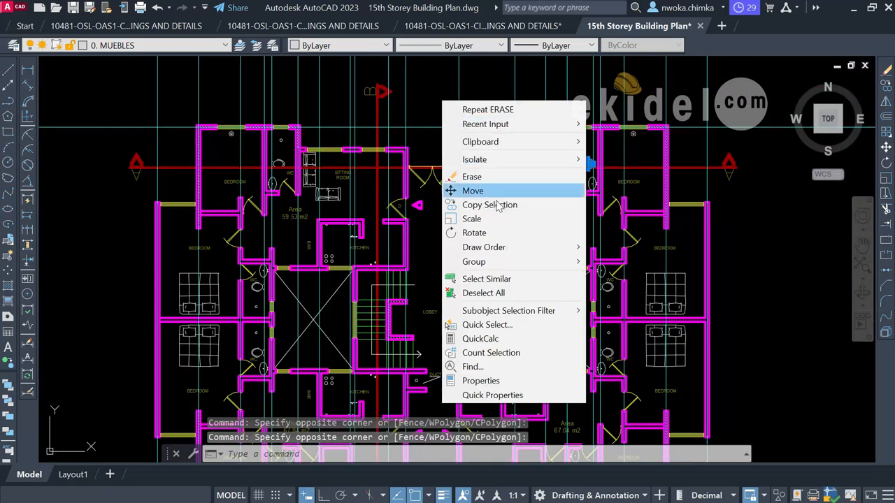
click(511, 283)
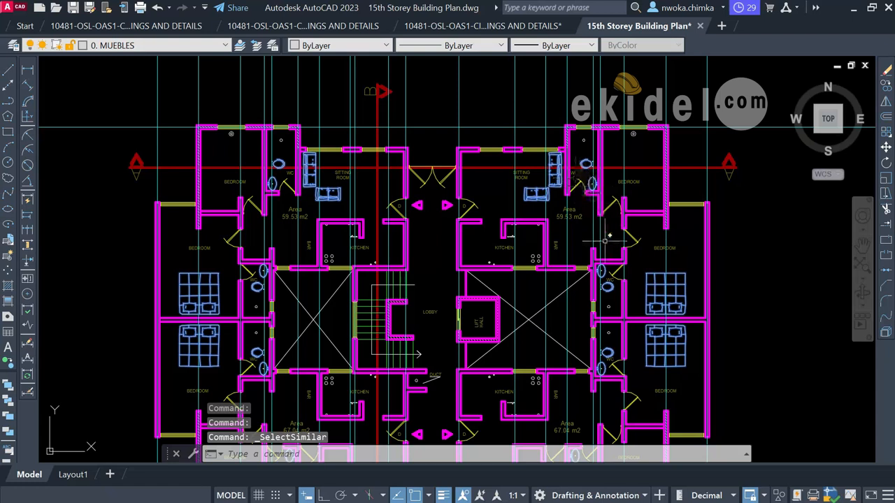
- Add the upper-right flat's kitchen burners and small tap circles, plus all similar objects, to the furniture selection
scroll(552, 255, up, 5)
click(531, 216)
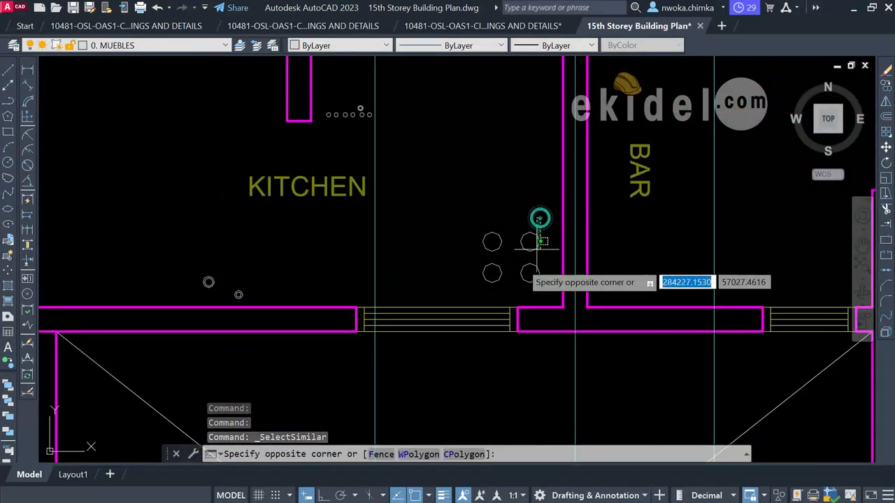
click(360, 105)
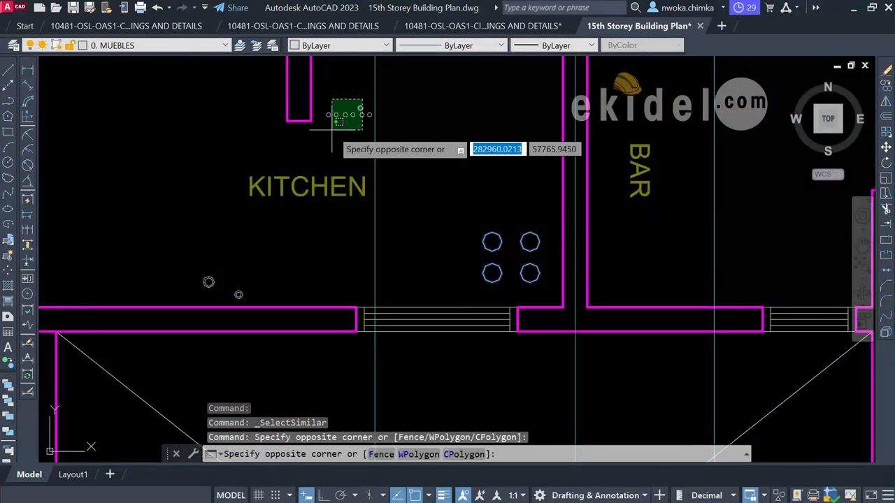
click(331, 130)
click(278, 241)
click(201, 297)
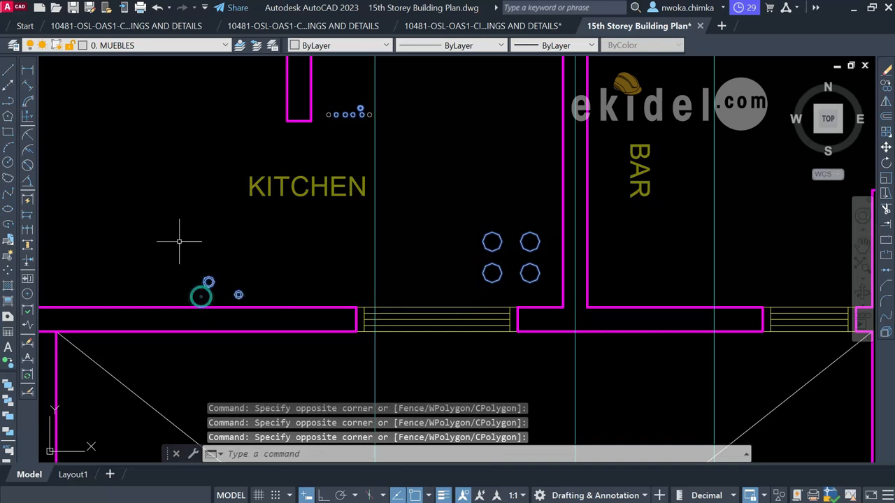
right_click(168, 180)
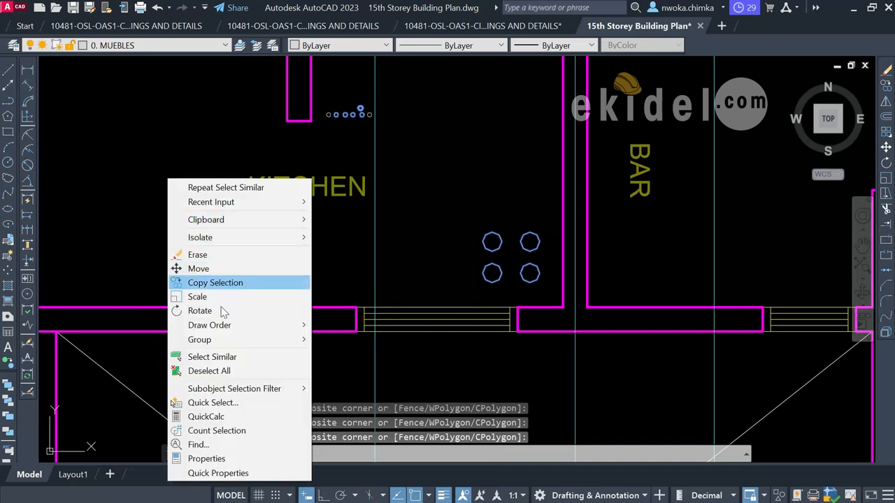
click(222, 357)
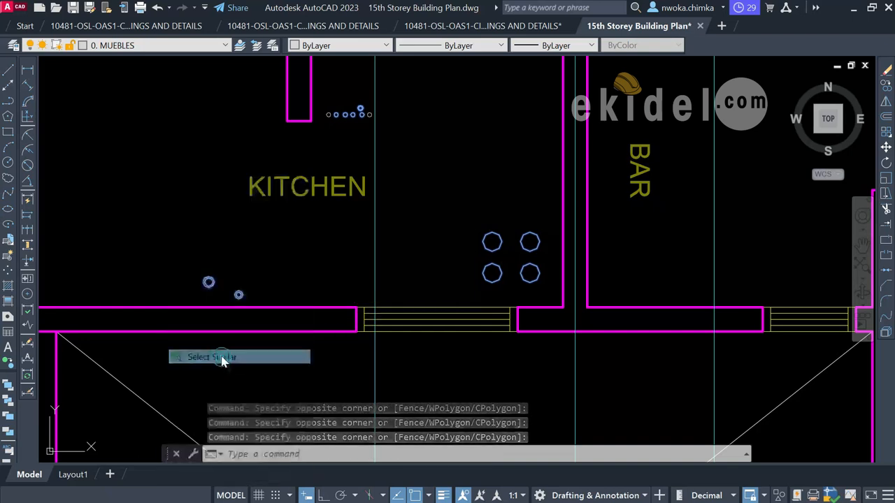
- Add the cluster of round hatched objects in the lower-right flat's bedroom, plus all similar objects, to the selection
scroll(479, 196, down, 8)
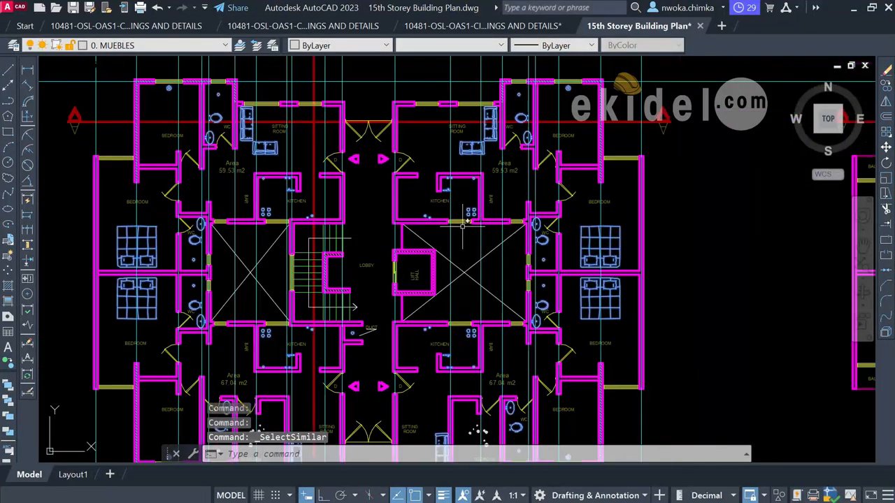
scroll(463, 224, down, 2)
scroll(472, 358, up, 10)
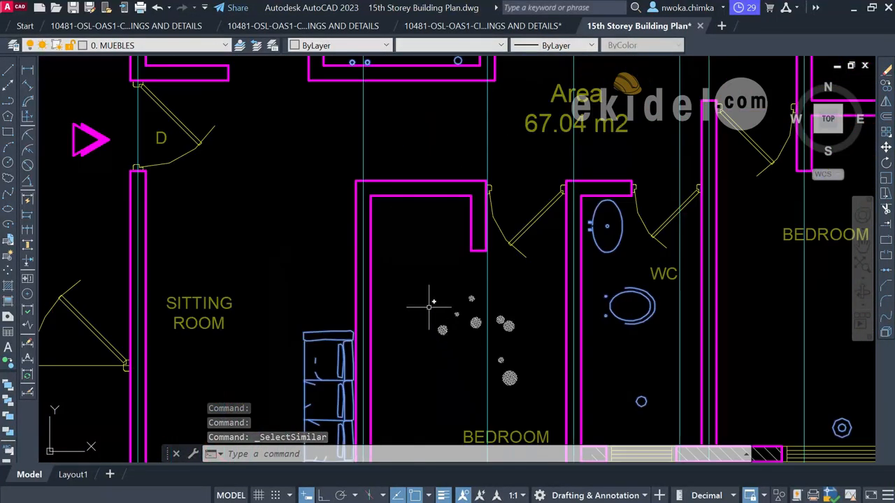
click(421, 279)
click(527, 386)
right_click(416, 285)
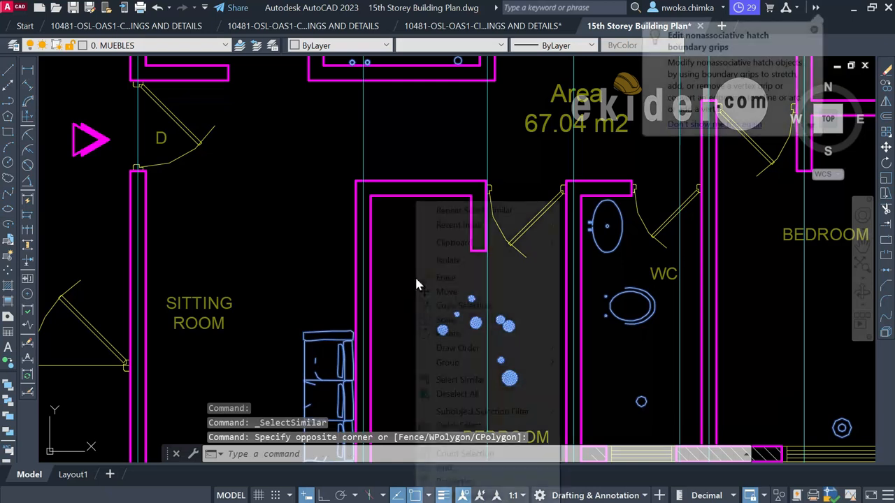
click(460, 379)
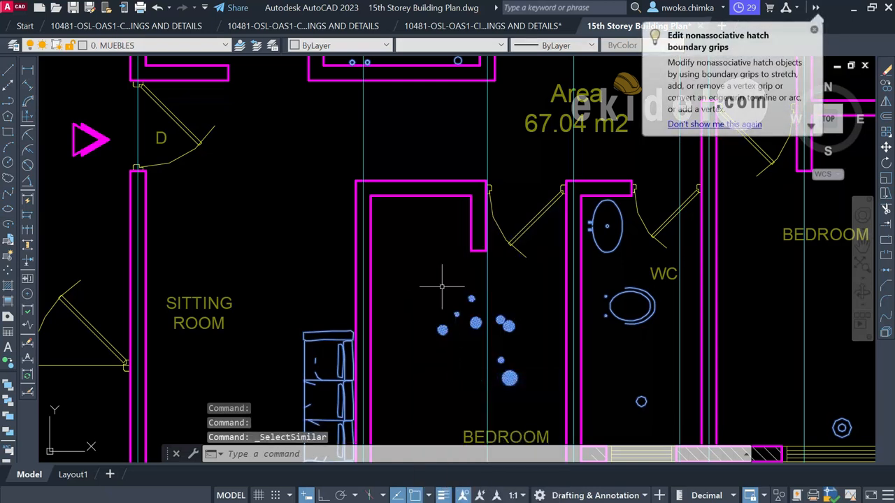
- Remove the original elevations, sections and floor plans inside the frame from the selection, keeping only the copied plans' furniture selected
scroll(357, 272, down, 5)
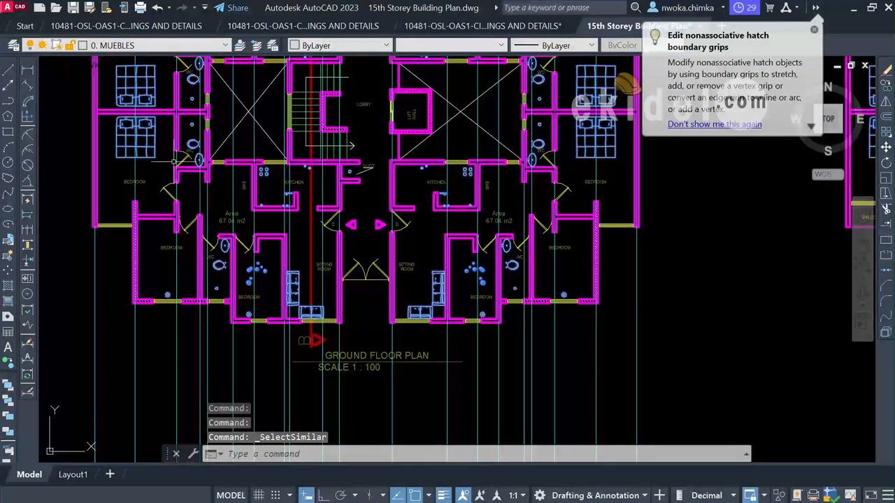
scroll(264, 172, up, 2)
scroll(436, 181, down, 5)
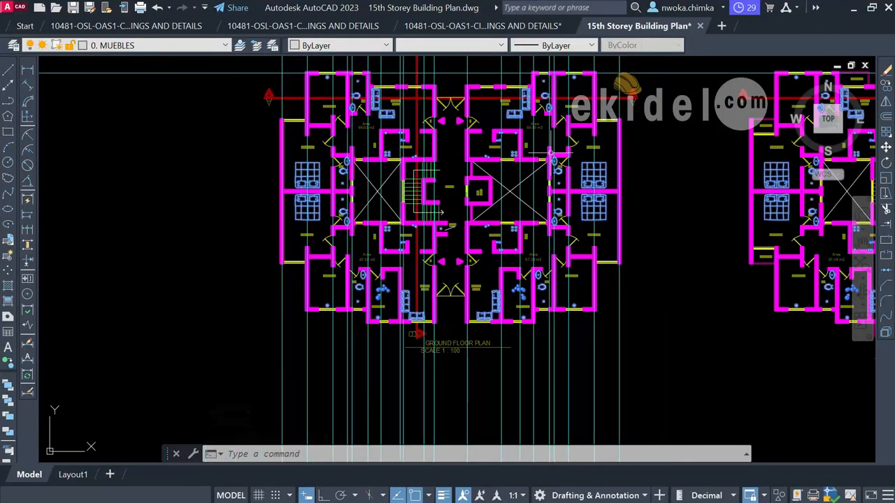
scroll(529, 81, up, 4)
scroll(533, 82, down, 10)
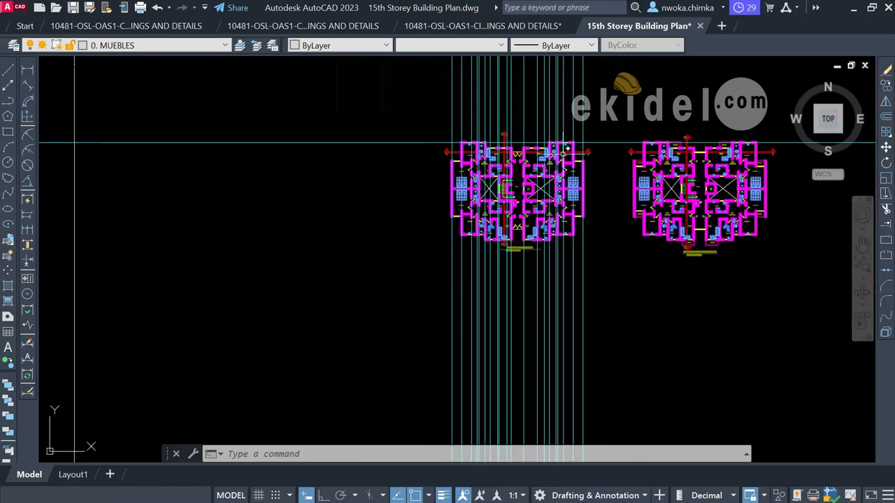
click(226, 139)
click(303, 295)
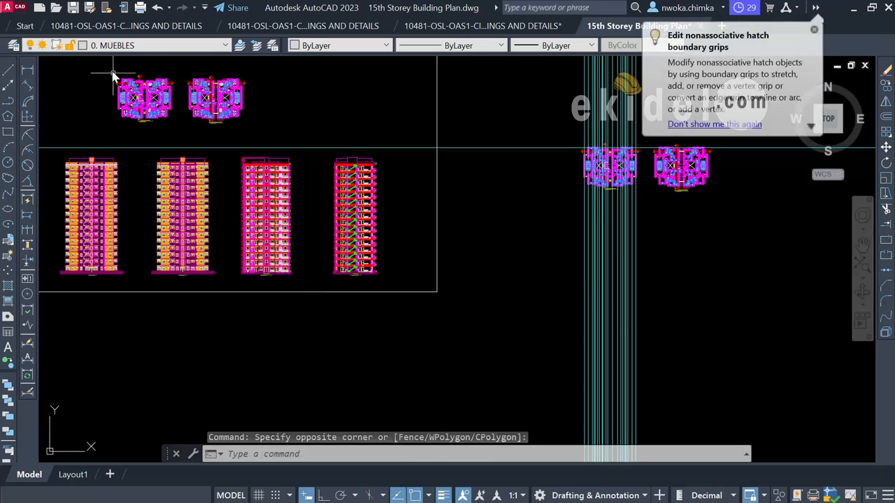
scroll(306, 245, down, 2)
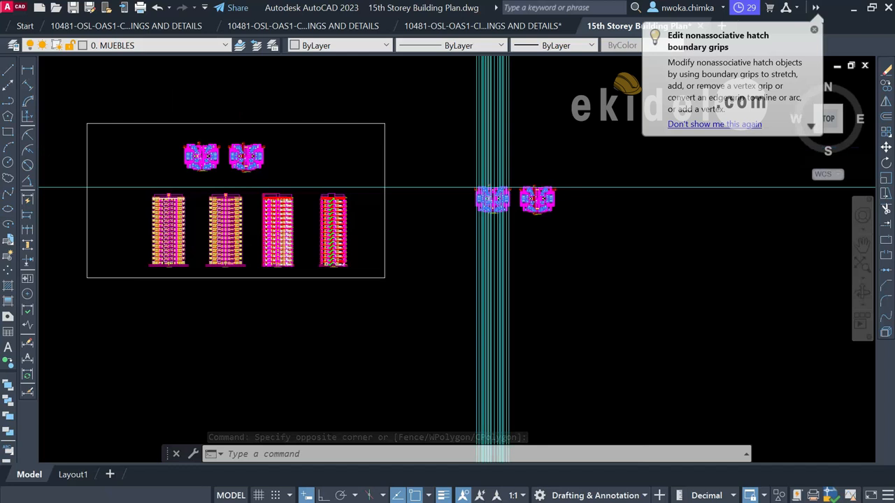
scroll(168, 140, up, 2)
click(169, 123)
click(339, 185)
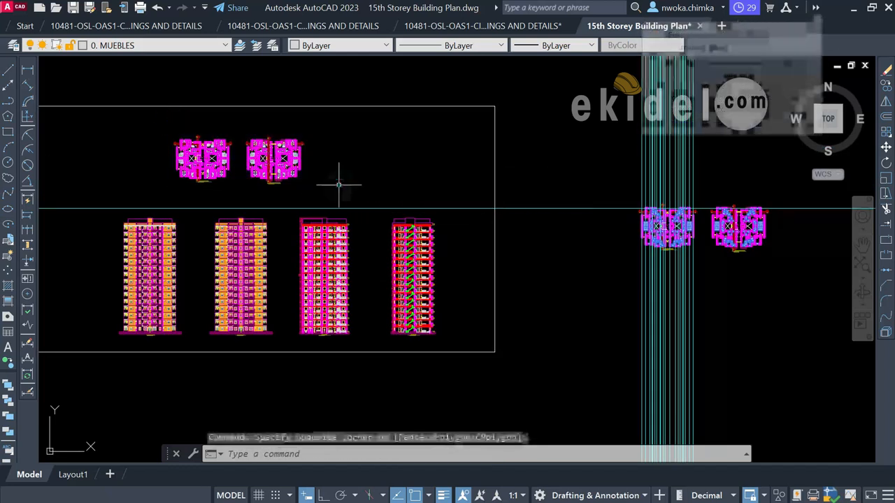
- Erase the selected furniture and fixtures from both copied floor plans
scroll(243, 287, up, 2)
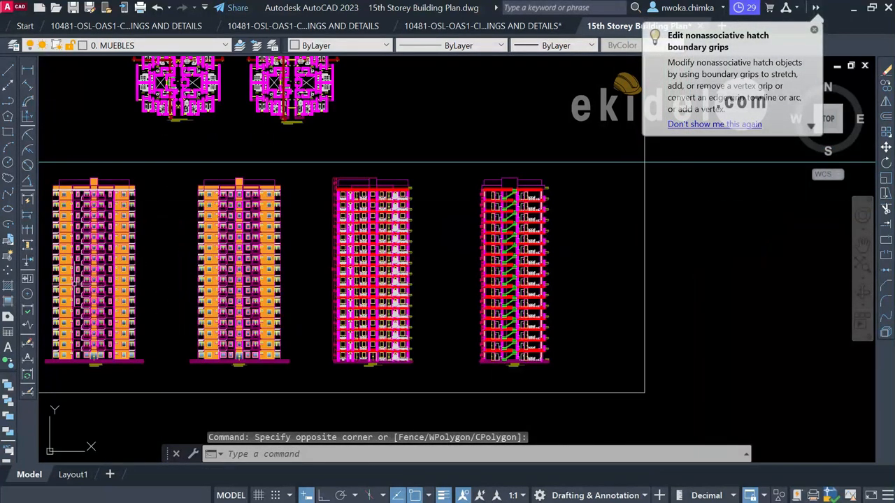
scroll(70, 245, down, 5)
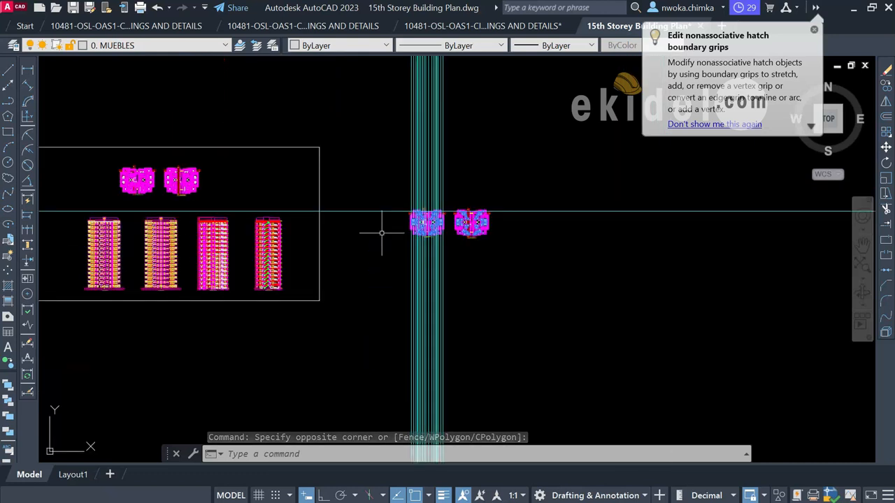
scroll(455, 209, up, 6)
text(E)
scroll(287, 237, up, 4)
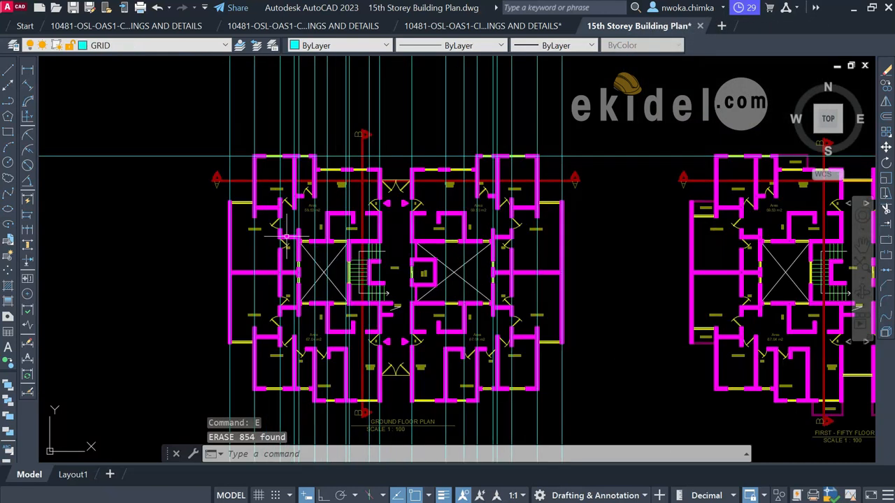
- Copy the top horizontal gridline from the upper-left bedroom's outer wall corner onto the upper-left sitting room's outer wall
scroll(313, 196, up, 4)
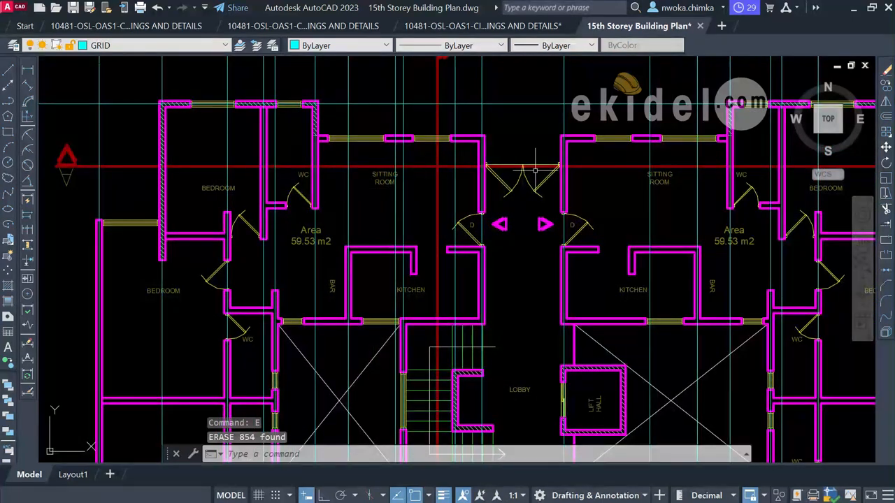
scroll(363, 174, down, 1)
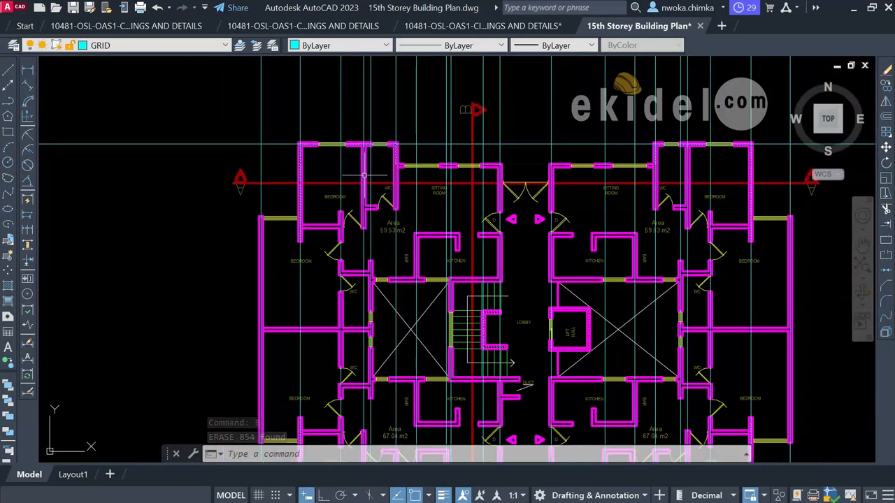
click(237, 144)
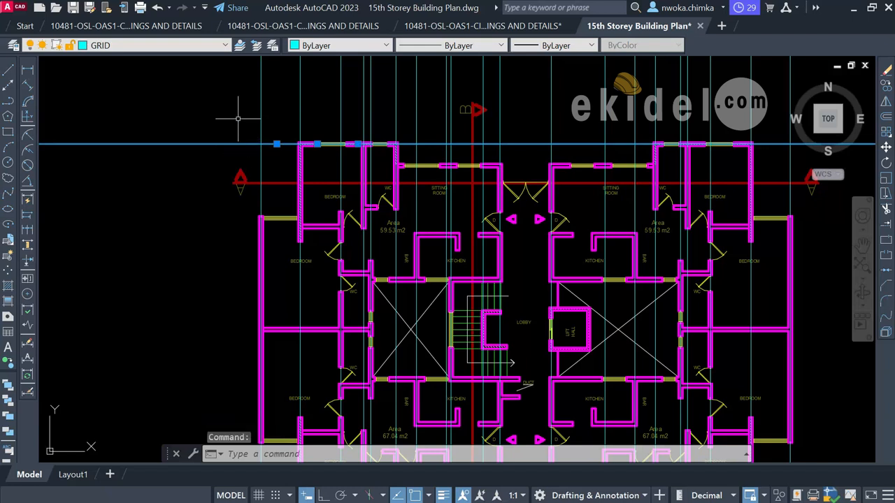
text(cp)
key(Return)
scroll(276, 160, up, 5)
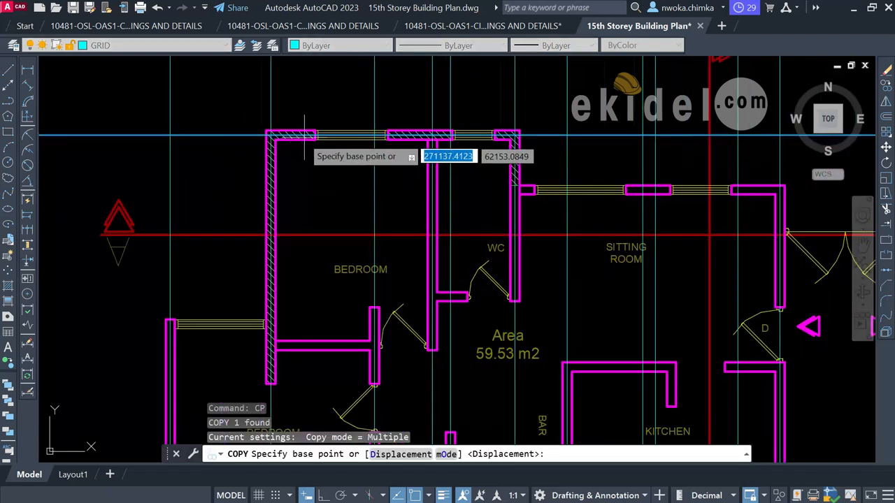
scroll(235, 156, down, 2)
click(237, 165)
scroll(280, 124, down, 3)
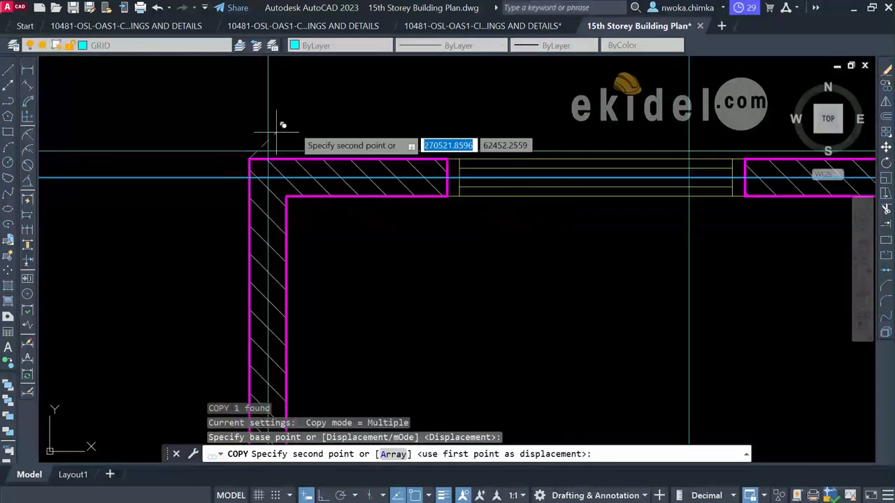
scroll(538, 192, up, 8)
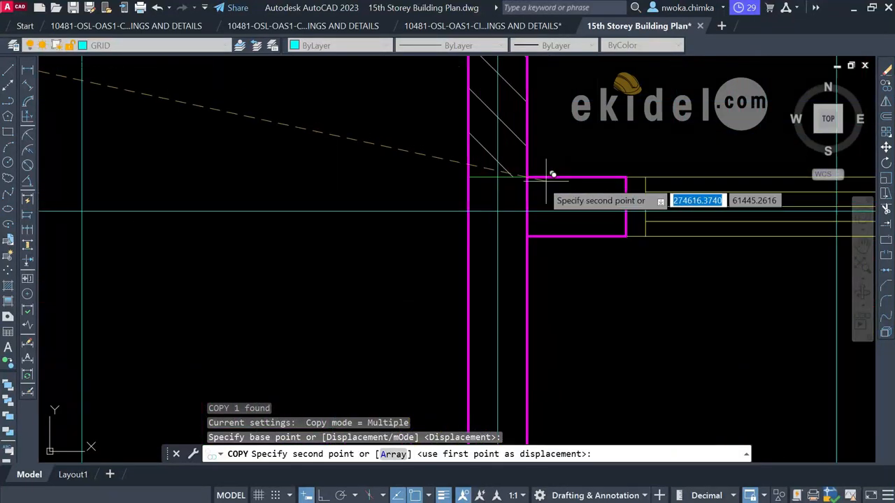
click(529, 174)
- Copy the horizontal gridline onto the short wall beside the upper-left flat's WC door
scroll(294, 192, down, 5)
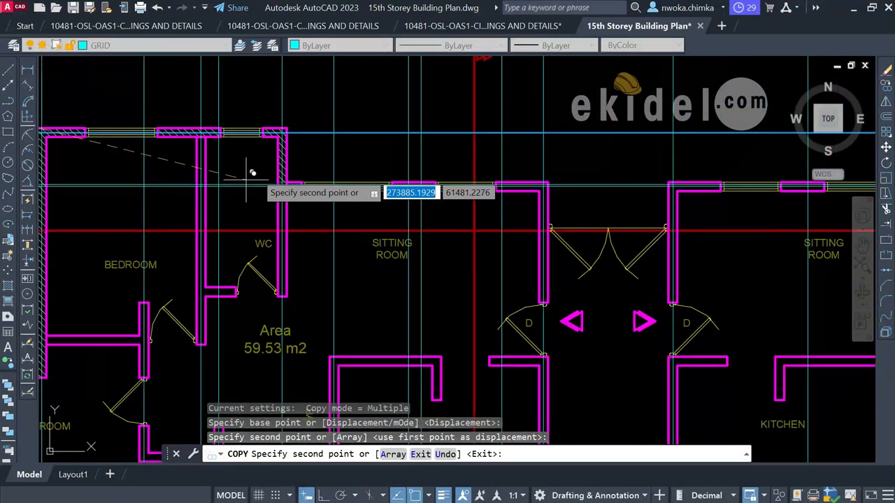
scroll(316, 197, down, 3)
scroll(262, 245, up, 8)
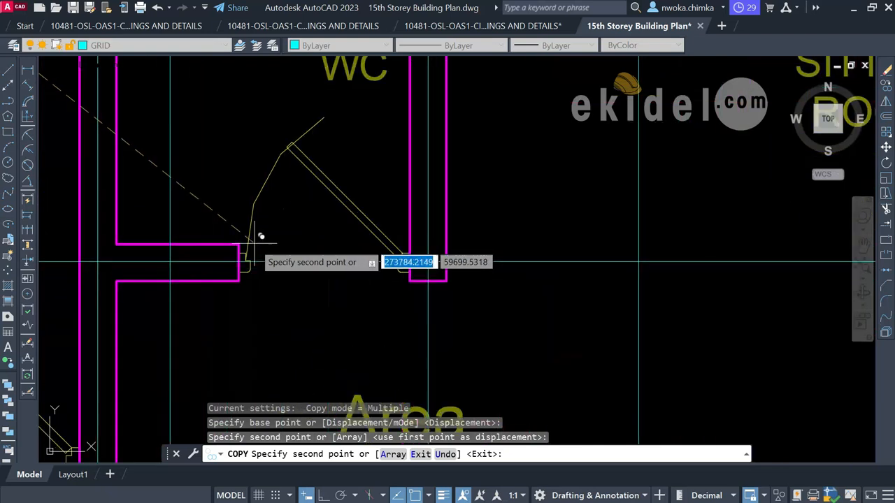
click(238, 243)
- Copy the horizontal gridline onto the upper-left bedroom's lower wall and the adjoining western bedroom's window wall
scroll(574, 175, down, 5)
scroll(389, 217, up, 5)
scroll(390, 216, up, 2)
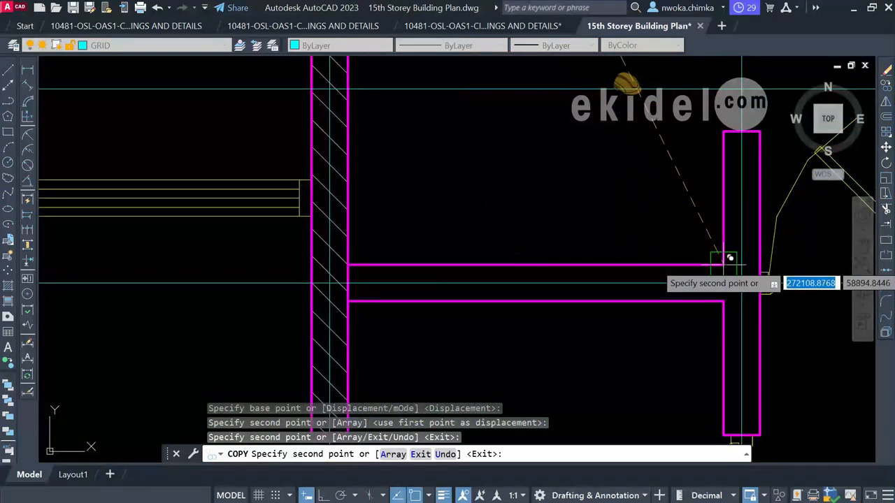
click(691, 260)
scroll(594, 238, down, 4)
scroll(356, 209, up, 5)
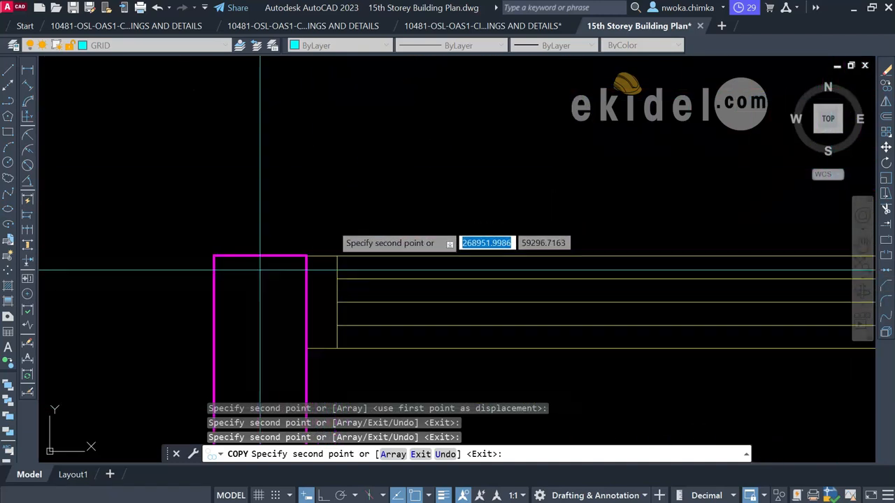
click(311, 250)
- Copy the horizontal gridline onto the left void's upper and lower walls and the wall dividing the two western bedrooms
scroll(287, 210, down, 3)
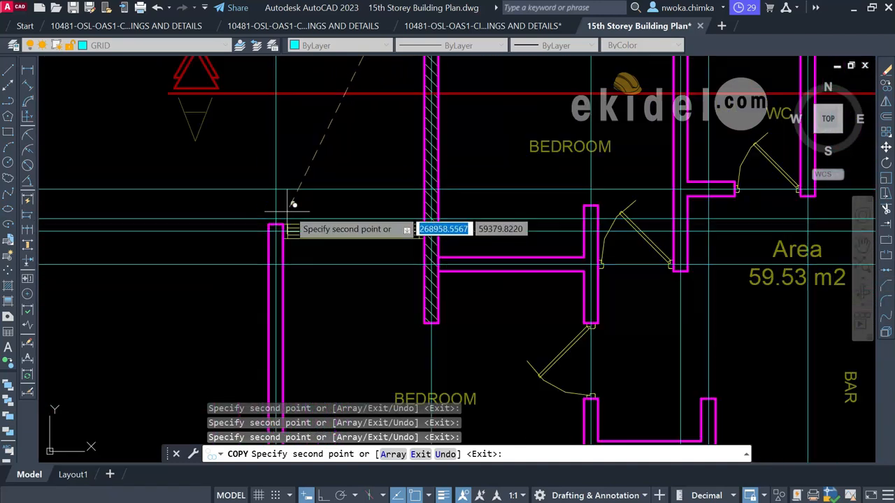
scroll(363, 237, down, 3)
scroll(440, 293, up, 3)
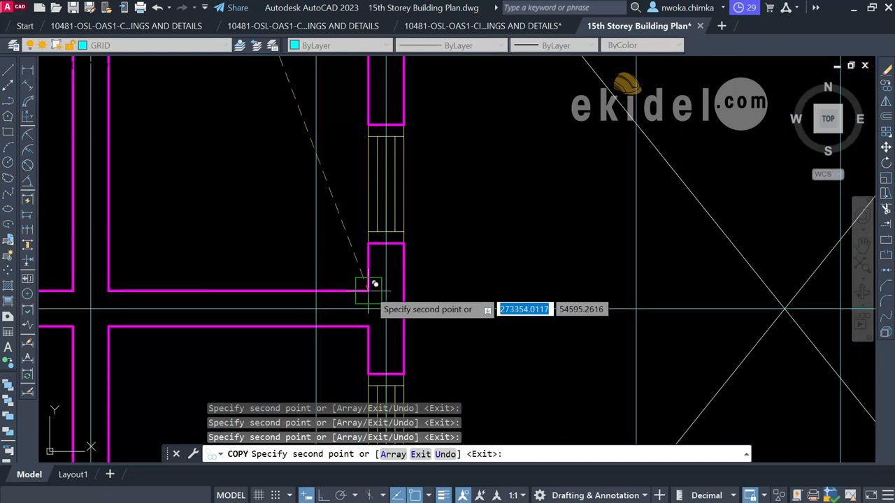
scroll(399, 284, down, 8)
scroll(416, 313, up, 3)
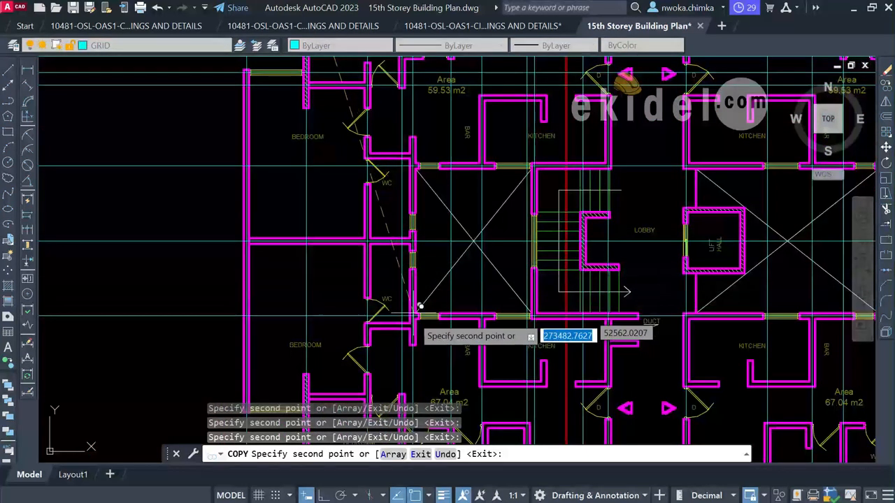
scroll(418, 313, up, 3)
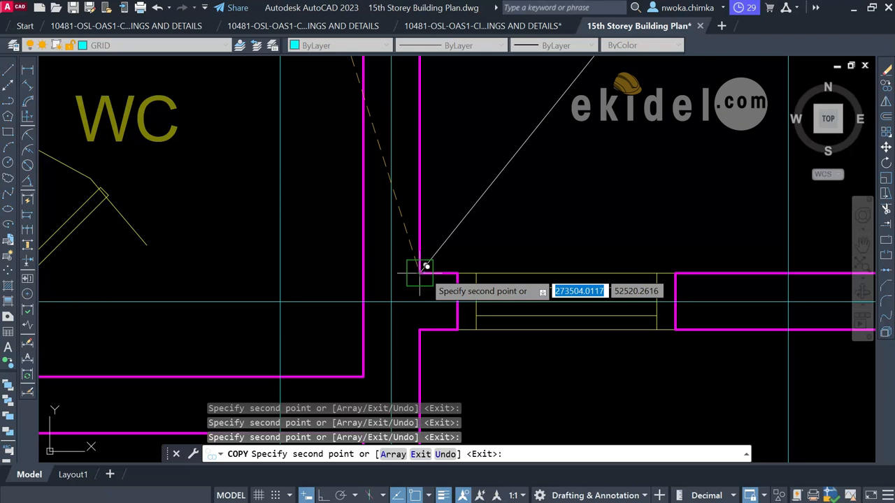
- Copy the horizontal gridline onto the lower western bedroom's window wall and the lower-left kitchen's lower wall
scroll(315, 265, down, 6)
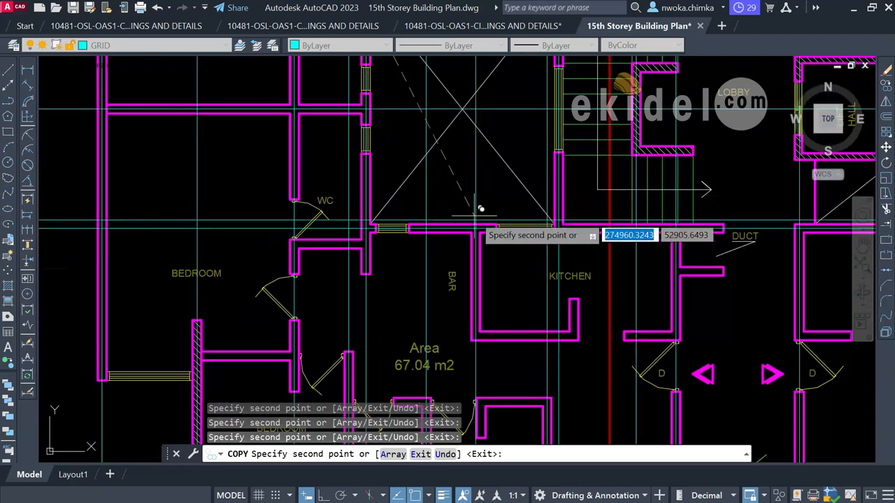
scroll(126, 376, up, 5)
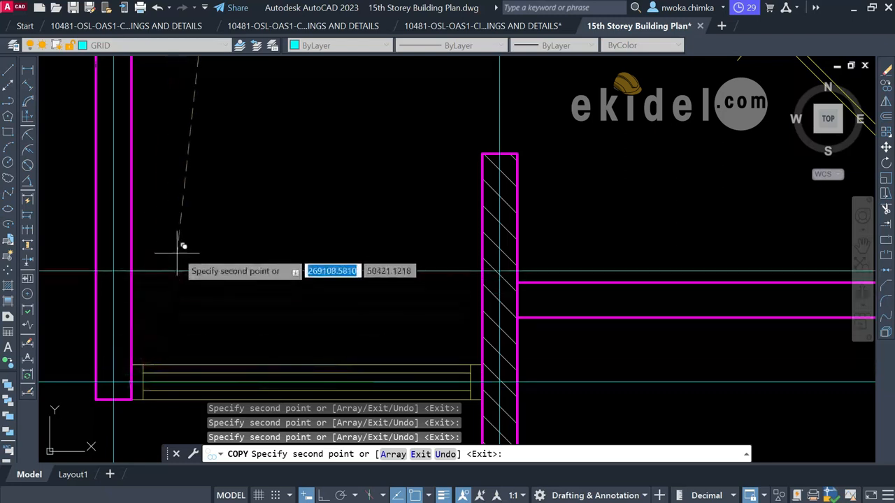
scroll(218, 257, down, 5)
scroll(419, 254, up, 5)
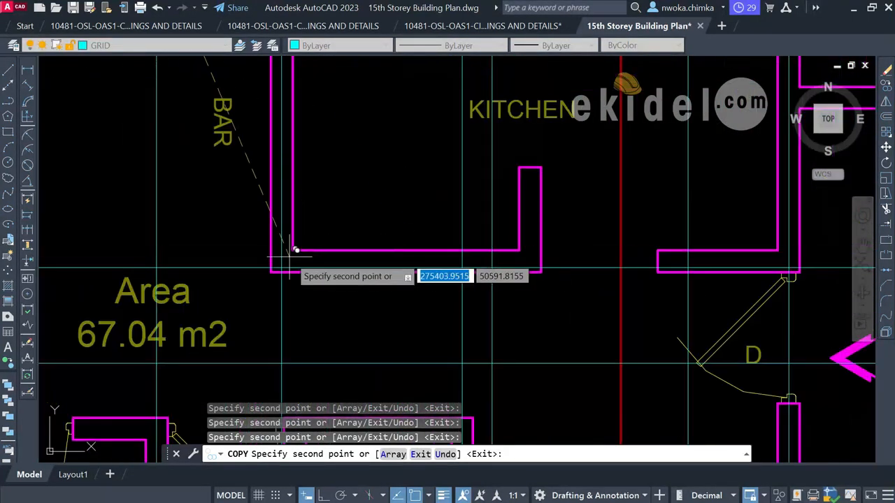
scroll(349, 231, down, 5)
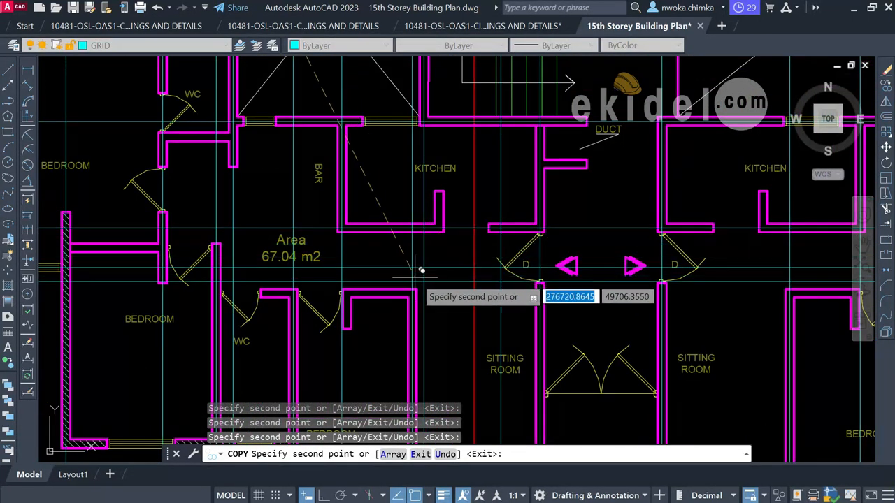
- Copy the horizontal gridline onto the upper wall of the bedroom beside the lower-left sitting room and onto the plan's bottom outer wall
scroll(419, 300, up, 5)
scroll(420, 302, down, 4)
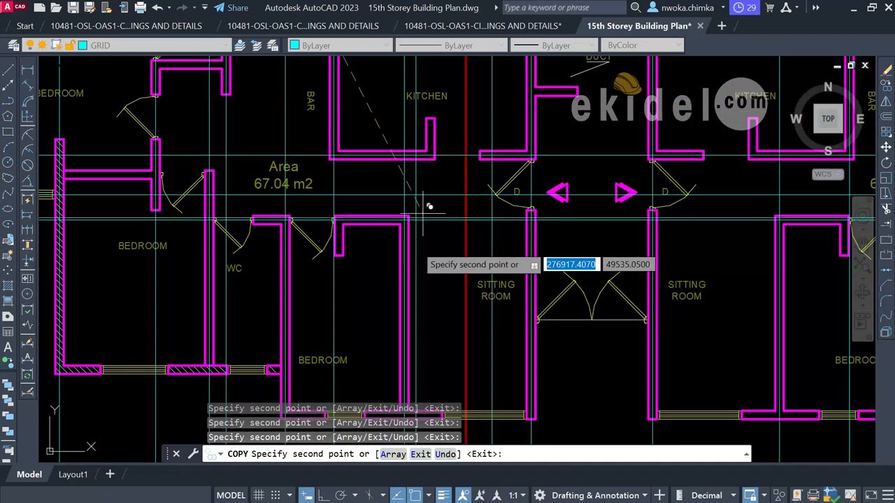
scroll(621, 287, down, 2)
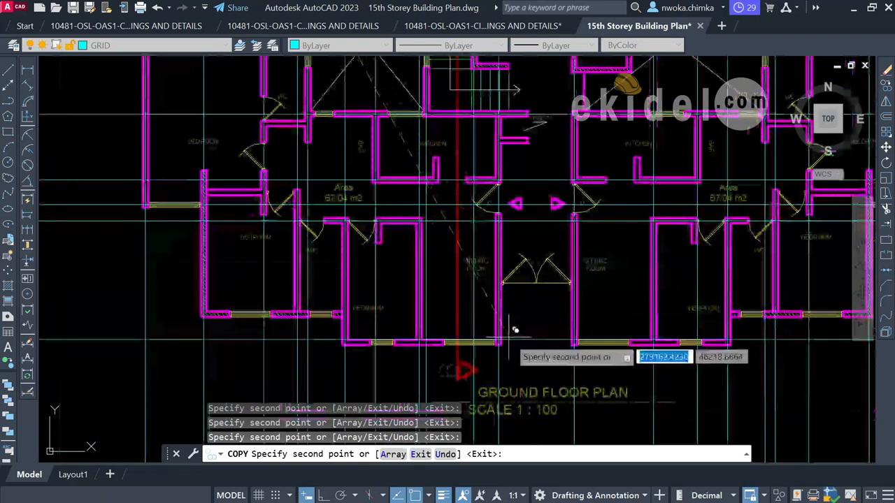
scroll(505, 346, up, 6)
scroll(443, 318, down, 3)
- Copy the horizontal gridline onto the upper wall of the upper-right kitchen, and end the copying
scroll(325, 283, down, 3)
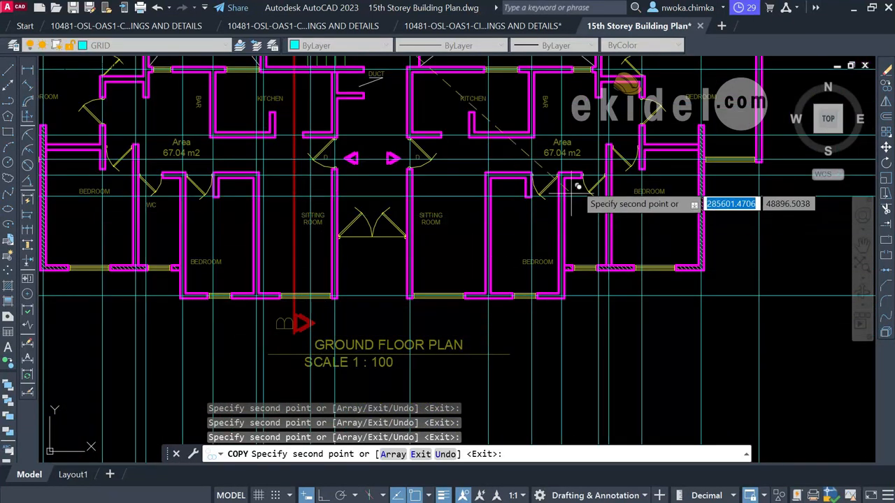
scroll(717, 131, up, 4)
scroll(482, 286, down, 5)
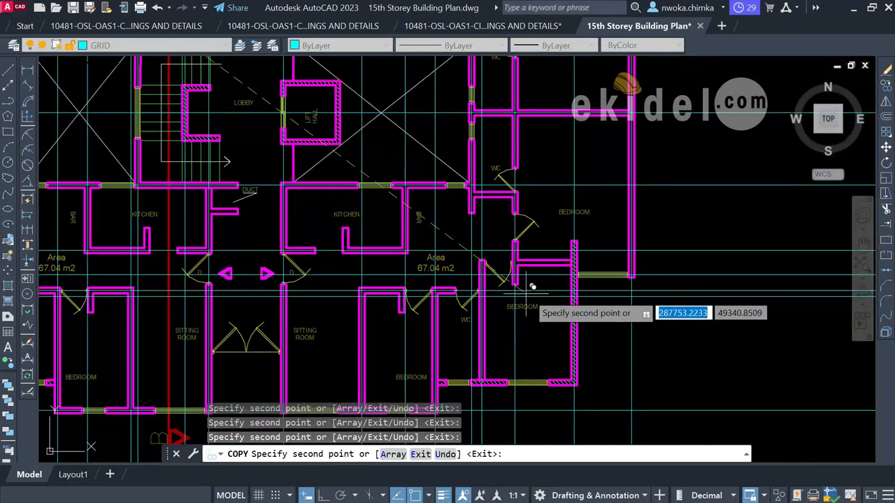
scroll(637, 268, down, 3)
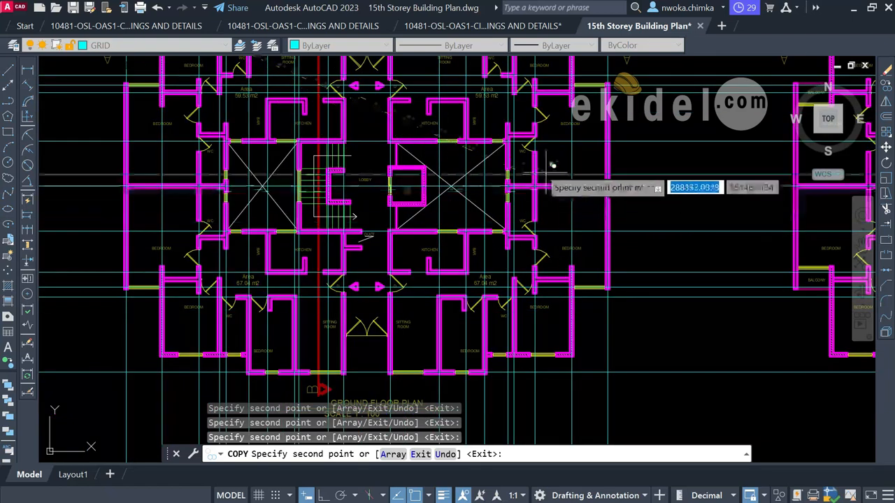
scroll(483, 70, up, 3)
scroll(405, 119, up, 6)
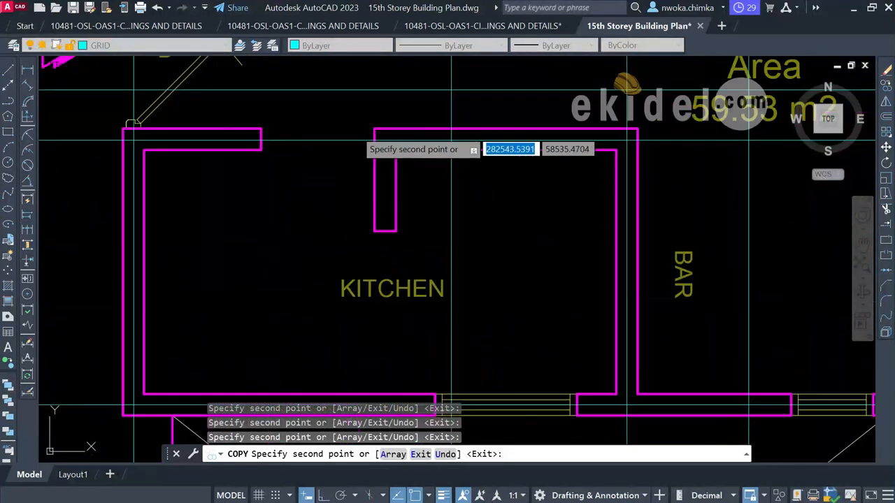
scroll(459, 270, down, 5)
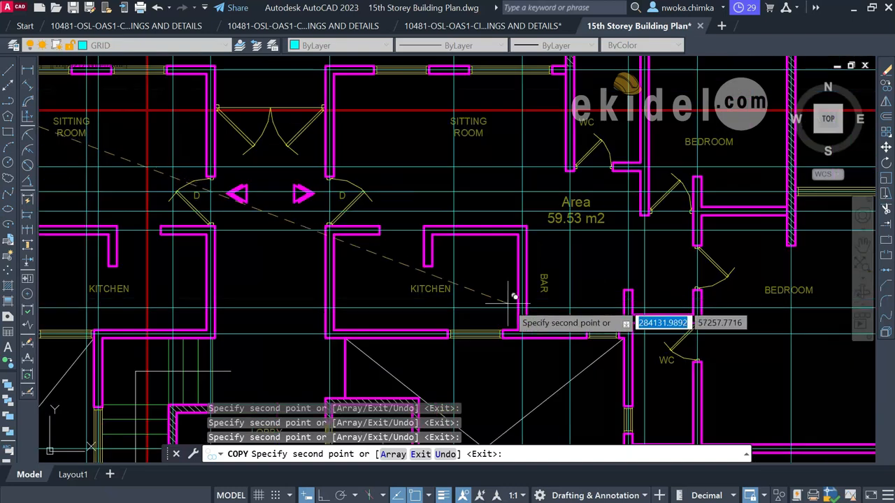
scroll(557, 212, down, 2)
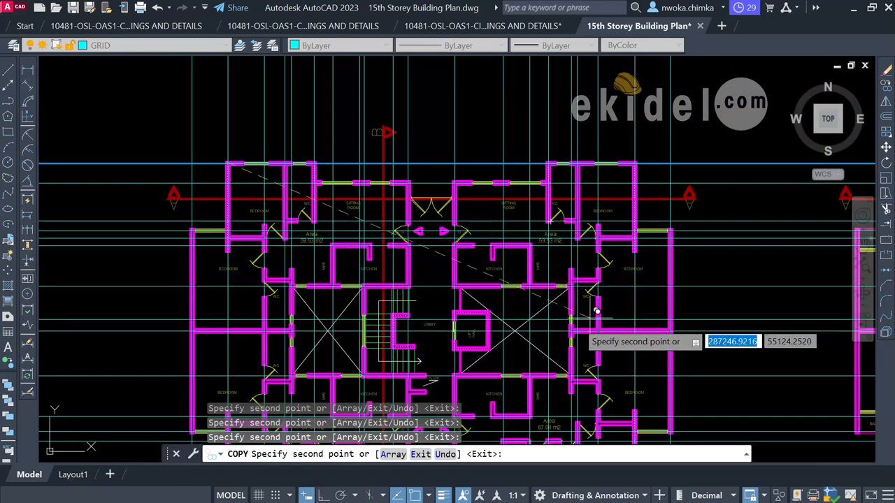
scroll(648, 281, up, 2)
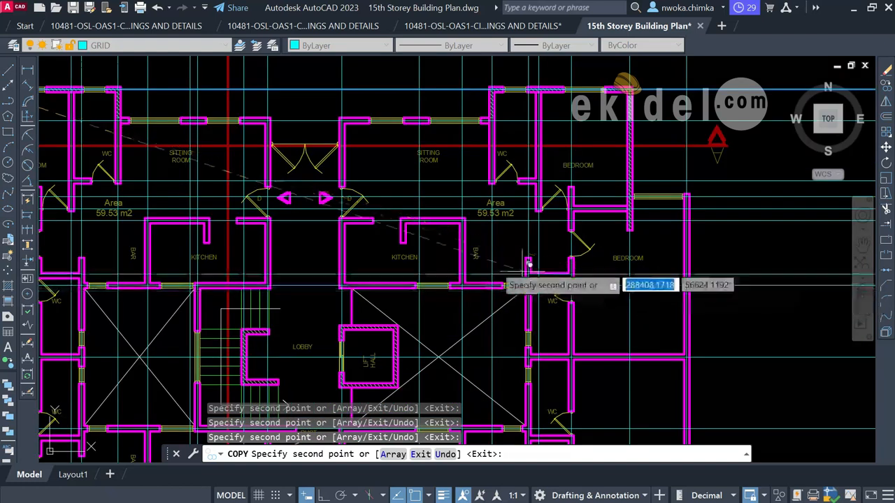
scroll(423, 217, down, 2)
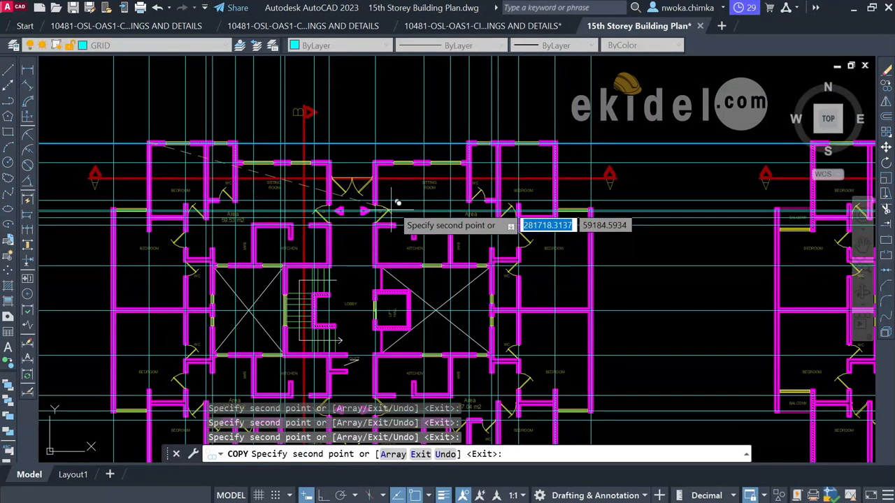
key(Escape)
- Draw a horizontal construction line through the end of the stair core's upper hatched wall beside the lobby
scroll(403, 328, up, 2)
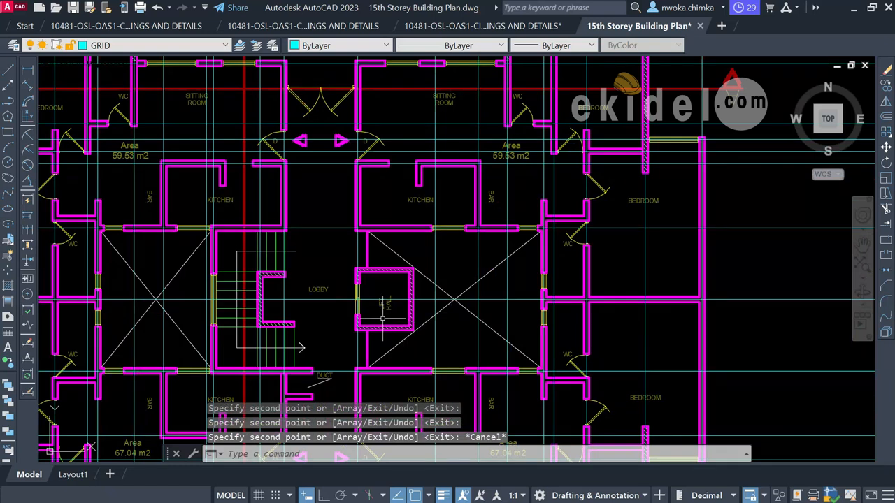
scroll(317, 290, up, 4)
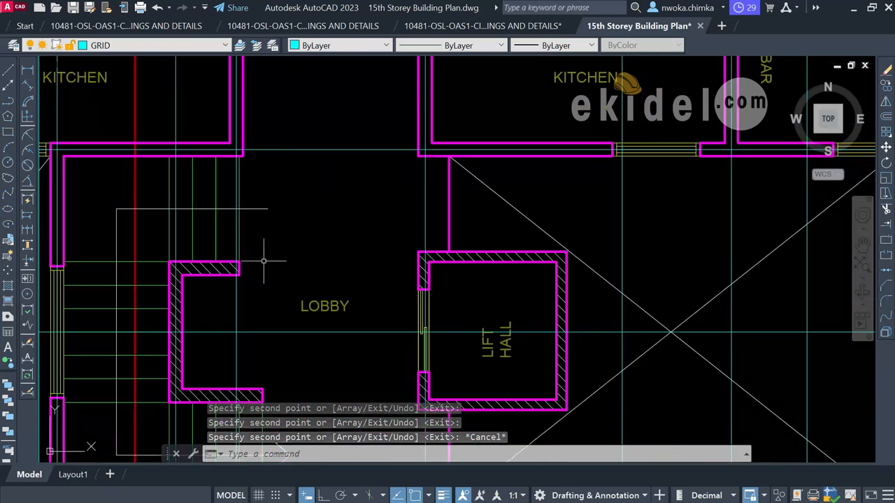
text(XL)
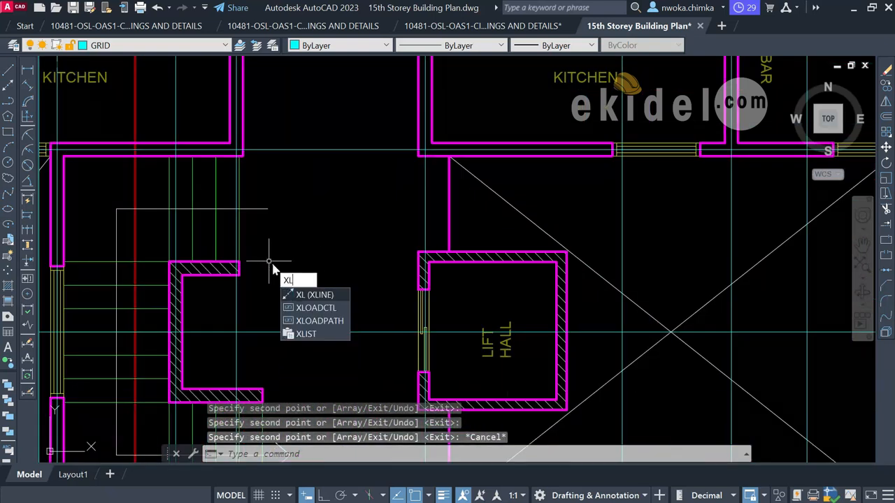
key(Return)
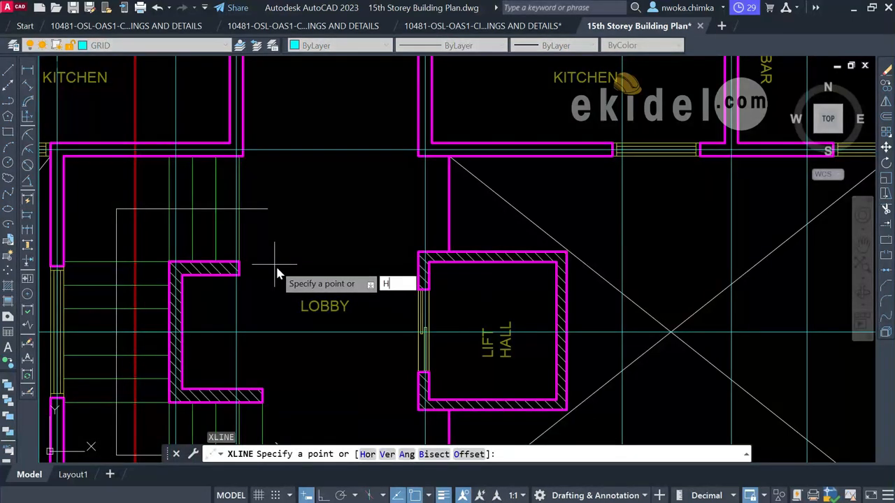
text(H)
key(Return)
scroll(234, 269, up, 6)
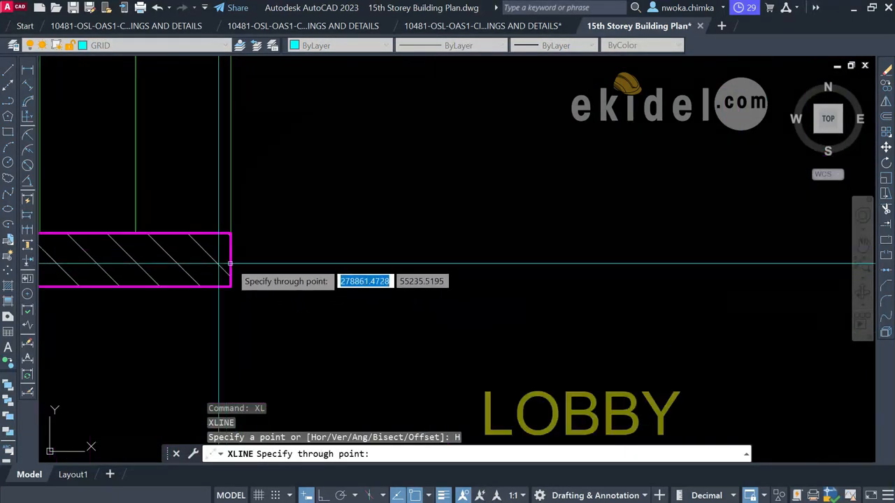
scroll(282, 241, down, 6)
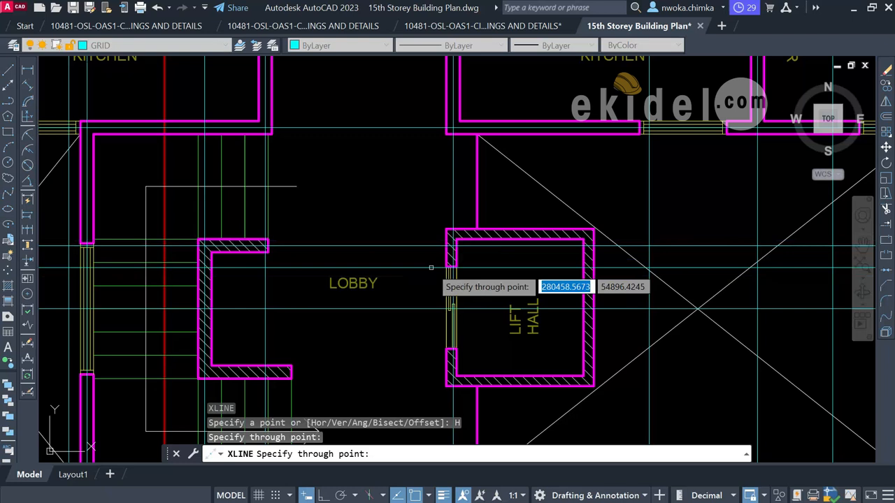
scroll(408, 215, down, 2)
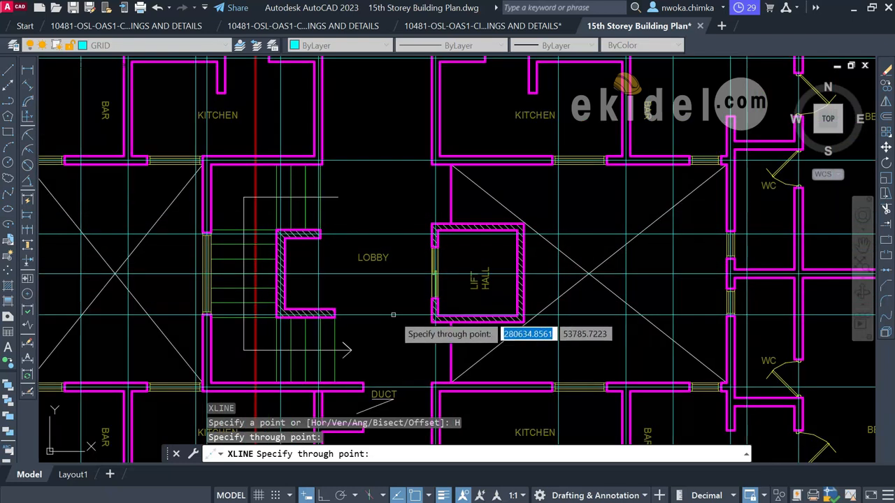
key(Escape)
- Erase the horizontal construction line running through the stair core's upper hatched wall
click(389, 235)
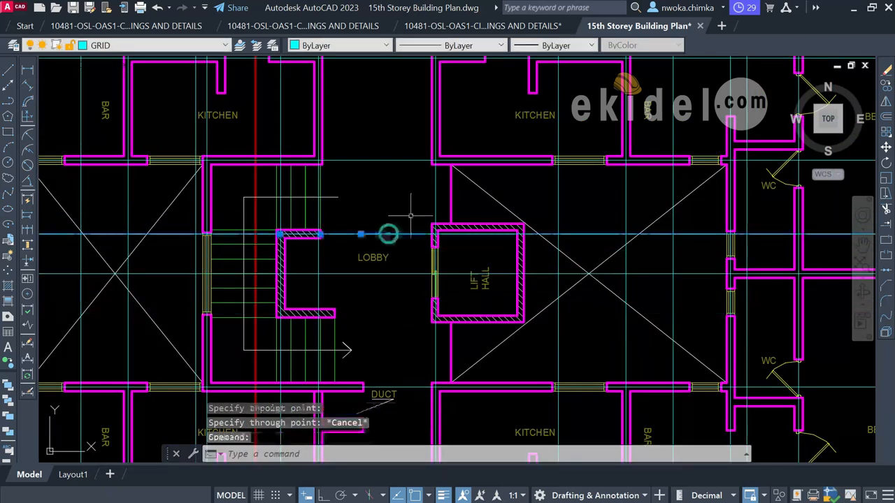
key(Return)
scroll(351, 278, down, 4)
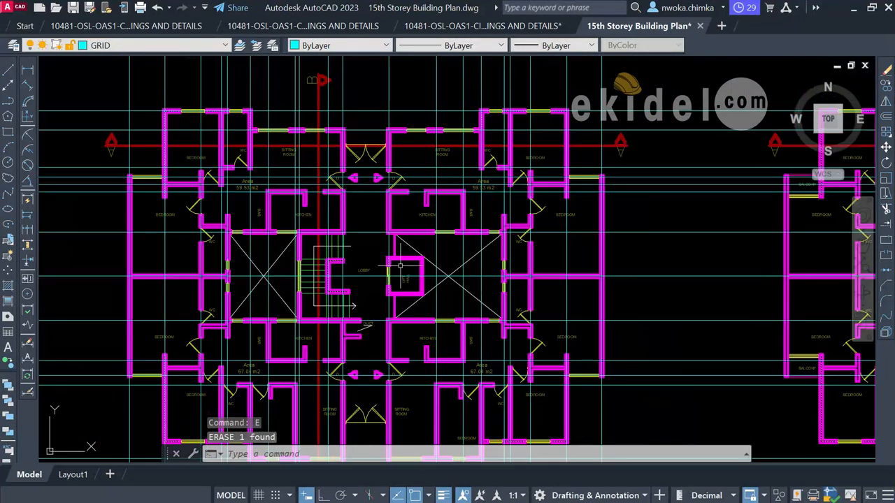
scroll(361, 198, down, 2)
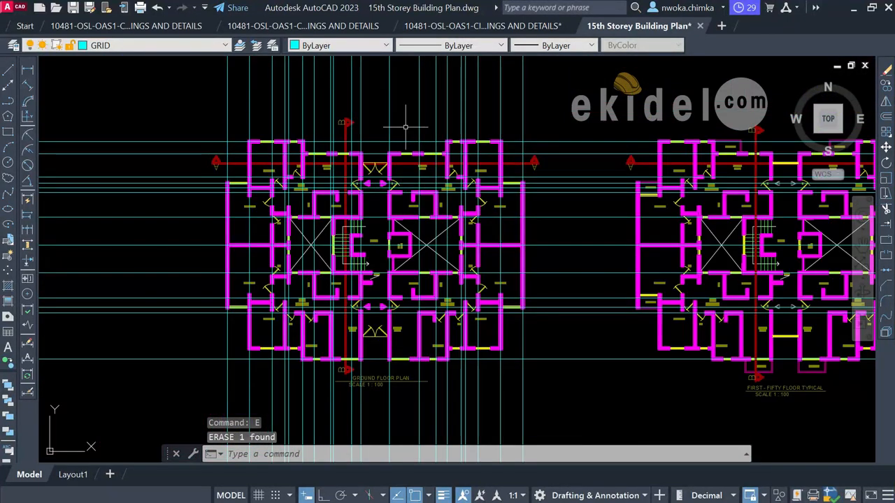
scroll(388, 353, up, 6)
scroll(417, 261, down, 6)
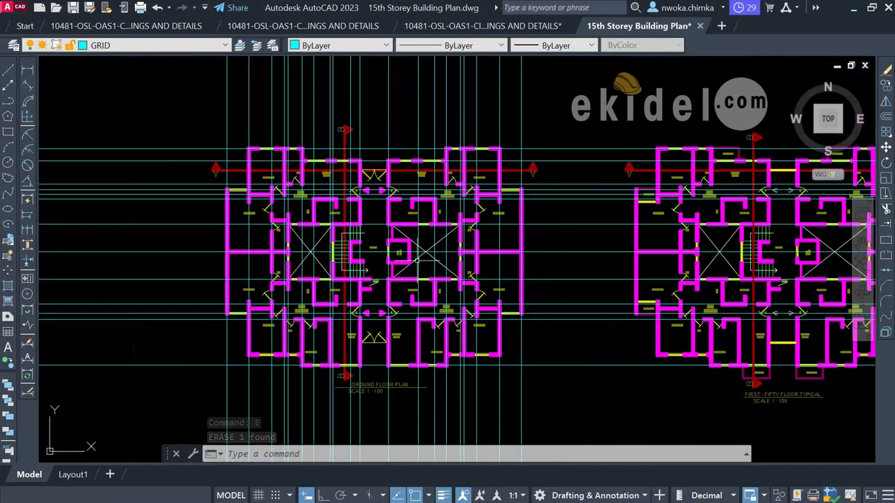
click(9, 132)
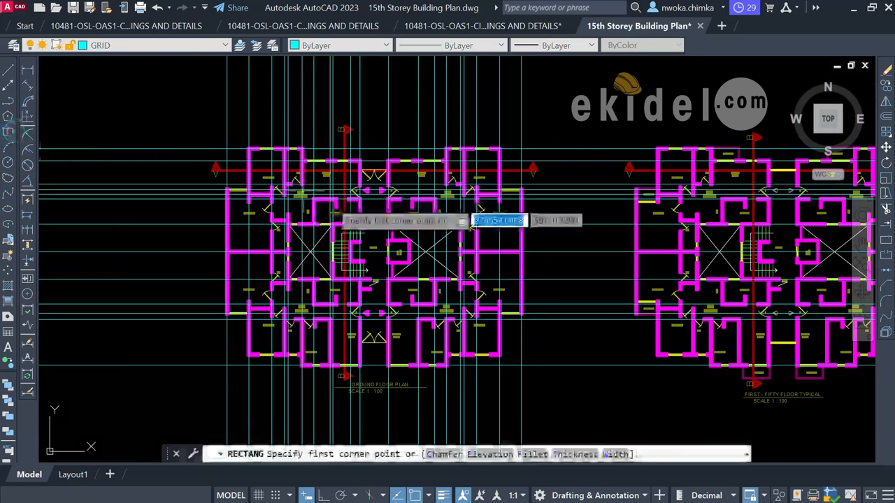
key(Escape)
scroll(519, 237, down, 3)
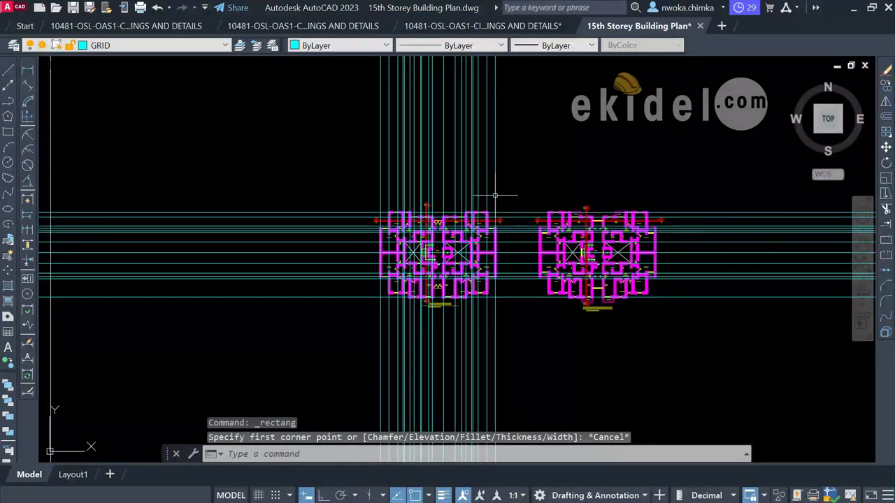
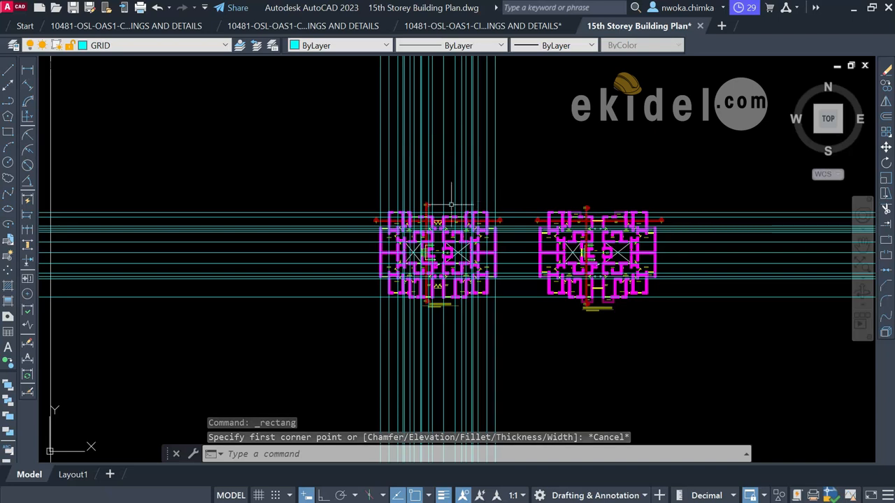
click(9, 133)
scroll(395, 217, up, 4)
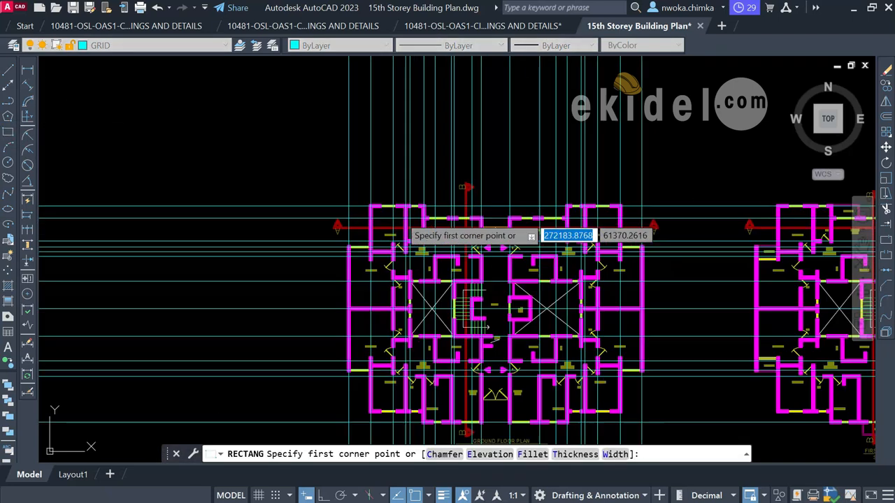
click(317, 176)
scroll(350, 200, down, 2)
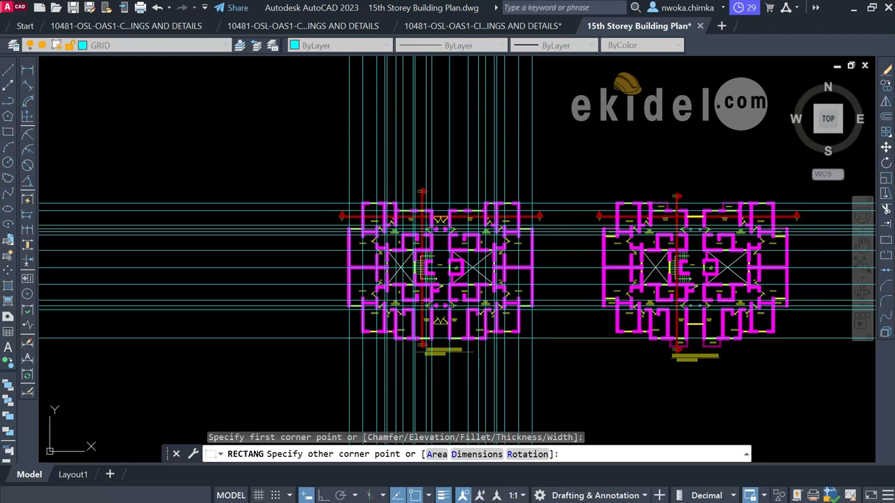
key(Escape)
scroll(350, 215, up, 2)
- Draw a rectangle around the ground floor plan, just outside its outer walls and crossing all the gridlines
key(Return)
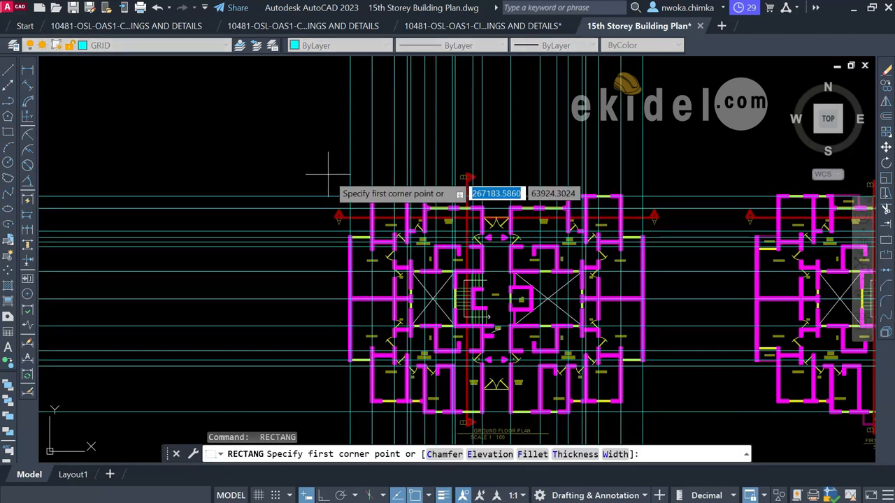
click(328, 172)
scroll(328, 176, down, 1)
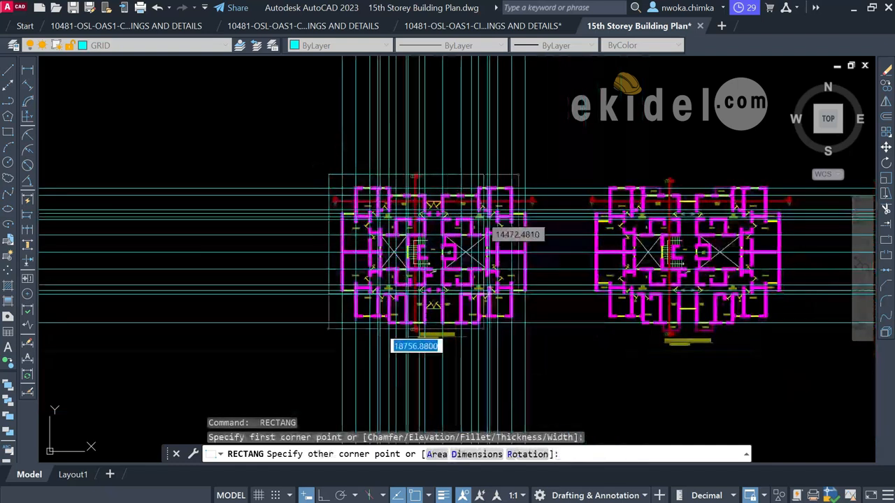
scroll(531, 369, up, 1)
scroll(533, 341, up, 2)
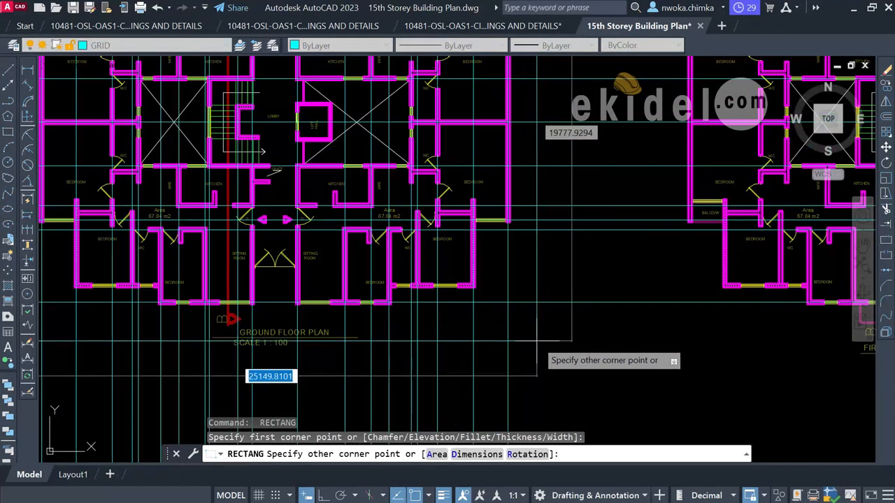
click(534, 341)
- Complete the boundary rectangle beyond the ground floor plan's lower-right corner and set its colour to Red
click(534, 341)
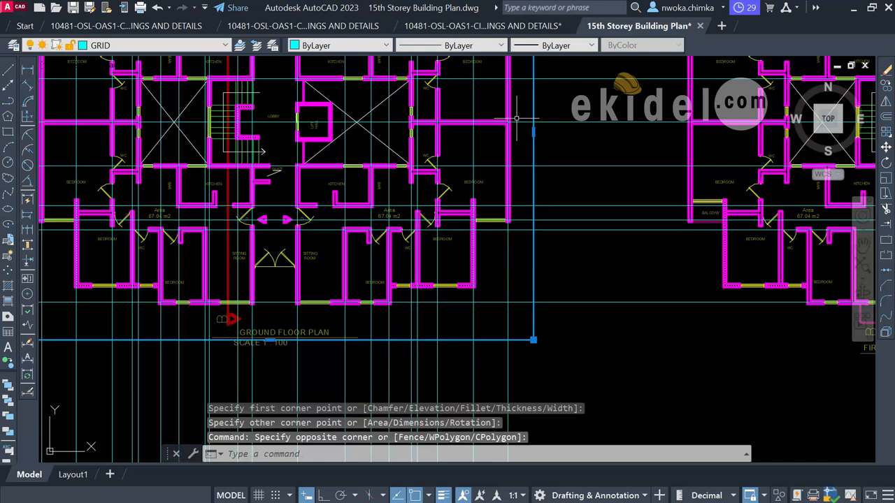
click(376, 46)
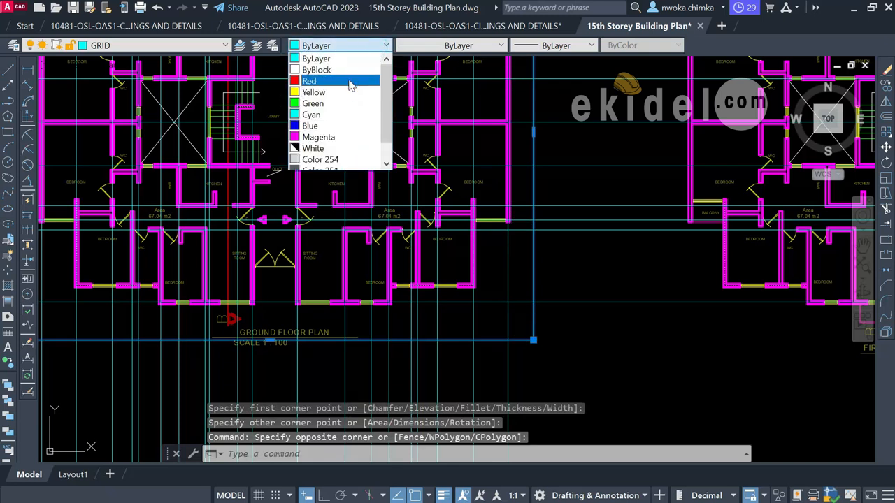
click(351, 83)
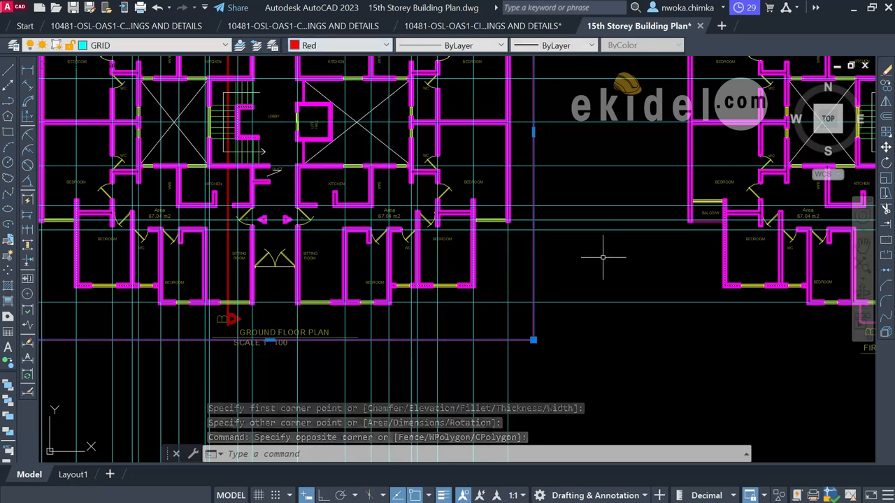
key(Escape)
- Trim the gridlines extending beyond the left and upper edges of the boundary rectangle, using the rectangle as cutting edge
click(535, 255)
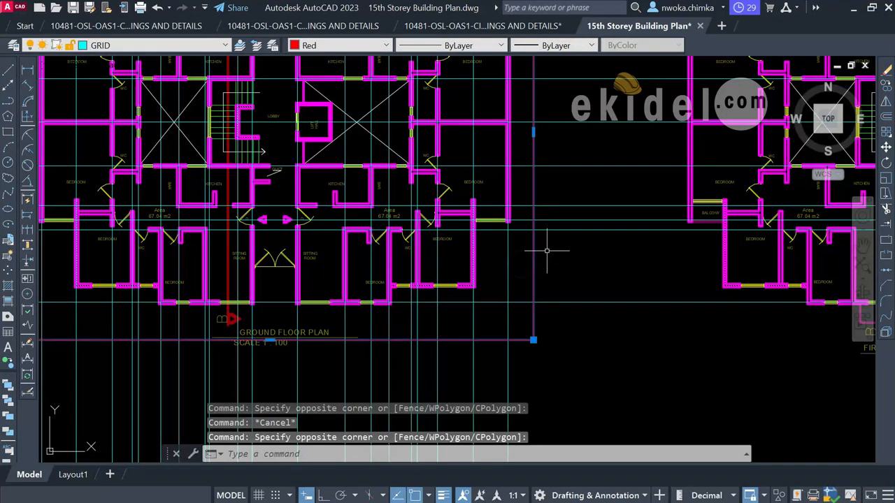
key(Return)
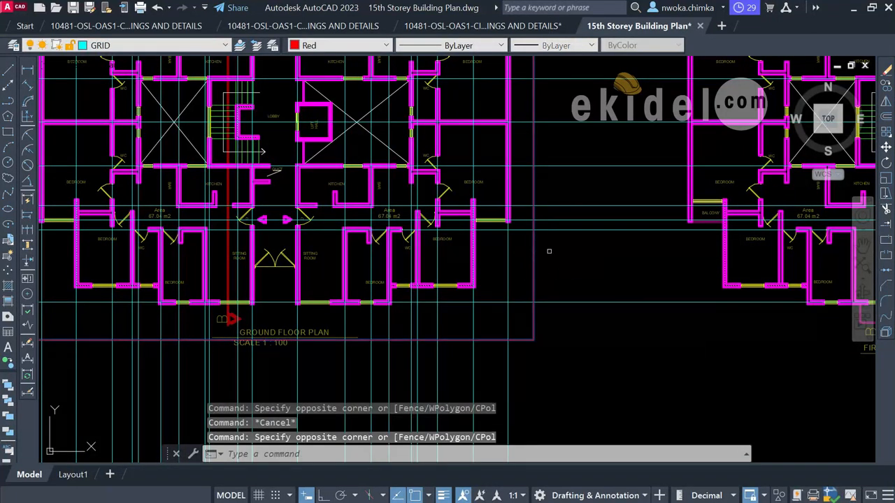
scroll(545, 266, down, 5)
click(278, 125)
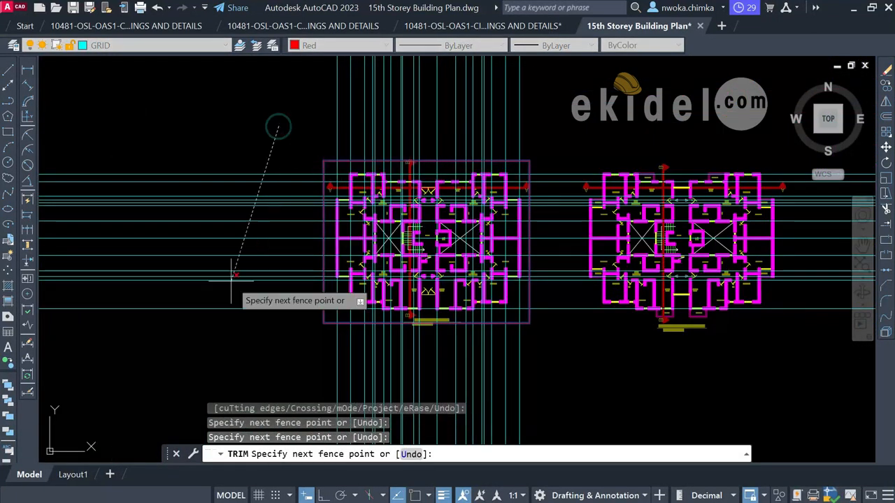
click(217, 345)
click(525, 119)
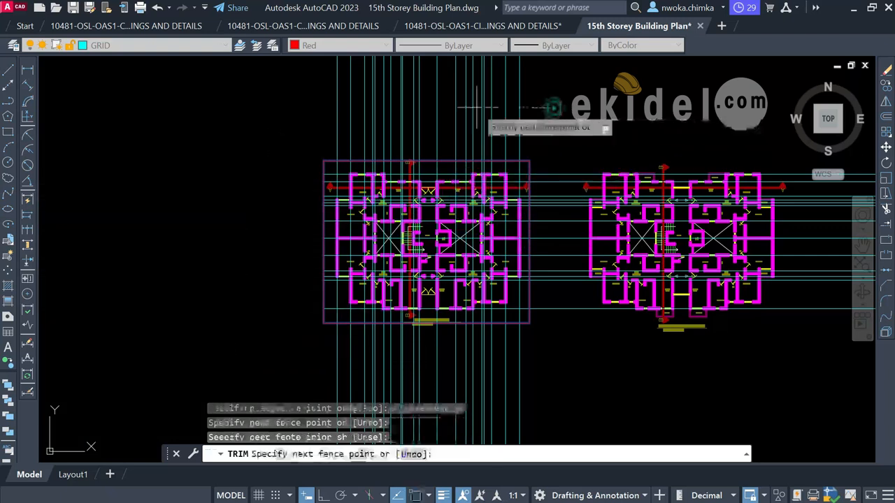
click(320, 95)
- Trim the gridlines extending beyond the lower and right edges of the boundary rectangle, and end the trimming
click(524, 360)
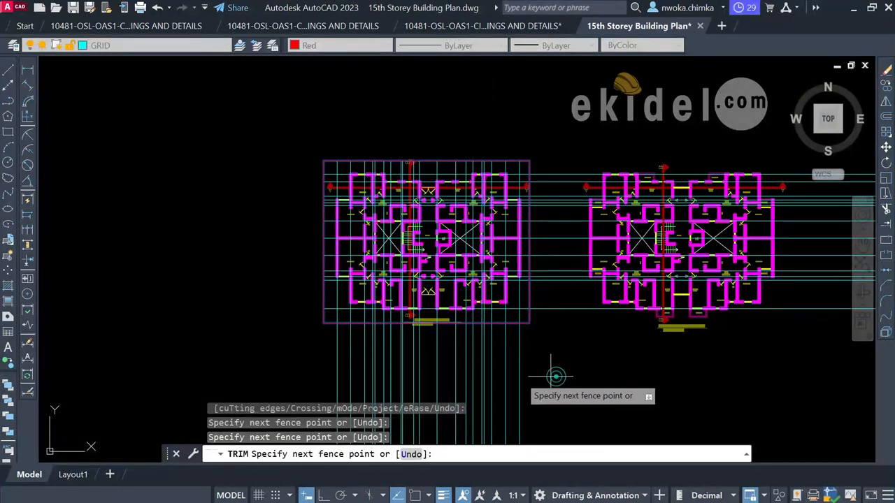
click(290, 381)
click(561, 155)
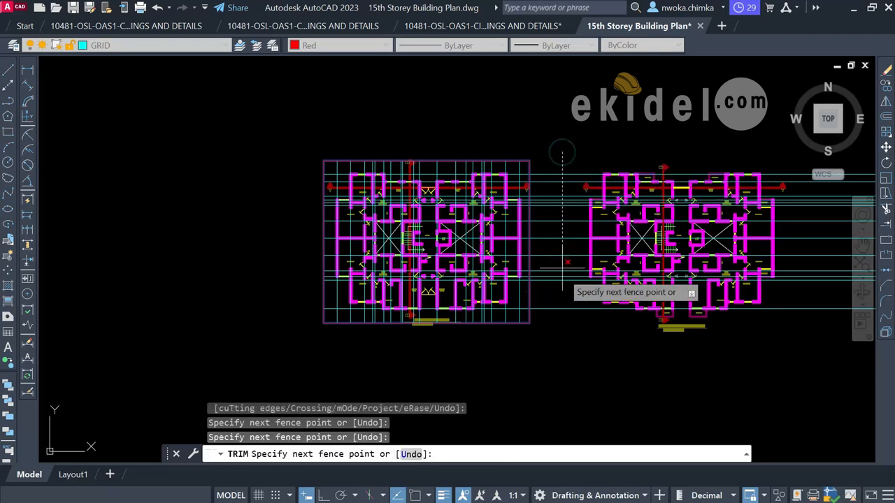
click(564, 335)
key(Return)
key(Escape)
- Erase the red boundary rectangle around the ground floor plan
scroll(507, 165, up, 4)
scroll(508, 165, up, 2)
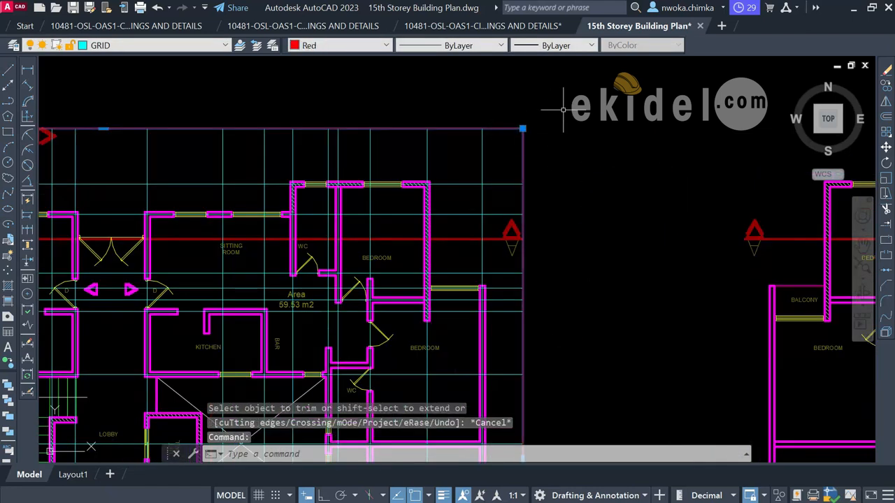
text(e)
key(Return)
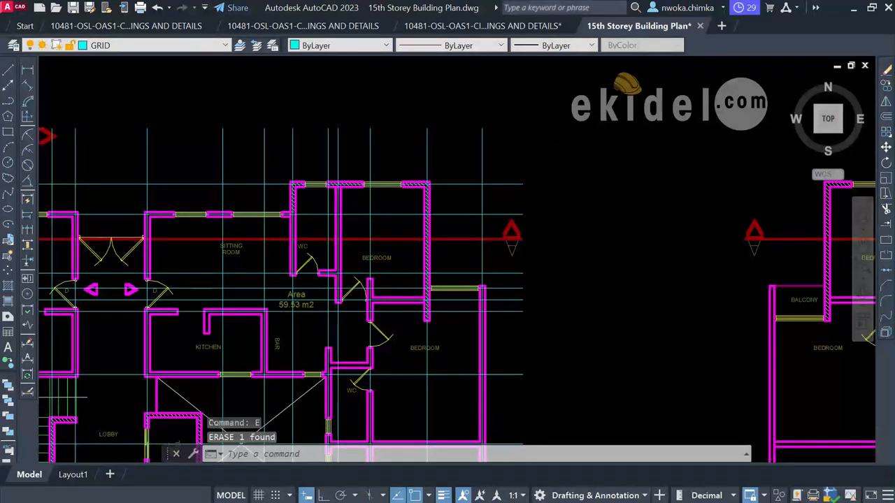
- Examine the trimmed gridlines across the ground floor plan, from the upper bedrooms to the lobby and lift hall
scroll(552, 174, down, 2)
middle_drag(303, 195, 417, 160)
scroll(198, 129, up, 2)
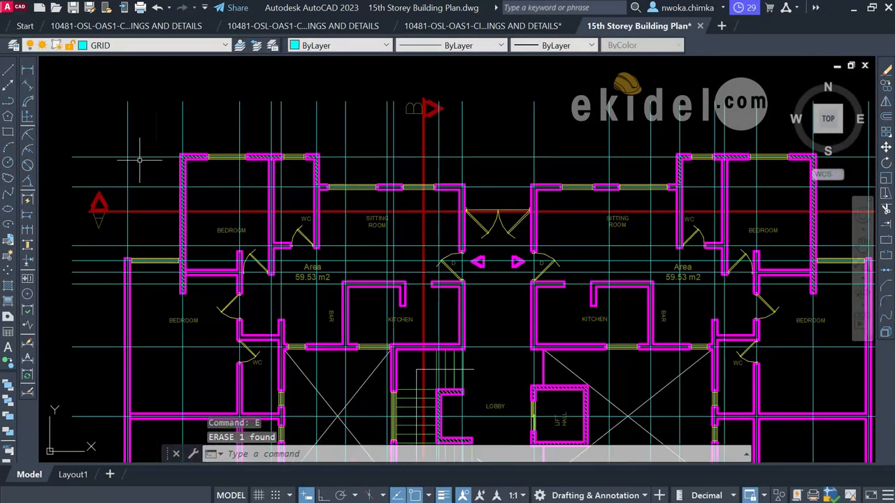
scroll(178, 151, down, 2)
mouse_move(408, 217)
middle_down()
mouse_move(410, 169)
mouse_move(422, 146)
middle_up()
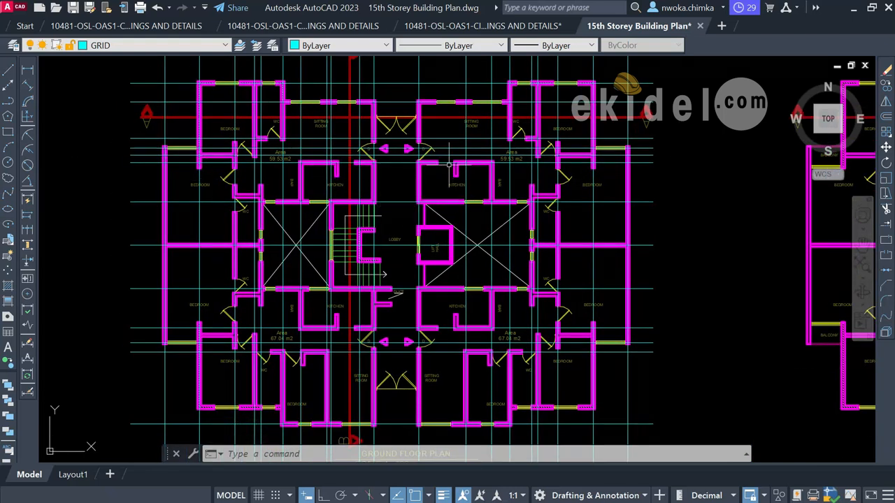
middle_drag(449, 165, 448, 204)
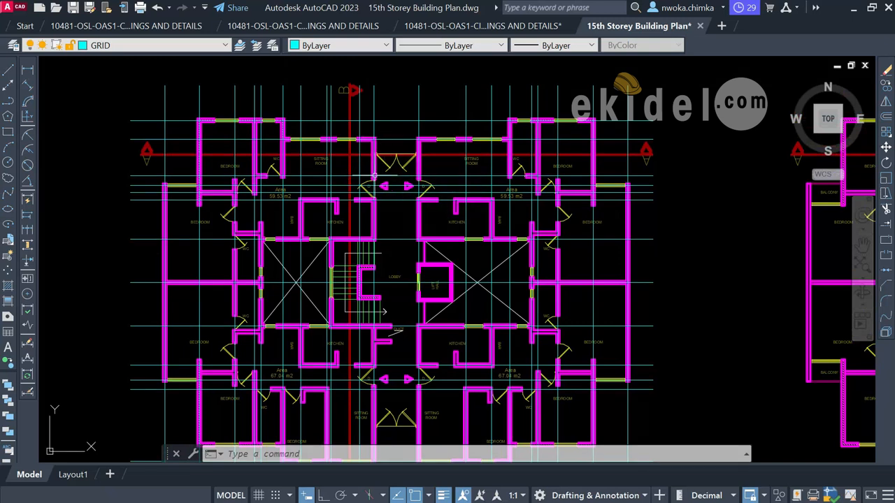
middle_drag(375, 175, 358, 191)
middle_drag(456, 230, 434, 184)
scroll(437, 238, up, 2)
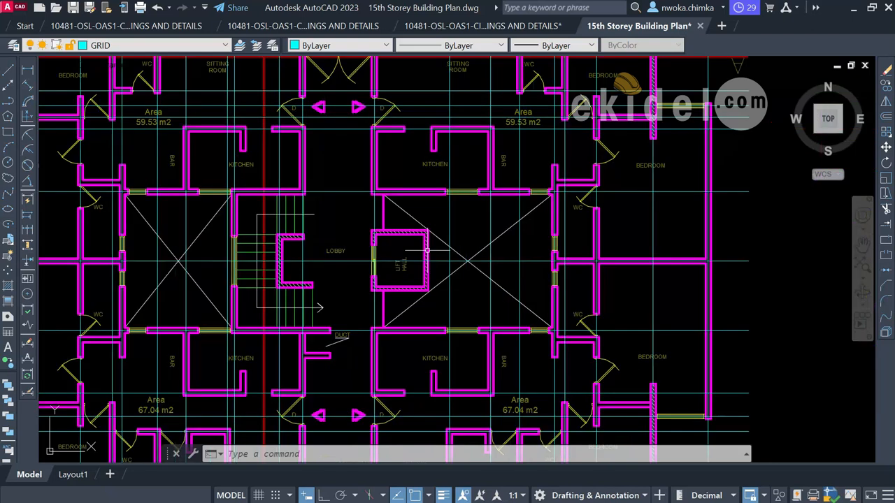
- Draw a short vertical helper line across the thickness of the lift hall's upper hatched wall
scroll(391, 230, up, 4)
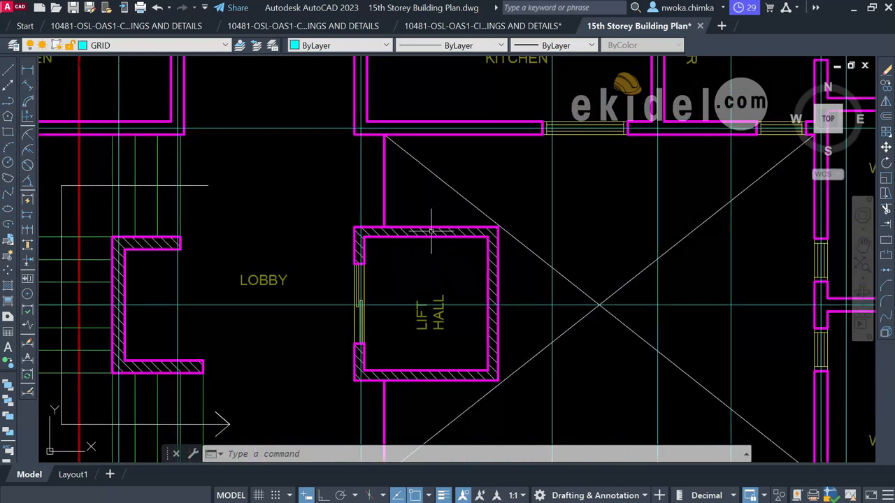
scroll(471, 231, up, 2)
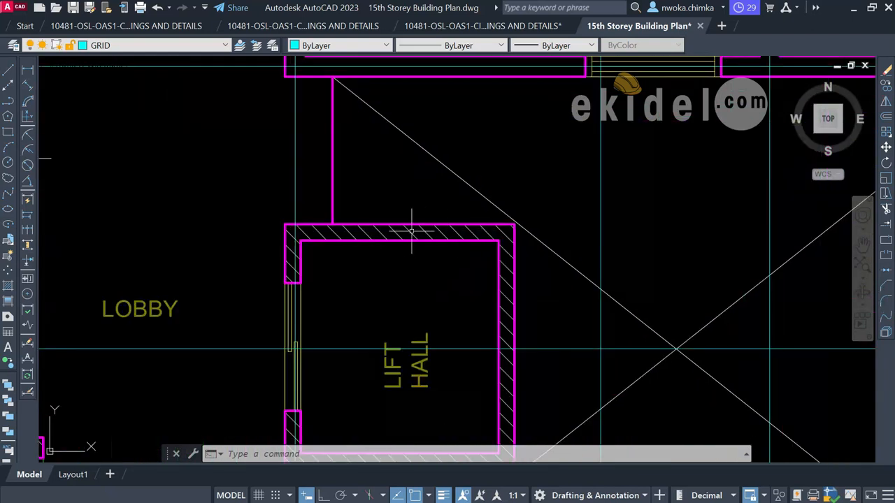
mouse_move(440, 228)
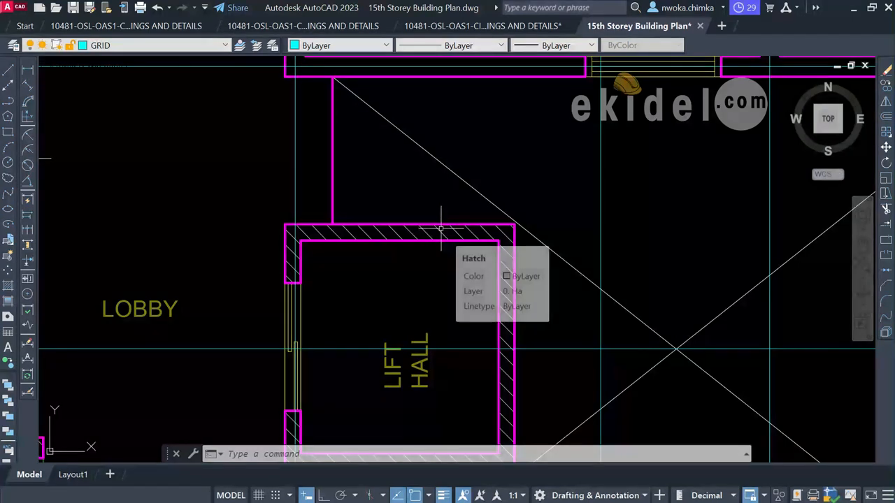
text(l)
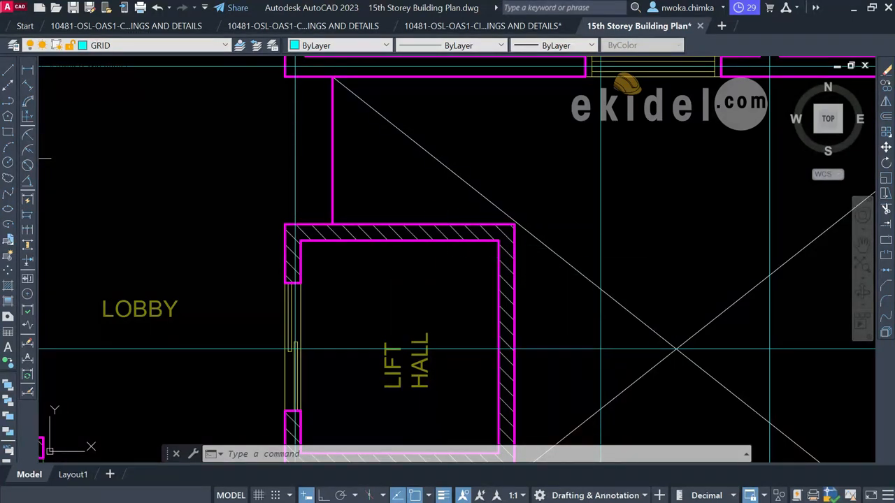
key(Return)
scroll(442, 224, up, 3)
scroll(443, 218, up, 2)
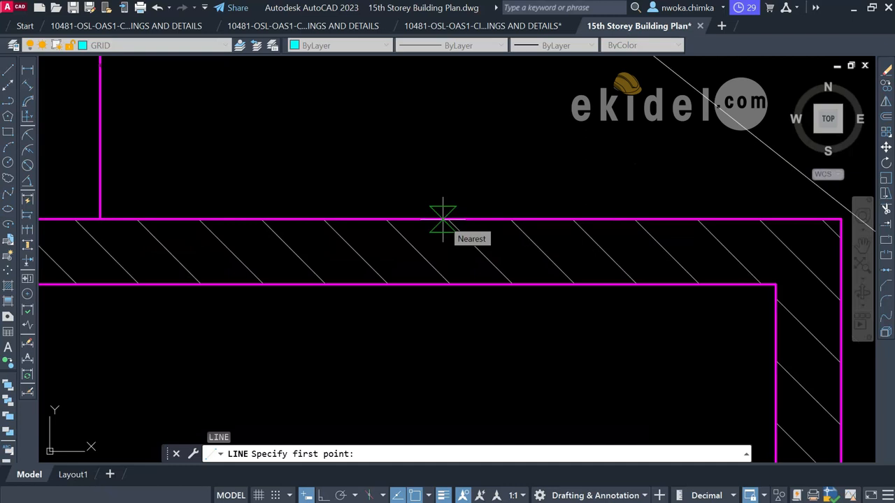
click(422, 219)
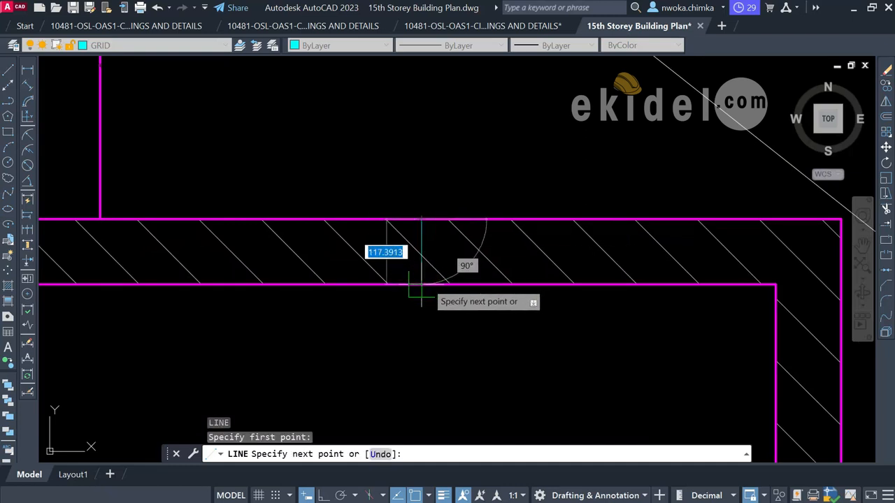
click(422, 284)
key(Escape)
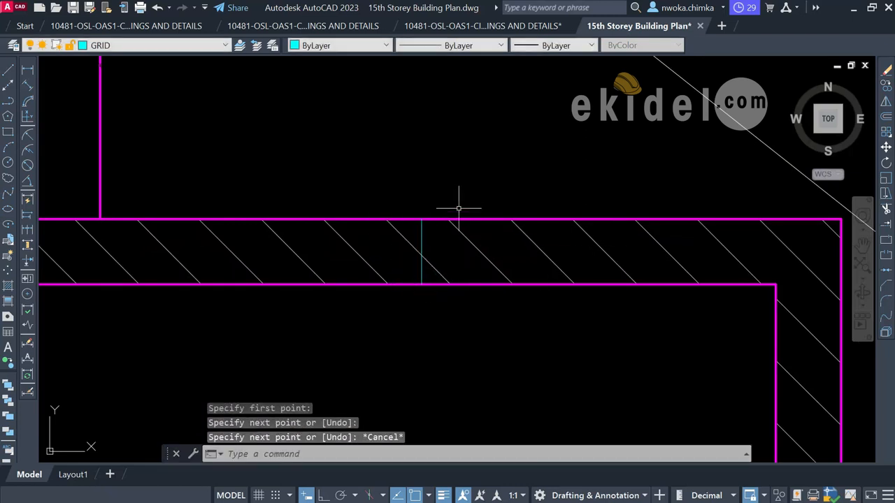
- Draw a horizontal construction line through the midpoint of the helper line in the lift hall's upper wall
text(xl)
key(Return)
text(h)
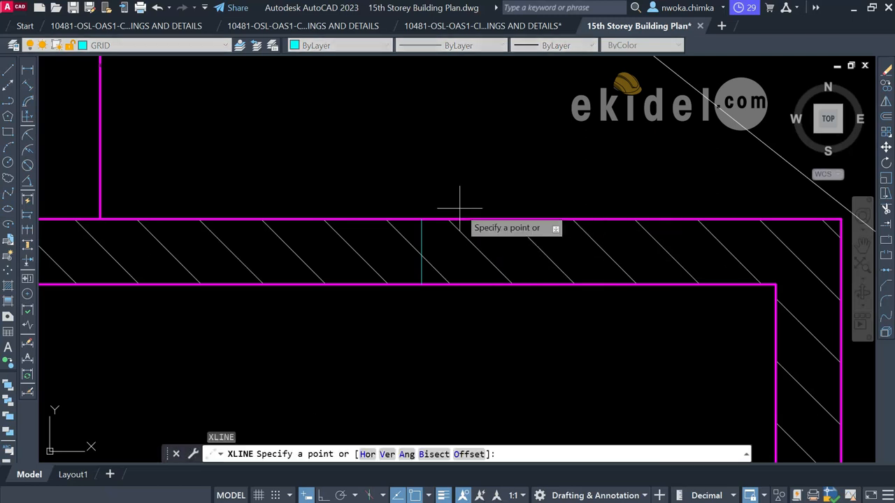
key(Return)
scroll(431, 247, up, 4)
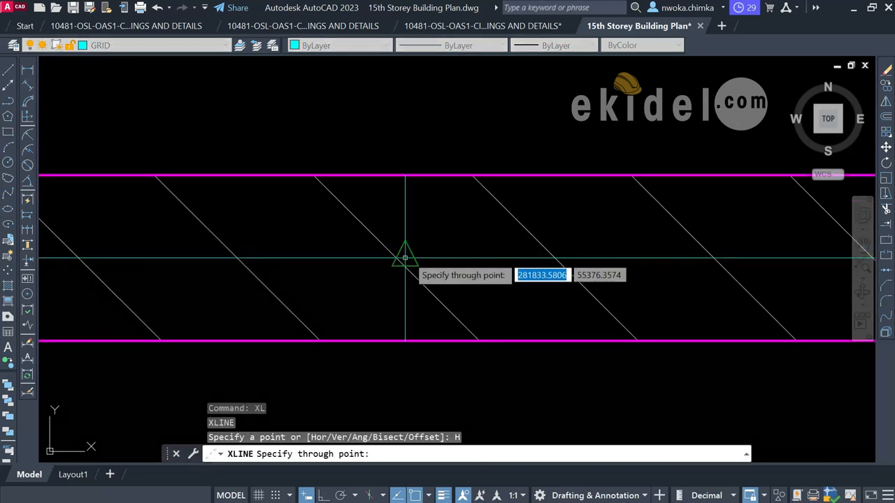
click(405, 258)
key(Escape)
- Erase the short vertical helper line in the lift hall's upper wall
click(436, 200)
click(393, 210)
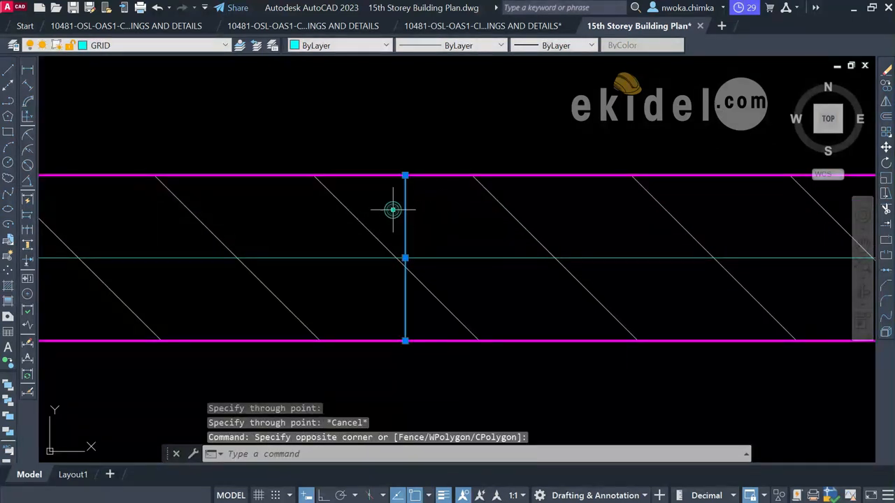
text(e)
key(Return)
- Break the lift hall's upper gridline within the lobby and erase its portion running towards the stair core
scroll(436, 174, down, 10)
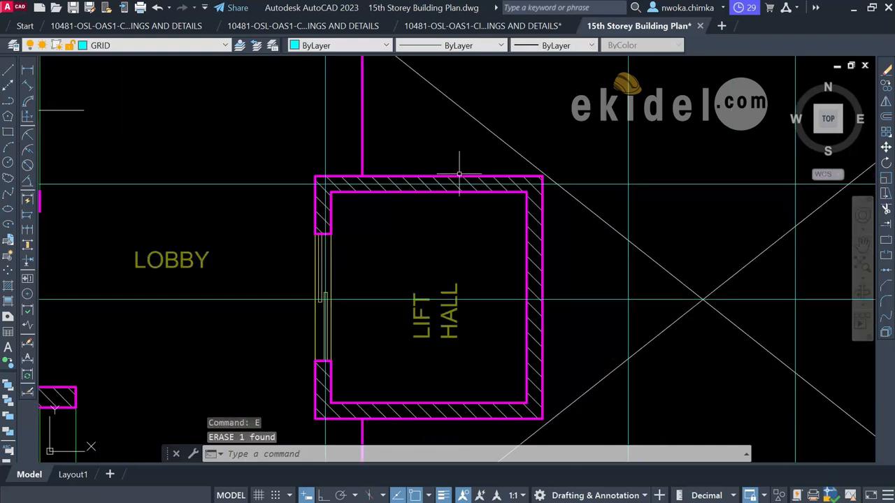
scroll(279, 190, down, 4)
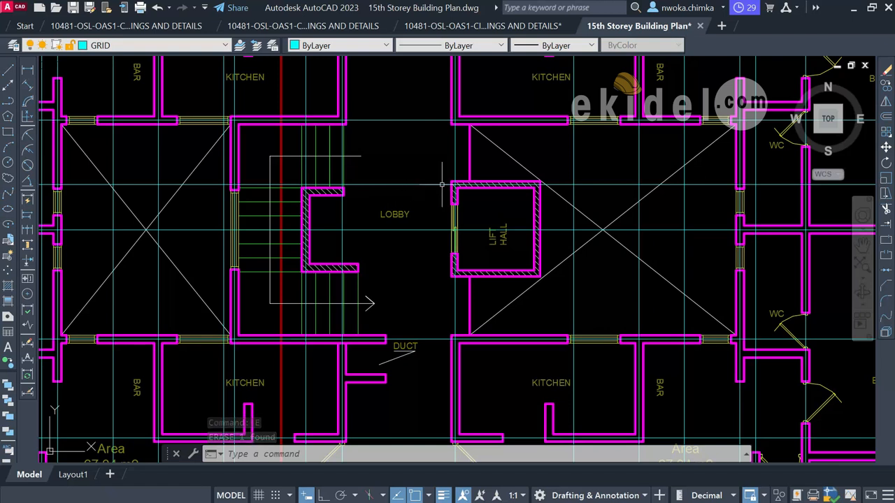
scroll(442, 184, up, 2)
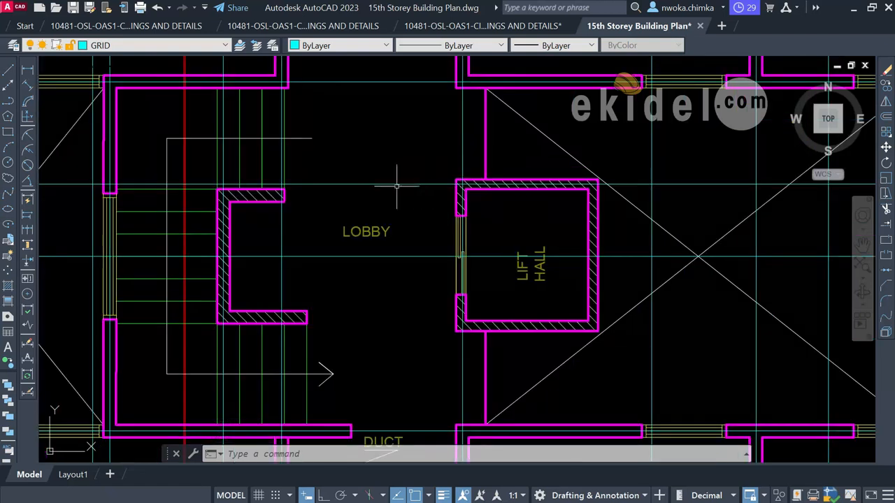
scroll(396, 186, down, 2)
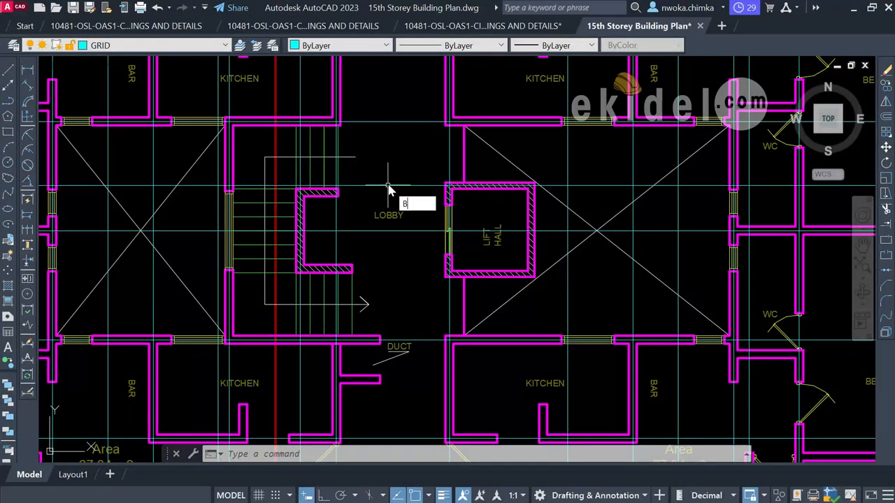
text(R)
key(Return)
scroll(384, 184, up, 4)
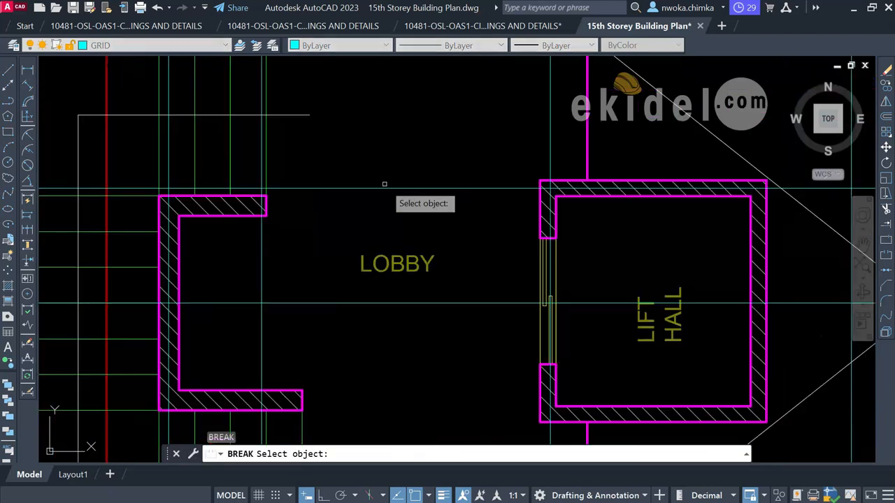
click(393, 188)
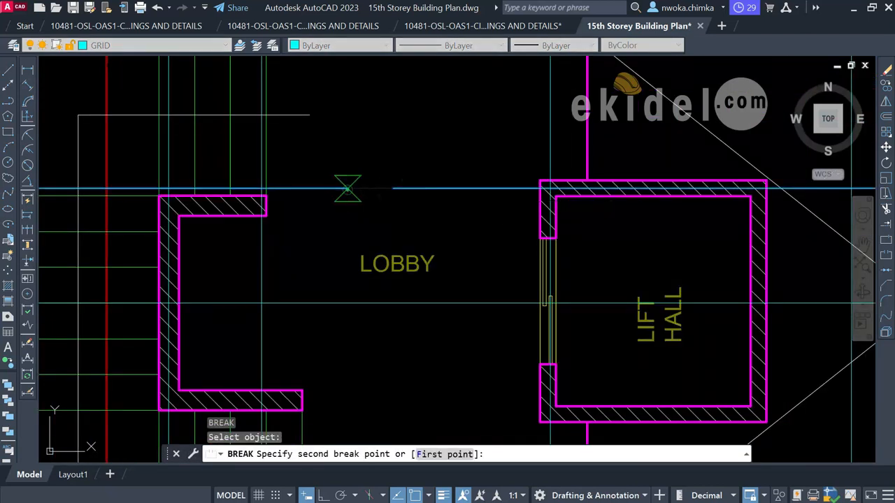
click(350, 189)
text(E)
key(Return)
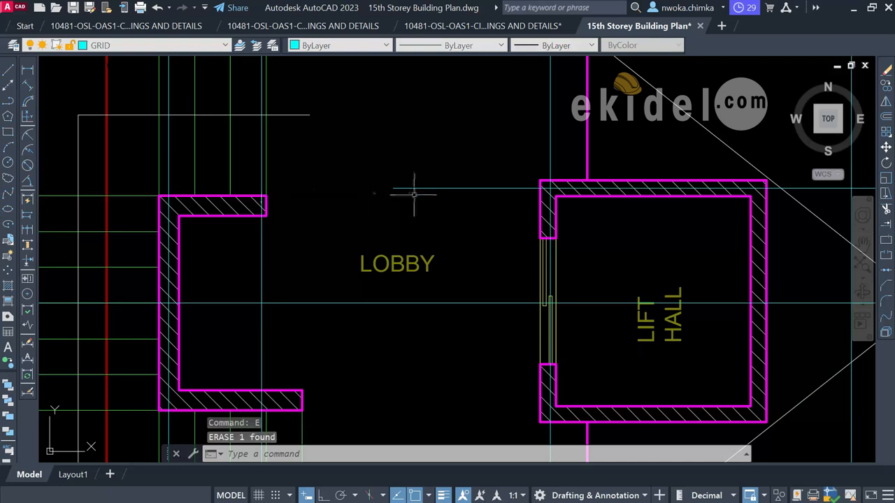
- Break the lift hall's upper gridline just beyond the right wall and erase its portion running away to the right
scroll(413, 189, down, 2)
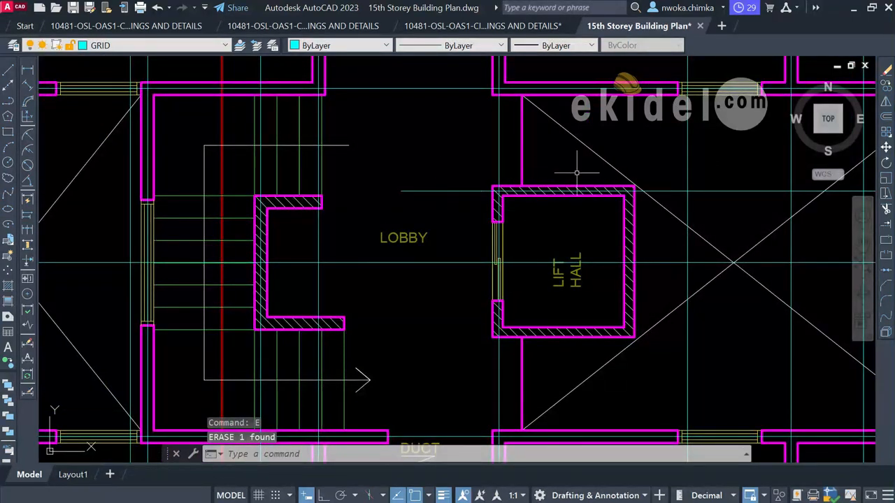
scroll(329, 234, down, 3)
scroll(546, 194, up, 5)
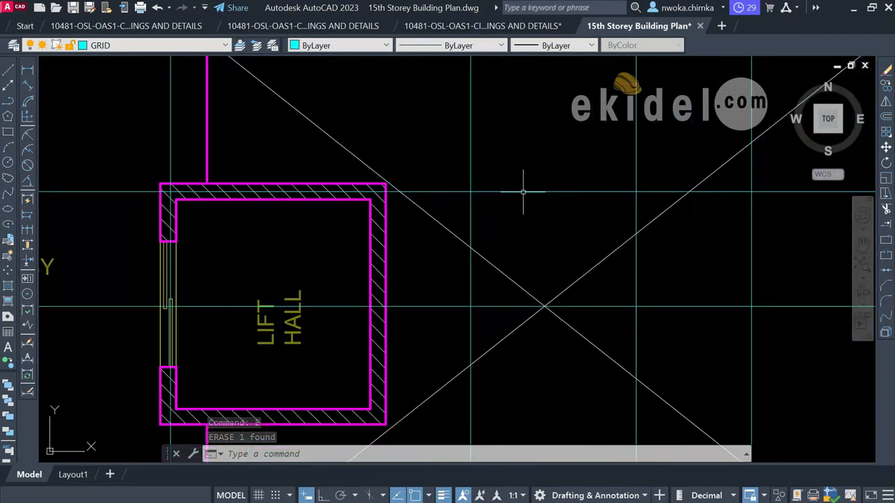
text(BR)
key(Return)
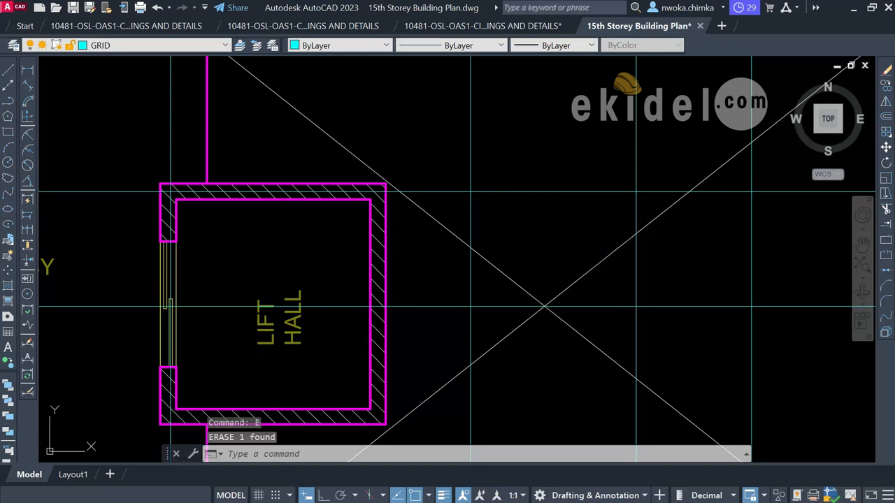
scroll(379, 223, down, 5)
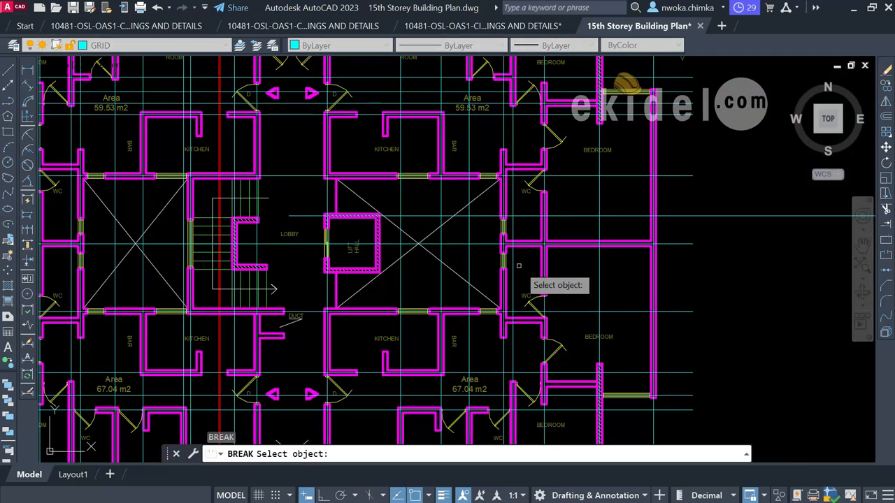
scroll(410, 231, up, 6)
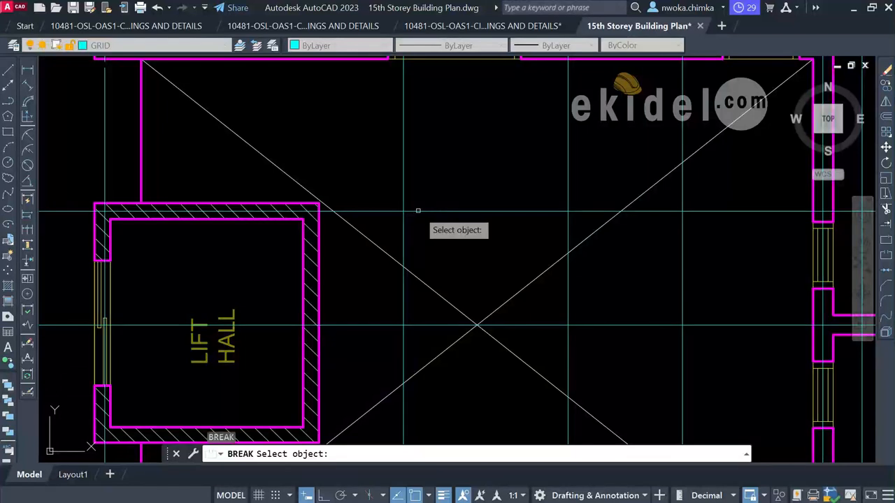
click(418, 210)
click(492, 211)
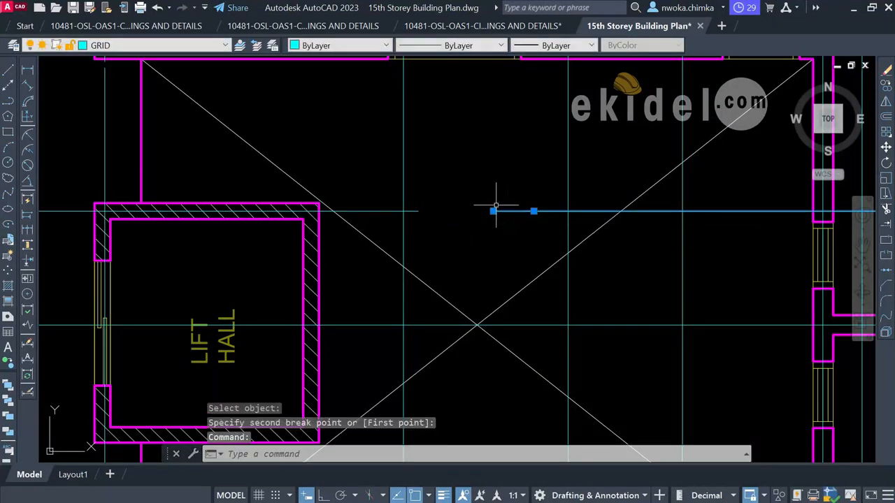
text(E)
key(Return)
- Copy the lift hall's upper gridline onto the lower hatched wall, from the upper wall's outer right corner to the lower wall's inner right corner
scroll(490, 203, down, 5)
scroll(480, 195, up, 5)
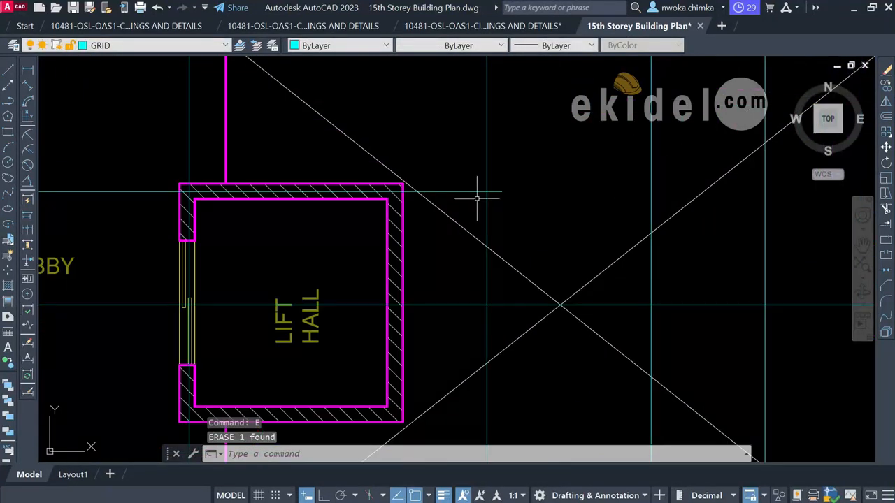
click(475, 191)
text(CO)
key(Return)
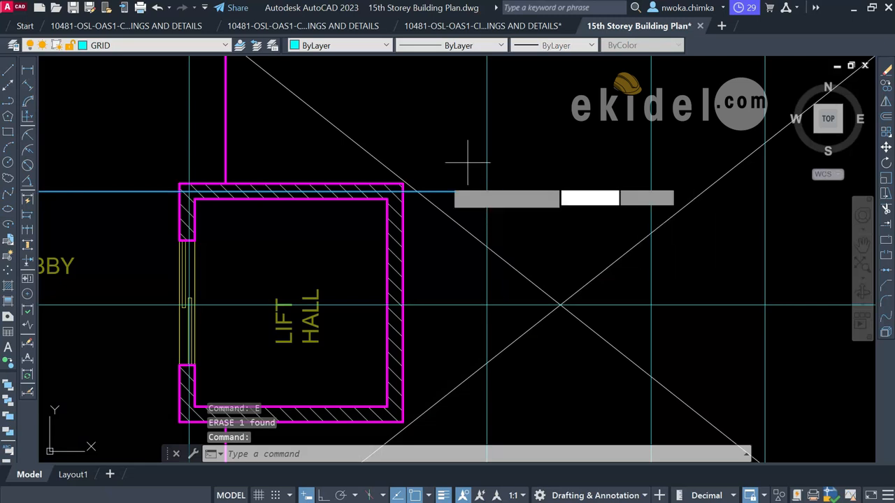
scroll(419, 183, up, 6)
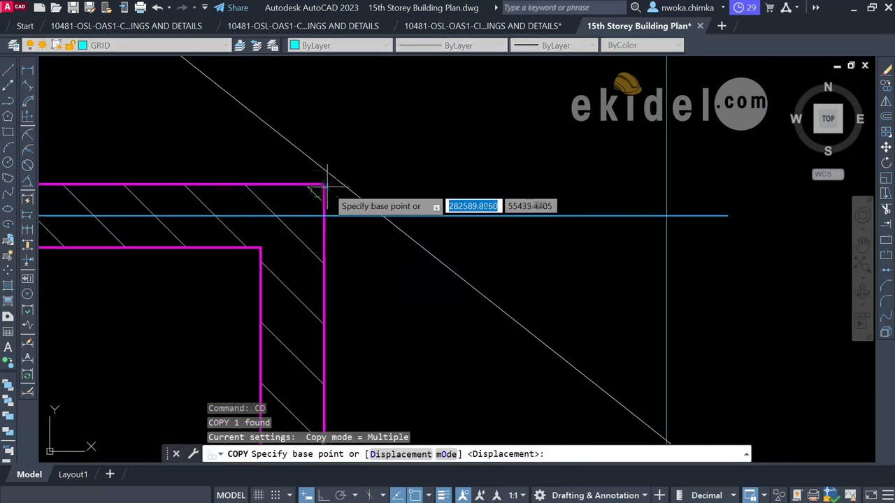
click(323, 183)
scroll(405, 105, down, 7)
scroll(388, 259, up, 5)
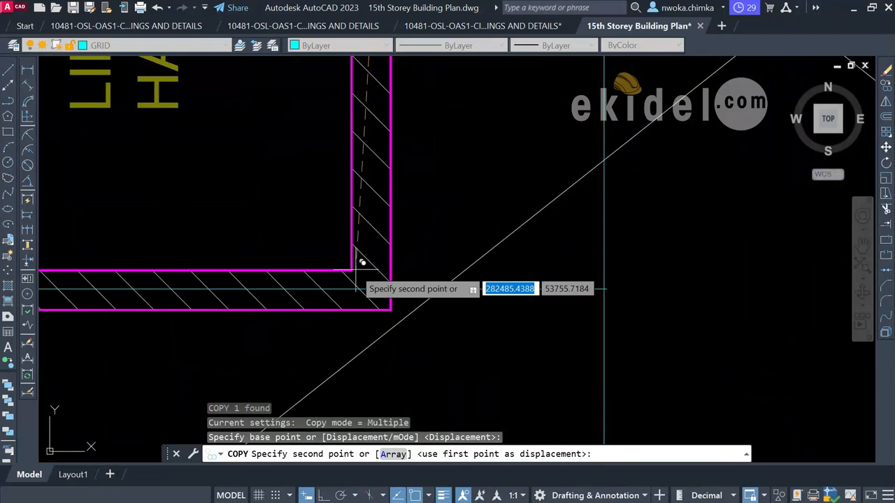
click(355, 267)
scroll(455, 210, down, 4)
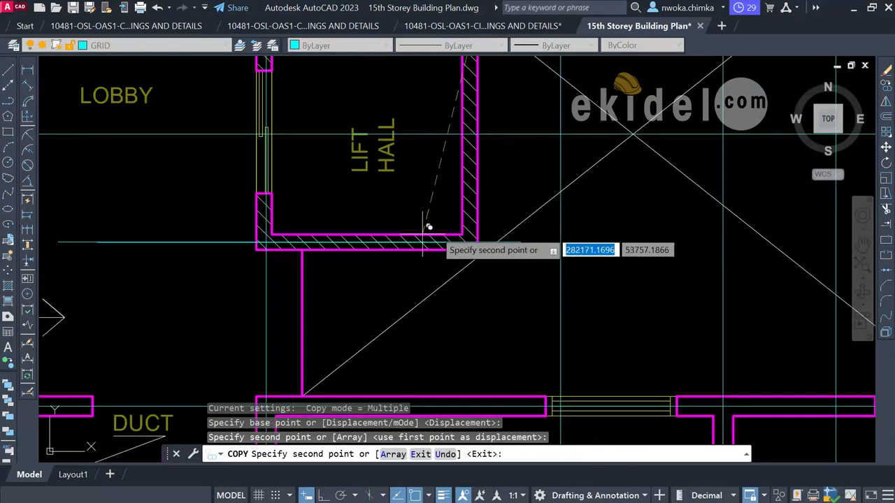
key(Escape)
scroll(490, 259, up, 5)
scroll(536, 212, down, 4)
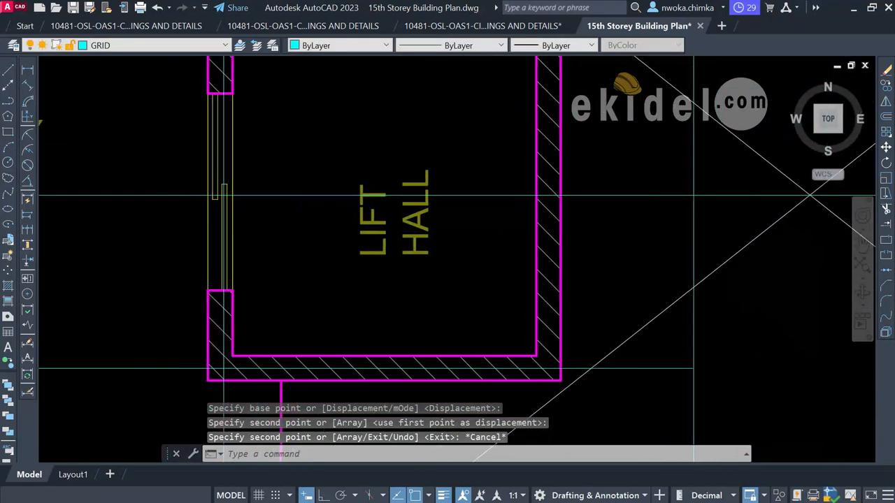
scroll(522, 175, up, 2)
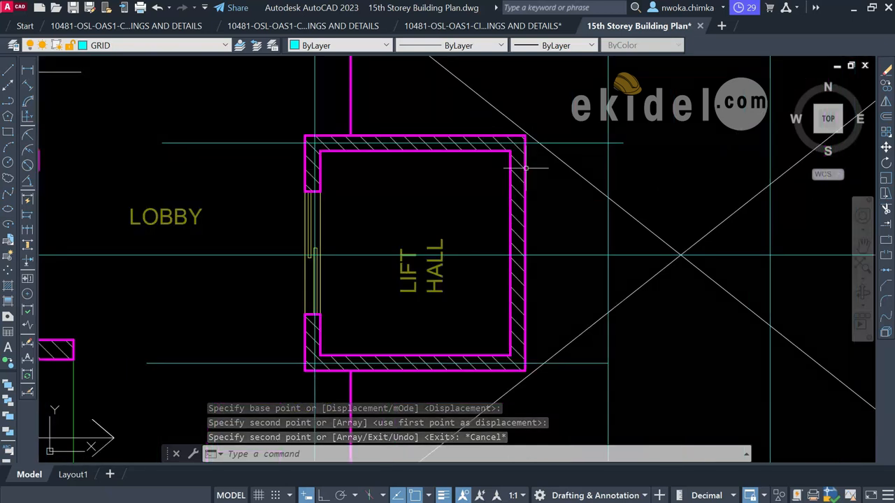
- Draw a short horizontal helper line across the thickness of the lift hall's right hatched wall
text(l)
key(Return)
scroll(504, 192, up, 4)
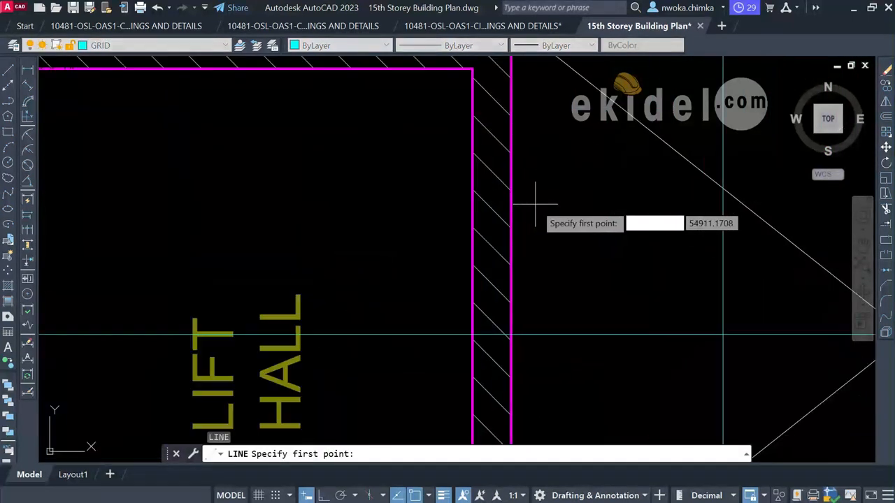
click(386, 135)
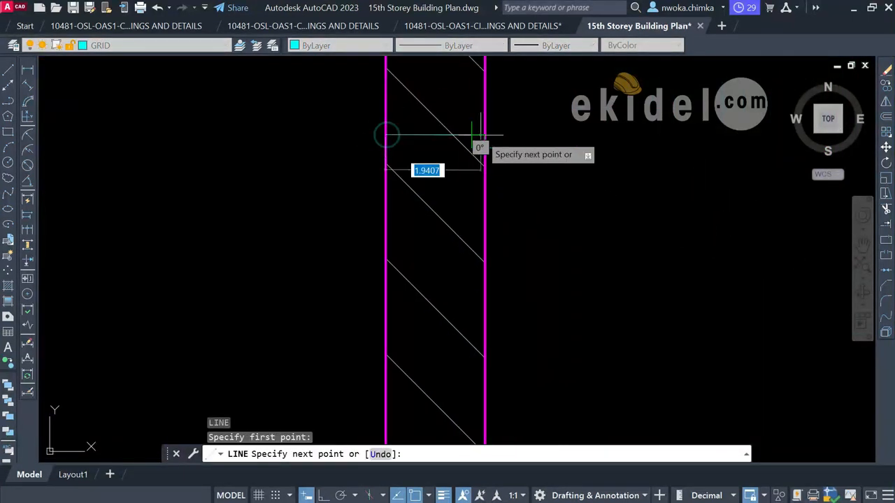
click(484, 134)
key(Escape)
- Draw a vertical construction line through the midpoint of the helper line in the lift hall's right wall
text(XL)
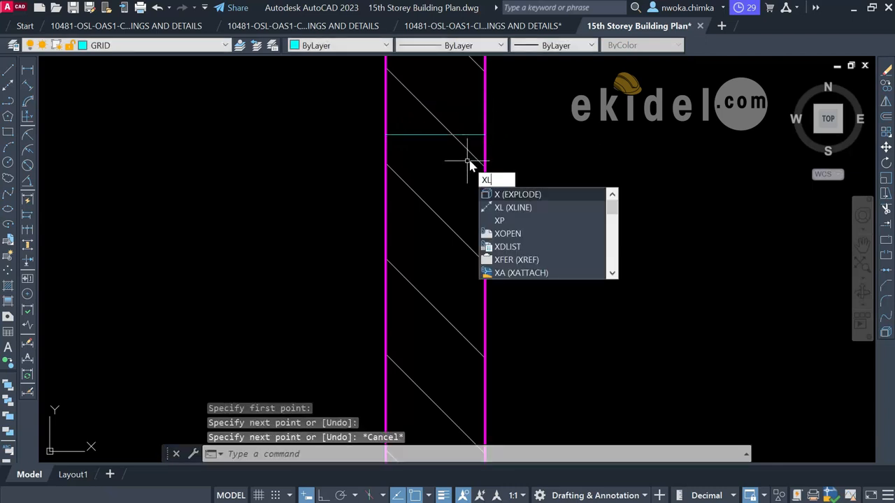
key(Return)
text(V)
key(Return)
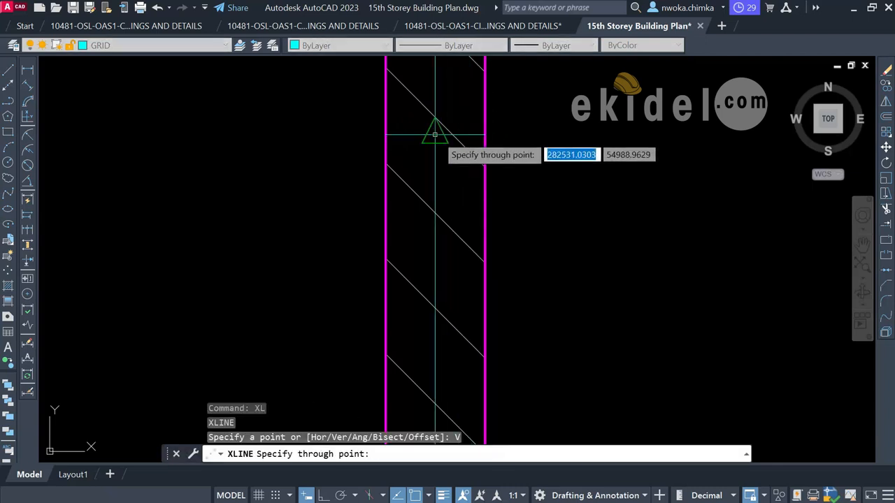
click(435, 134)
key(Escape)
- Erase the short horizontal helper line in the lift hall's right wall
click(476, 135)
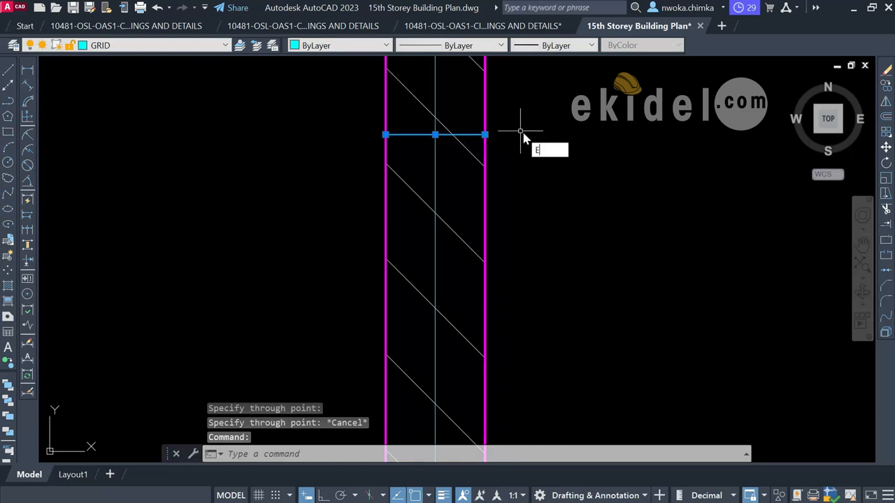
text(E)
key(Return)
- Break the lift hall's right vertical gridline just above the upper wall and erase its portion running upwards
scroll(490, 196, down, 3)
middle_drag(509, 202, 507, 250)
scroll(501, 182, down, 6)
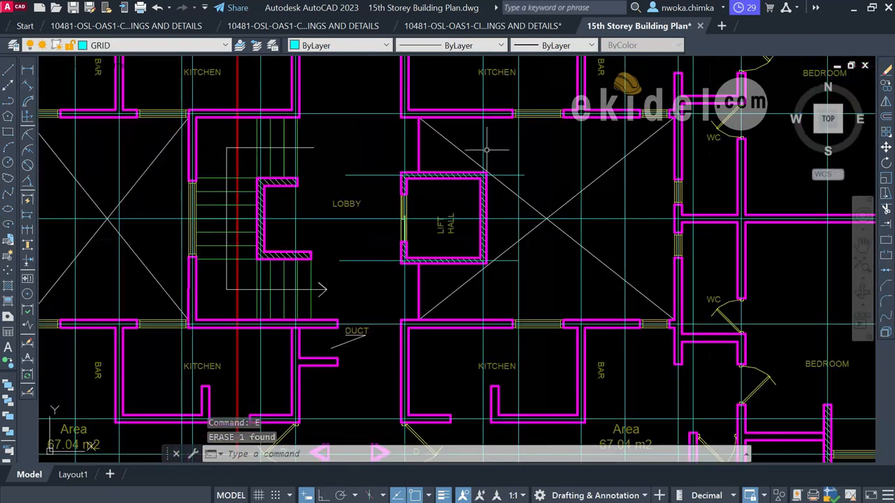
text(BR)
key(Return)
scroll(488, 149, up, 2)
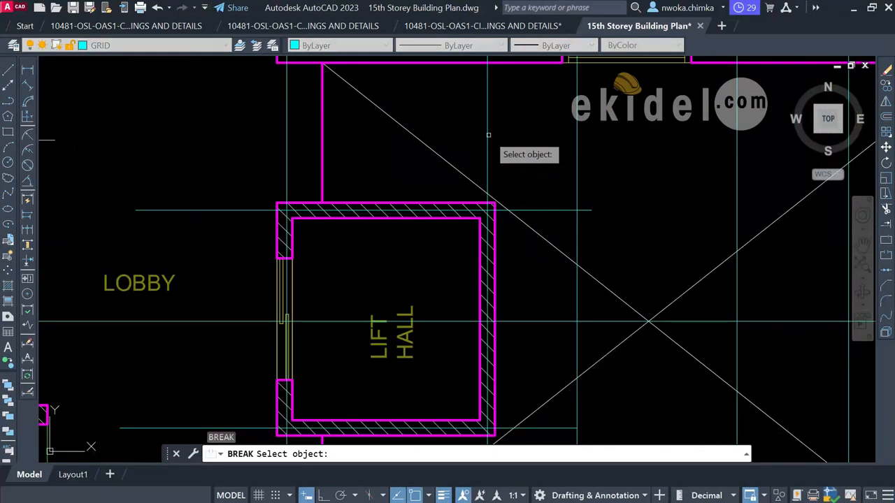
click(488, 118)
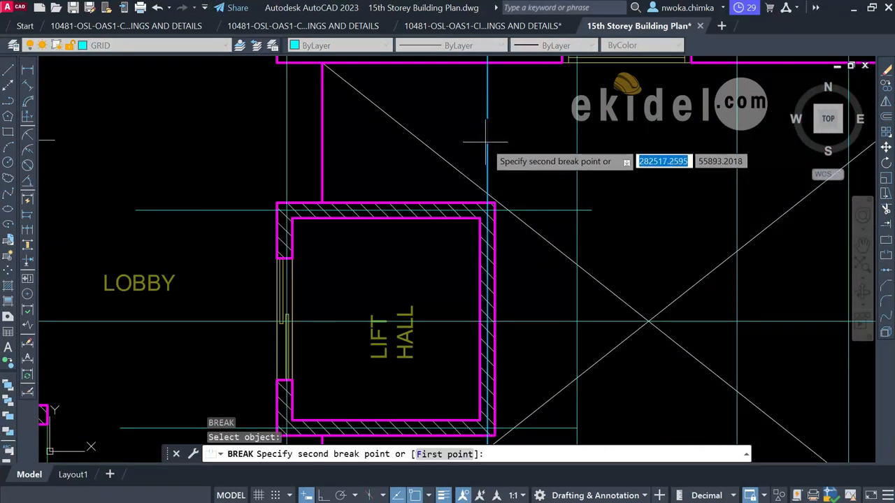
click(488, 127)
click(487, 110)
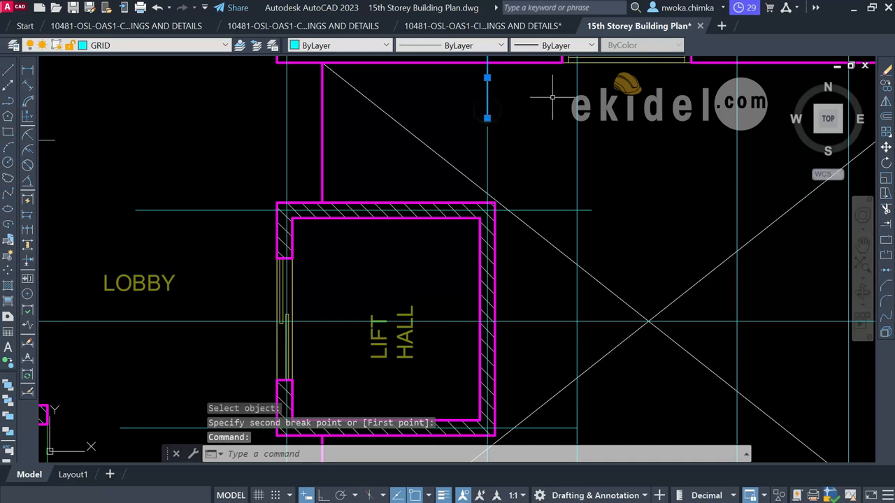
- Break the lift hall's right vertical gridline between the lower wall and the kitchen, and erase its portion running downwards
text(BR)
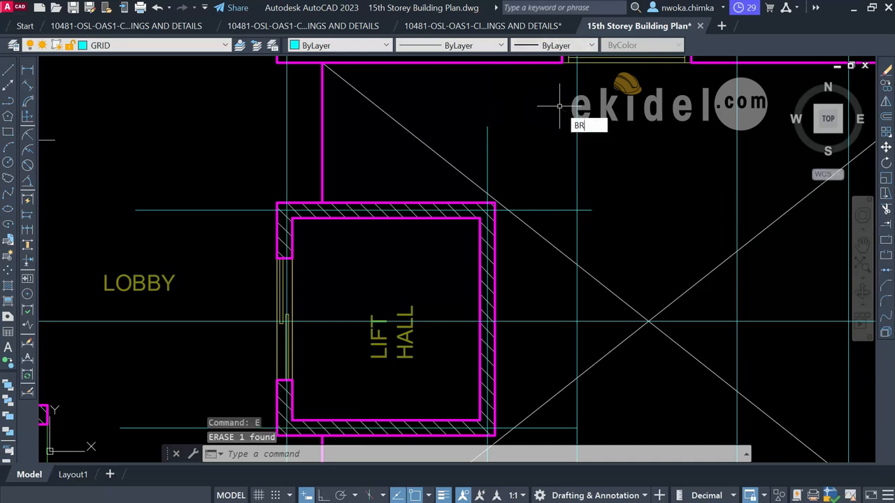
key(Return)
scroll(510, 95, down, 4)
scroll(524, 269, up, 5)
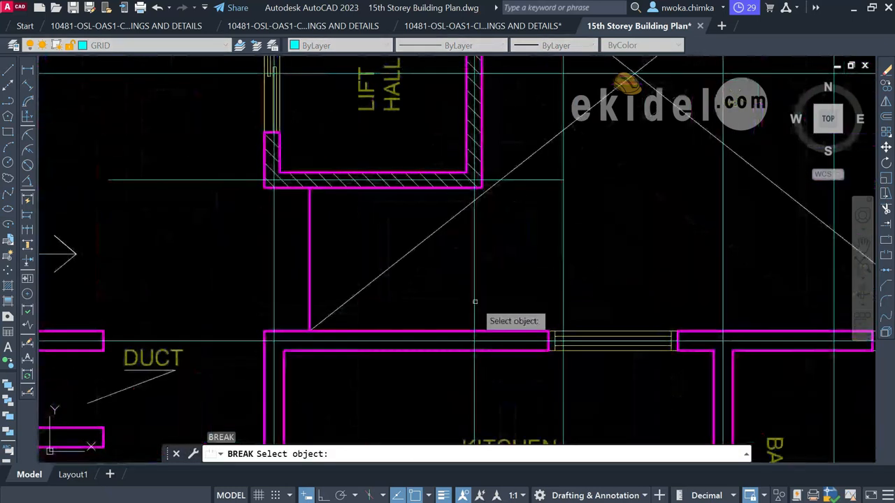
click(474, 302)
click(474, 260)
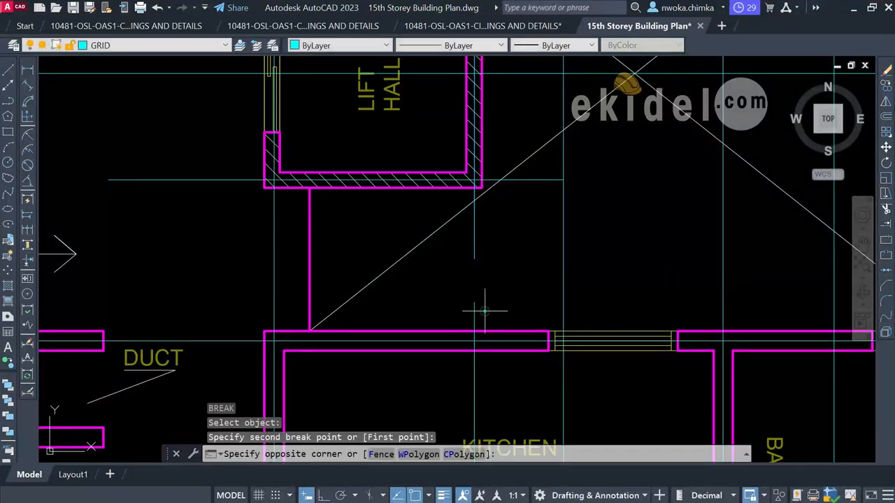
click(486, 295)
text(e)
key(Return)
scroll(490, 280, down, 4)
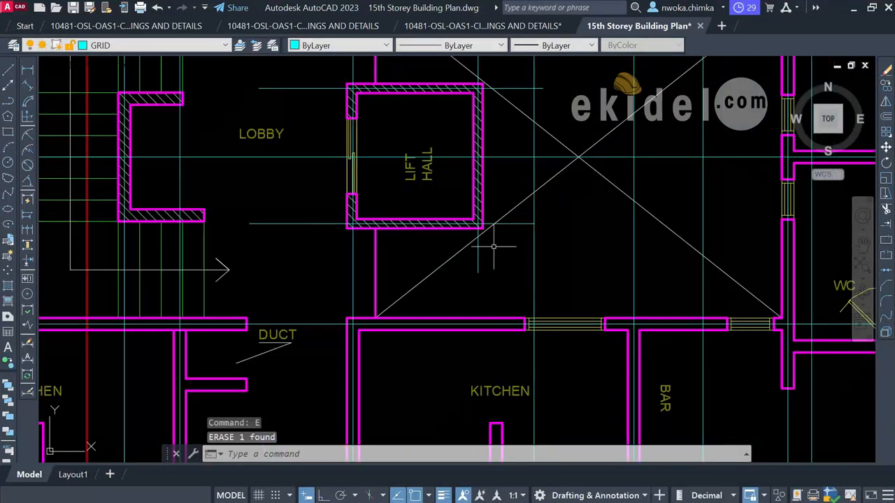
scroll(505, 265, up, 2)
scroll(506, 174, down, 4)
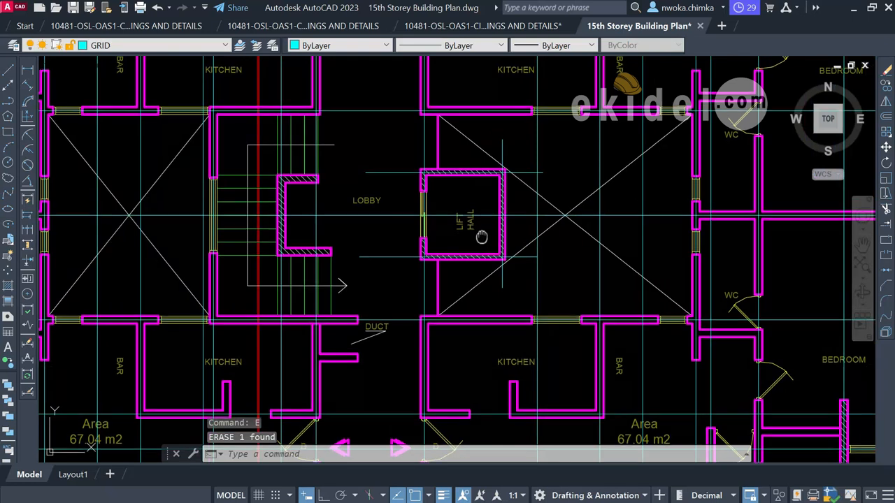
scroll(476, 227, up, 4)
scroll(479, 219, down, 5)
scroll(490, 212, up, 3)
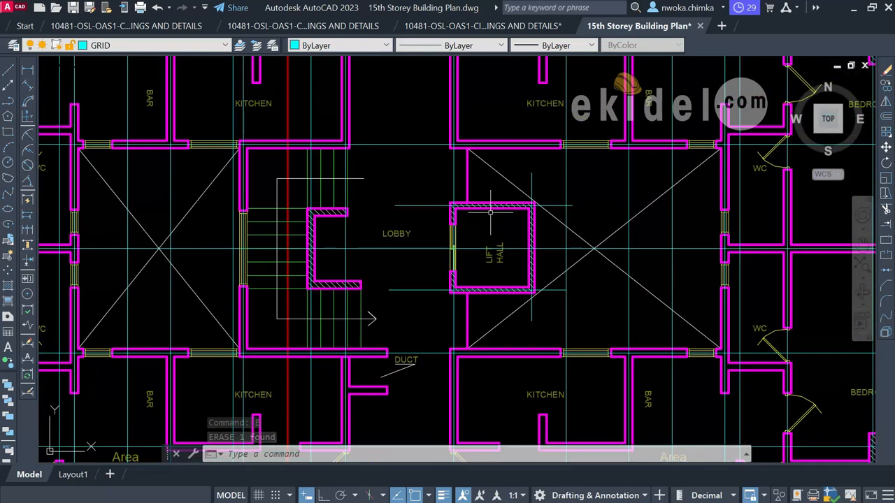
scroll(454, 203, down, 3)
- Draw a horizontal construction line through the midpoint of the right end of the stair core's upper hatched wall
scroll(399, 212, up, 7)
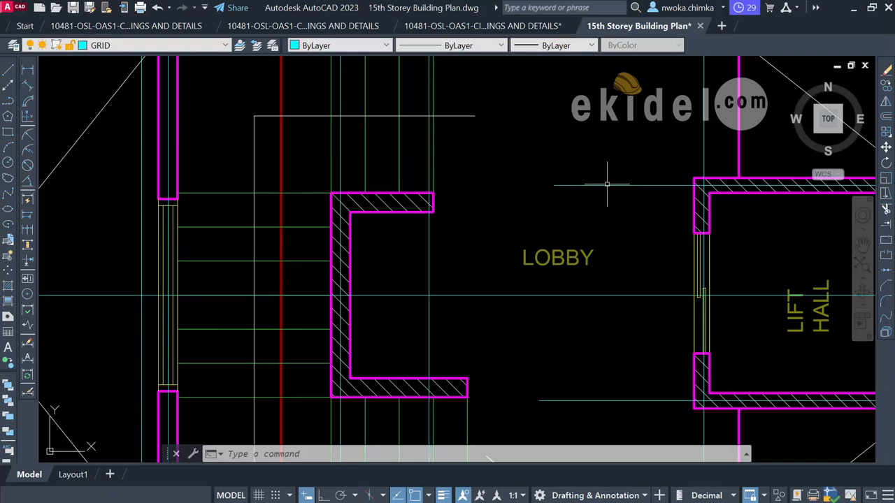
scroll(392, 202, up, 3)
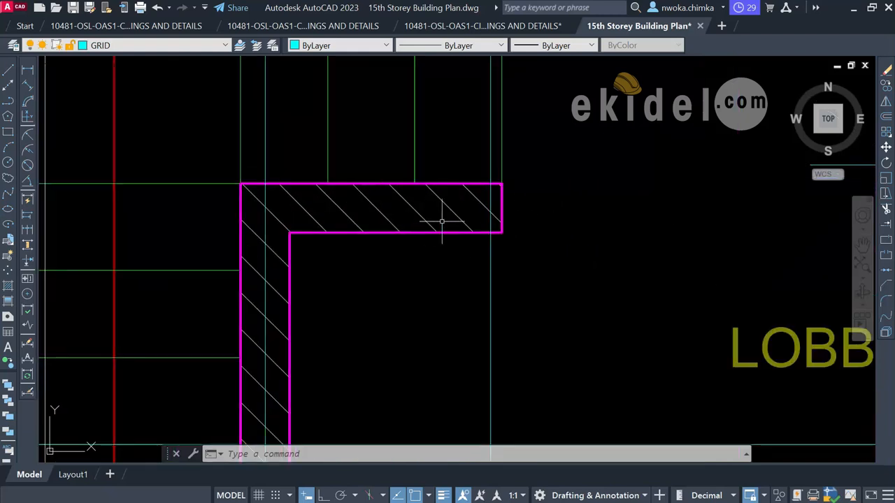
text(L)
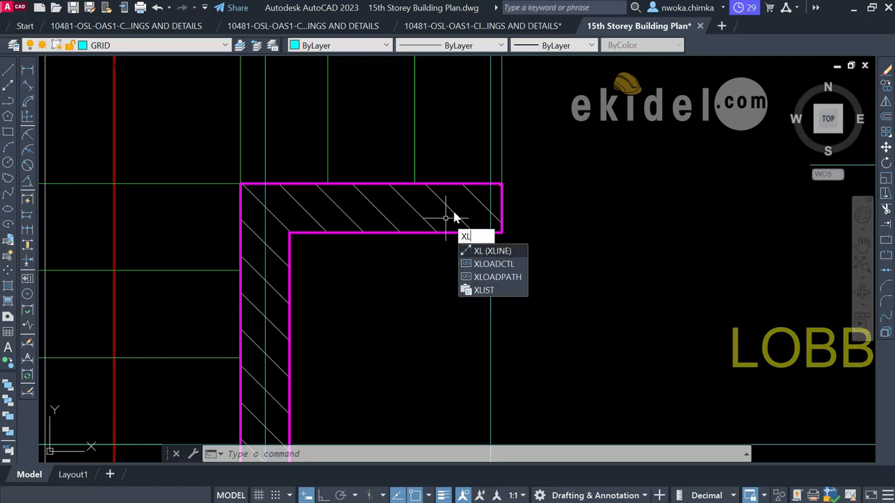
key(Return)
text(H)
key(Return)
scroll(533, 214, up, 2)
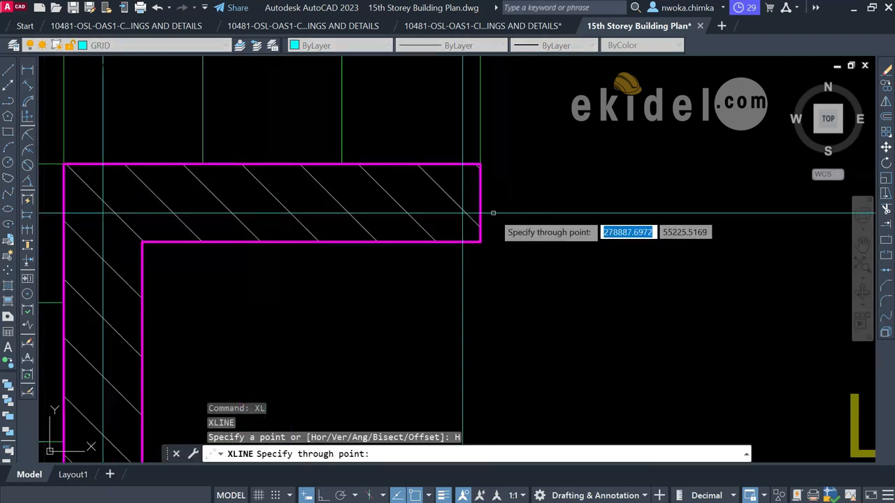
click(480, 202)
key(Escape)
scroll(481, 206, down, 3)
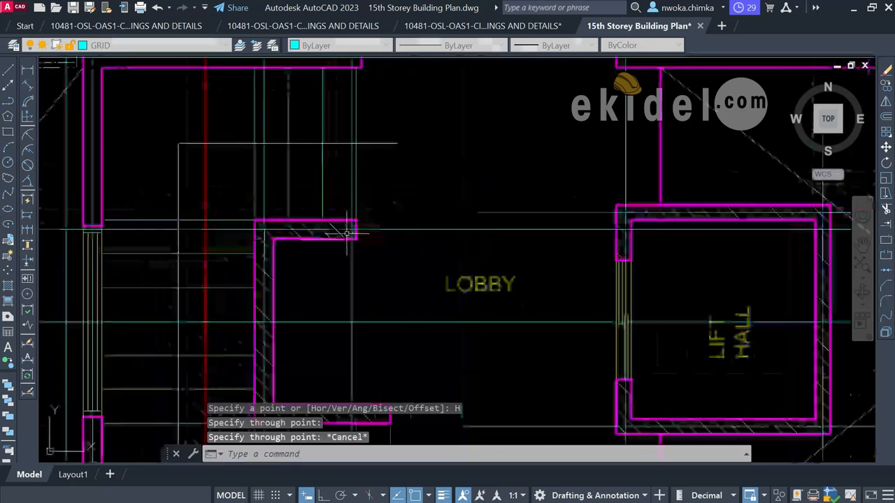
- Break the stair core's upper horizontal gridline inside the lift hall, just below its upper wall, and erase the portion running right
click(671, 226)
click(657, 262)
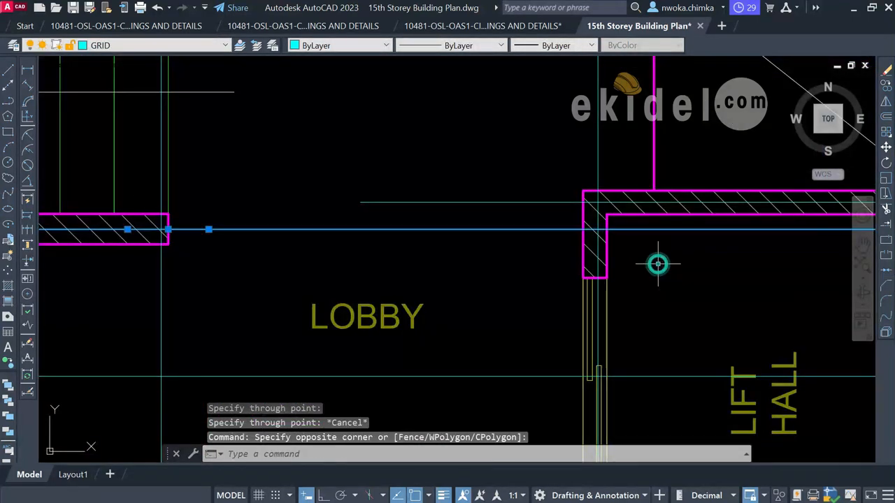
scroll(577, 244, down, 2)
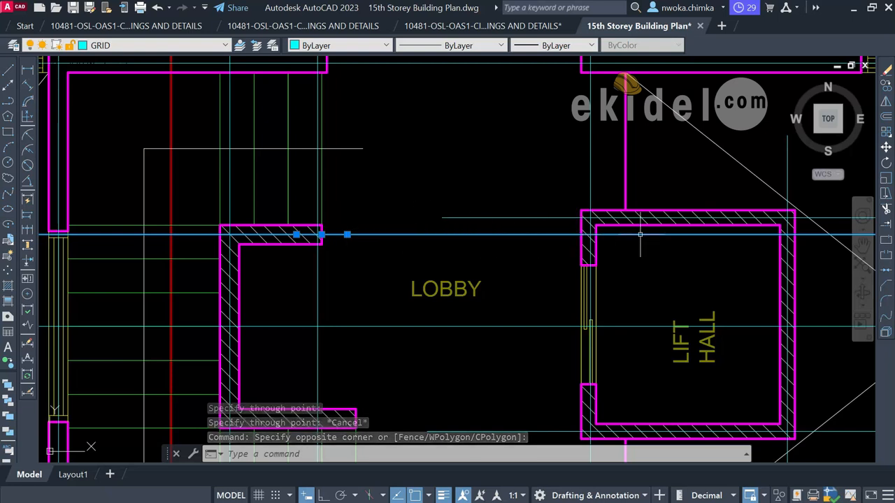
scroll(668, 225, up, 2)
key(Escape)
scroll(645, 237, up, 2)
click(626, 265)
key(Escape)
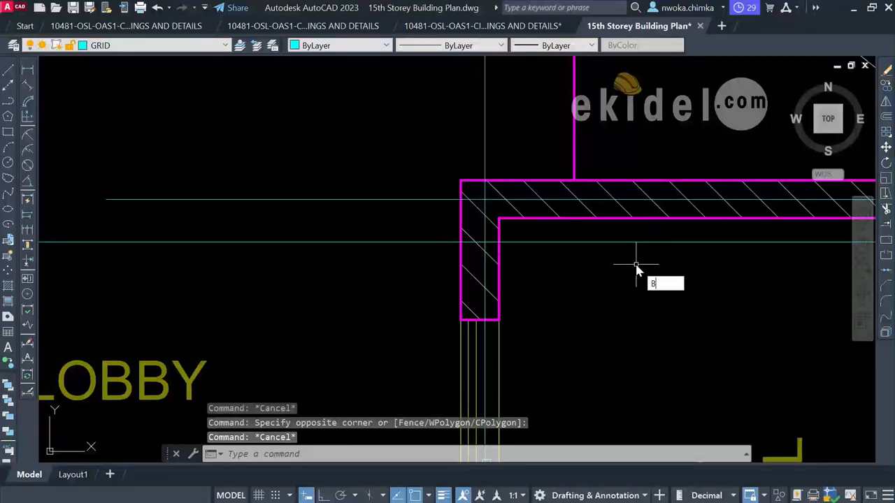
text(BR)
key(Return)
click(659, 241)
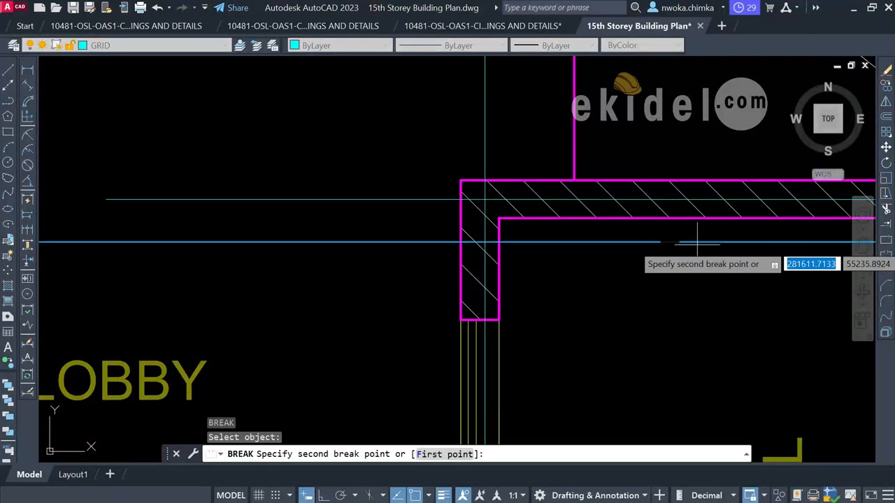
click(734, 246)
click(711, 232)
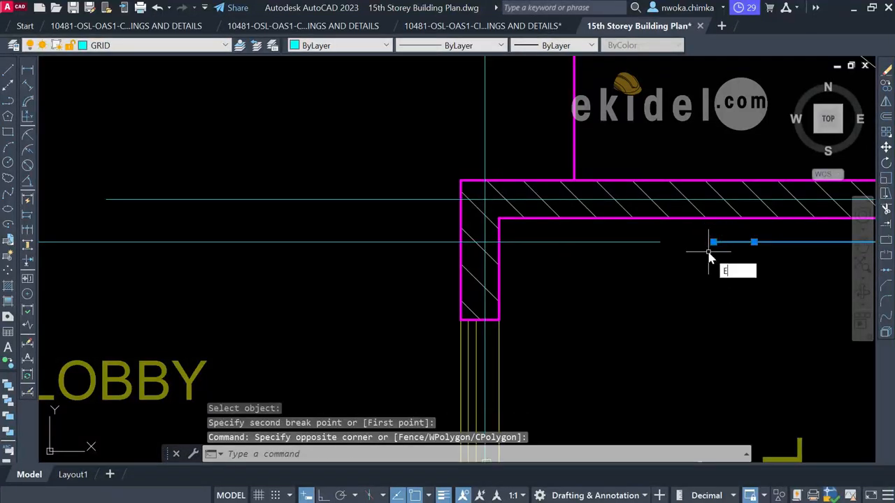
key(Return)
- Break the stair core's upper horizontal gridline between the red section line and the hatched wall, and erase the portion running left
scroll(661, 241, down, 5)
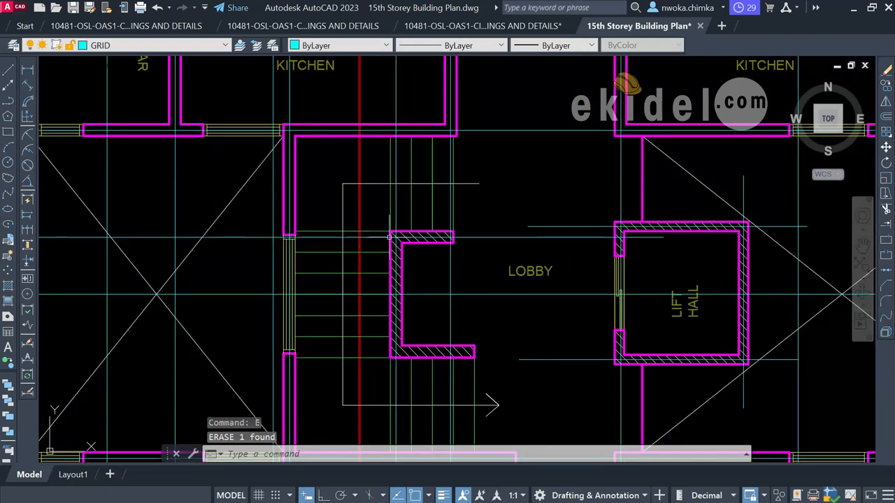
scroll(355, 240, up, 6)
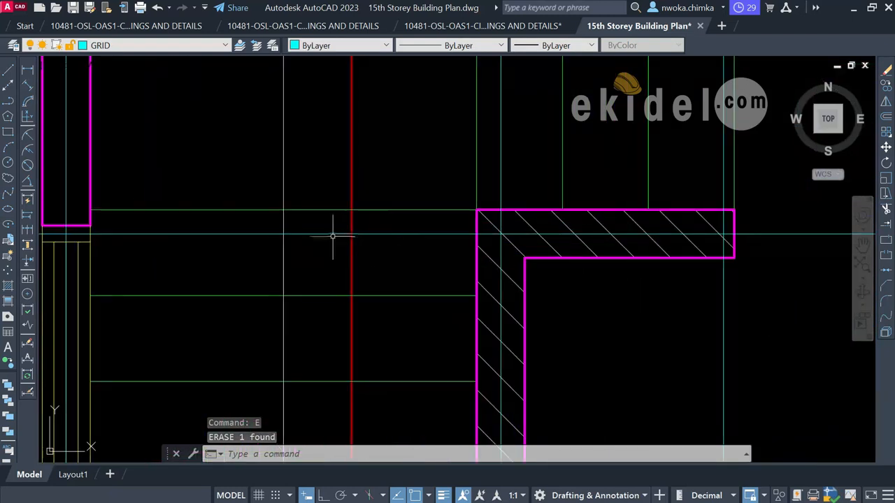
text(br)
key(Return)
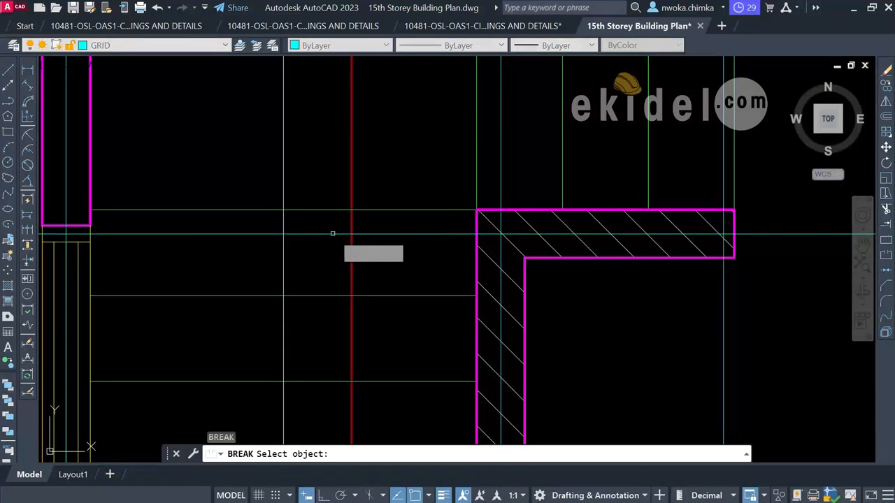
click(368, 234)
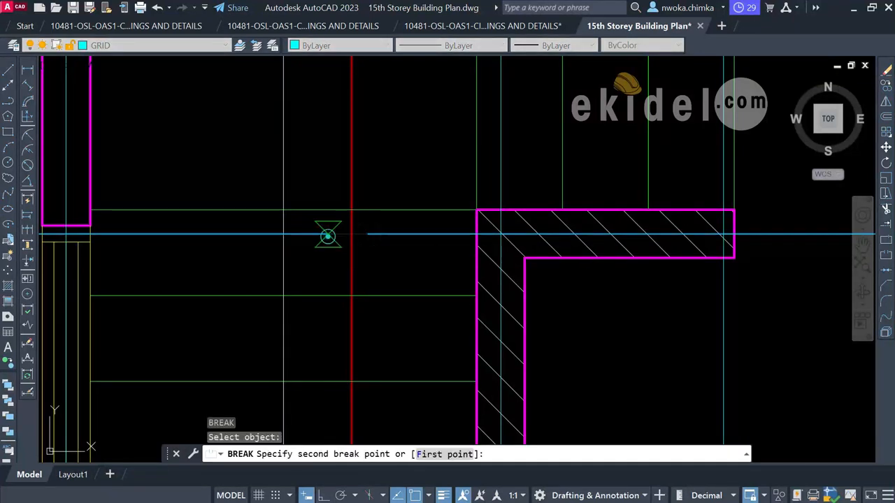
click(328, 233)
click(272, 237)
click(266, 253)
text(e)
key(Return)
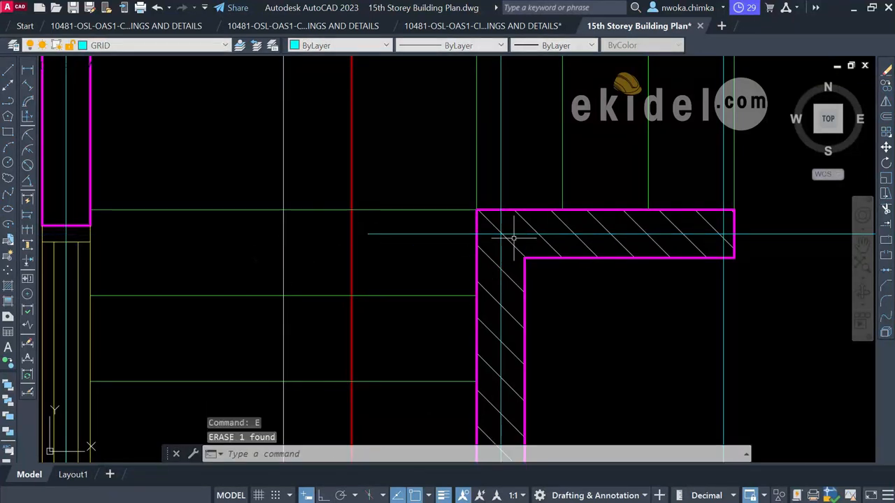
- Copy the stair core's upper horizontal gridline from the upper wall's right corner to the matching corner of the lower hatched wall
scroll(644, 236, down, 6)
scroll(671, 235, up, 2)
click(672, 233)
click(641, 260)
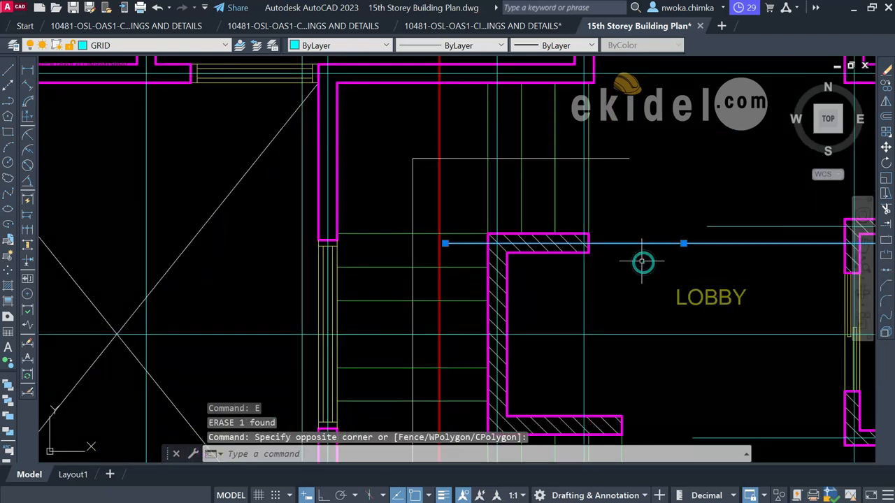
scroll(629, 210, down, 2)
scroll(506, 235, up, 2)
scroll(443, 237, up, 2)
text(co)
key(Return)
scroll(481, 222, up, 4)
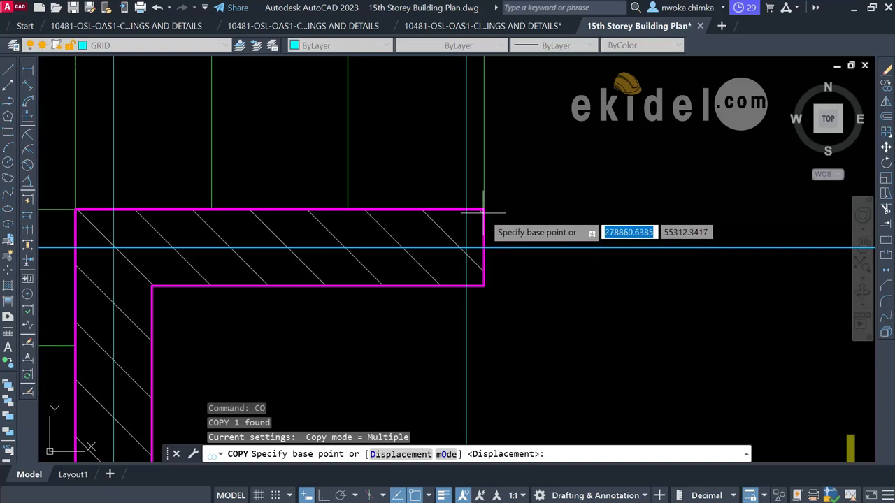
click(483, 210)
scroll(513, 315, up, 4)
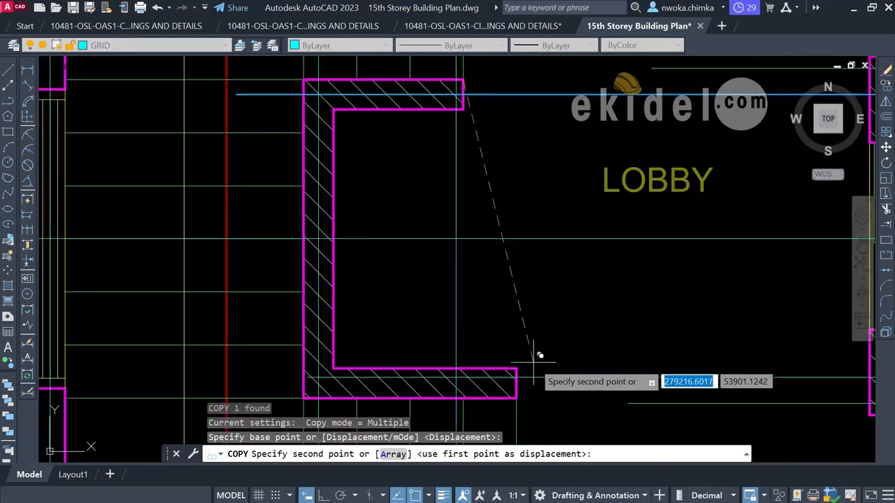
click(508, 366)
scroll(475, 278, down, 4)
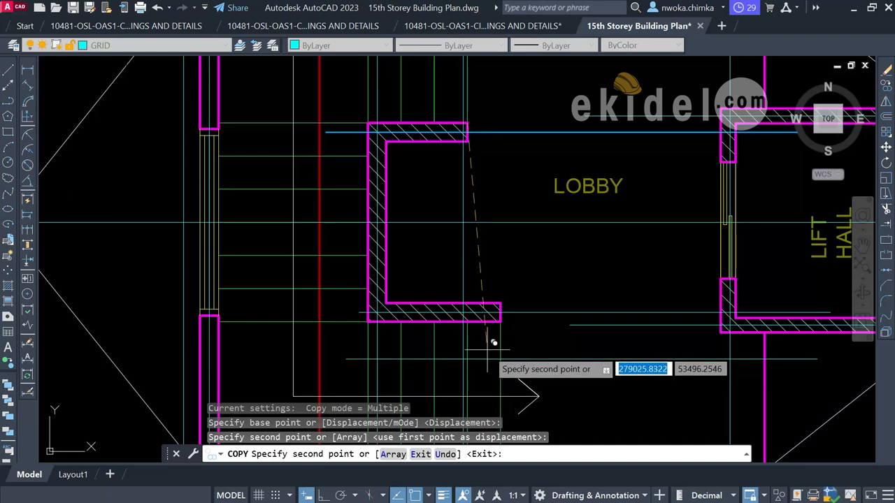
key(Escape)
- Turn on Ortho mode while trying to stretch the left end of the stair core's lower horizontal gridline
scroll(364, 308, up, 2)
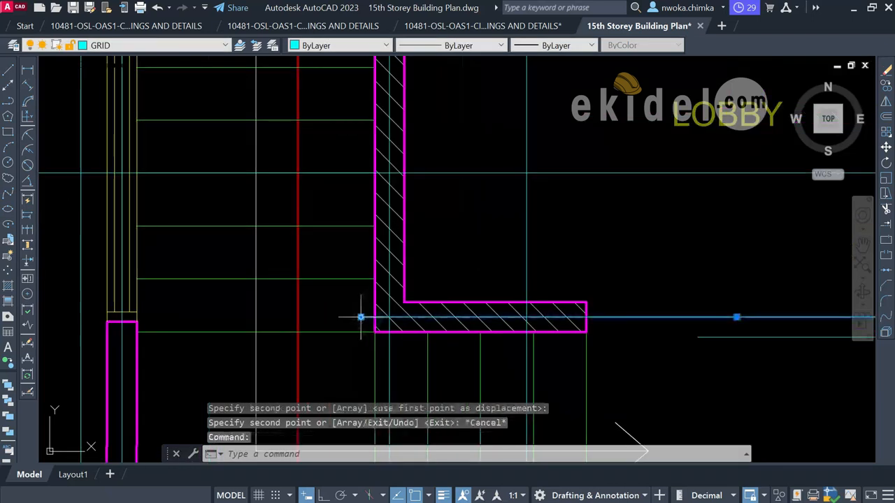
click(360, 317)
scroll(310, 322, up, 2)
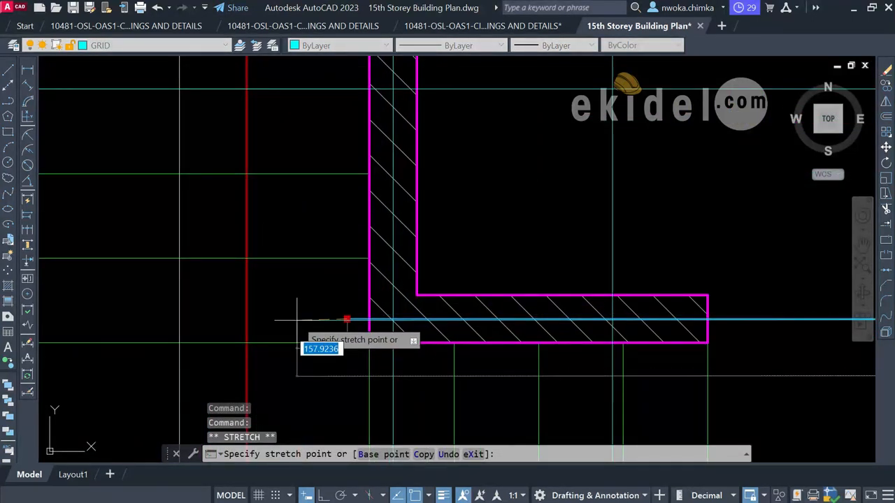
key(F8)
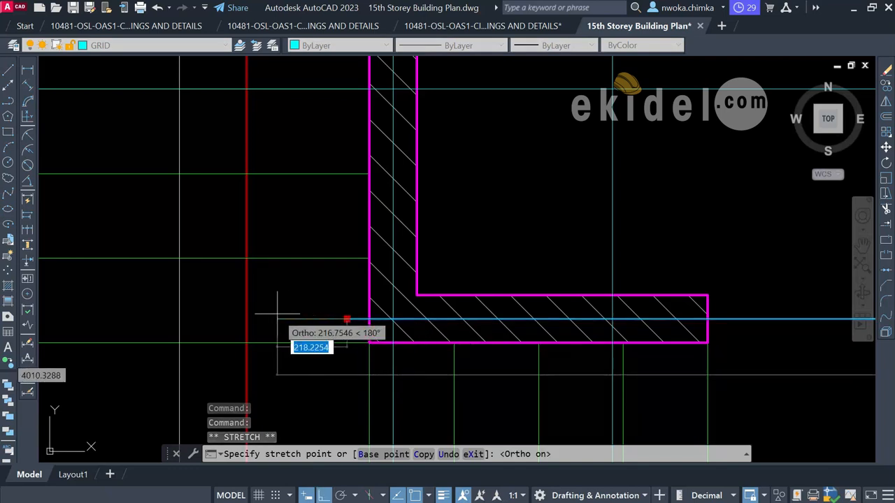
key(Escape)
scroll(343, 320, down, 4)
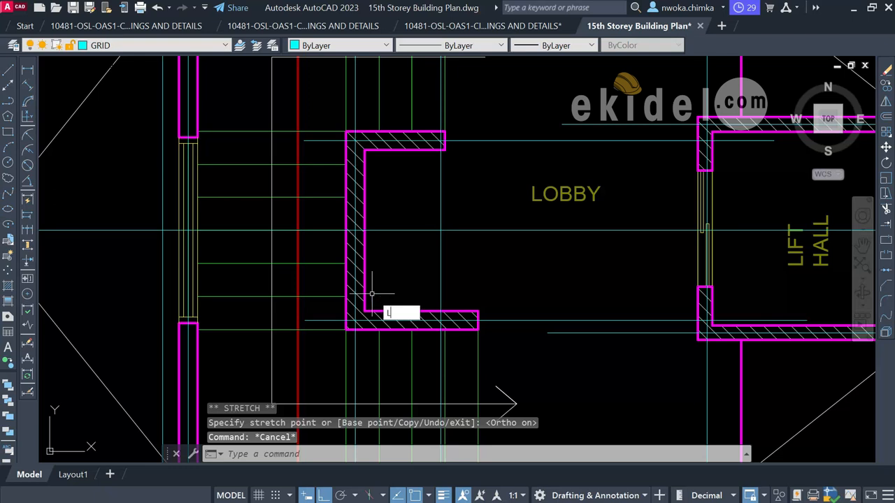
- Draw a vertical helper line from the left end of the stair core's lower gridline up past the upper gridline
key(Return)
click(304, 320)
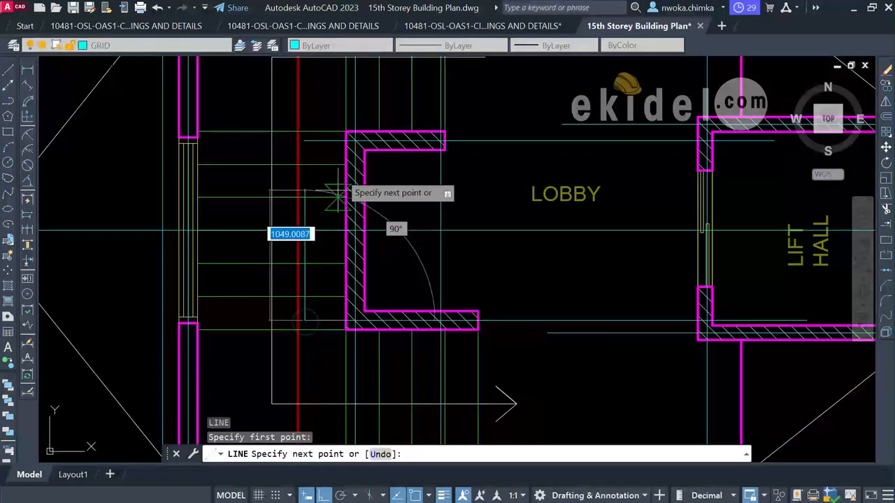
scroll(319, 140, up, 4)
click(314, 107)
scroll(292, 153, up, 3)
key(Escape)
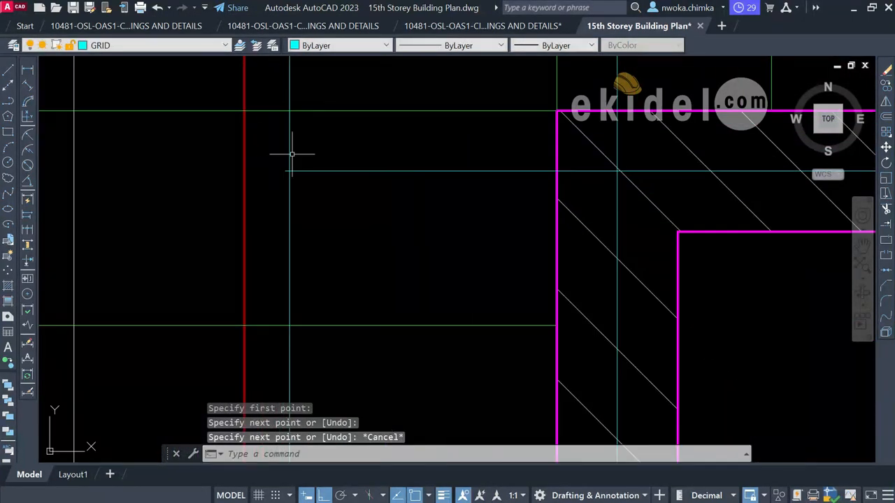
- Trim the stair core's upper gridline where it overhangs the vertical helper line on the left, and erase the helper line
click(293, 153)
text(tr)
key(Return)
scroll(278, 171, up, 4)
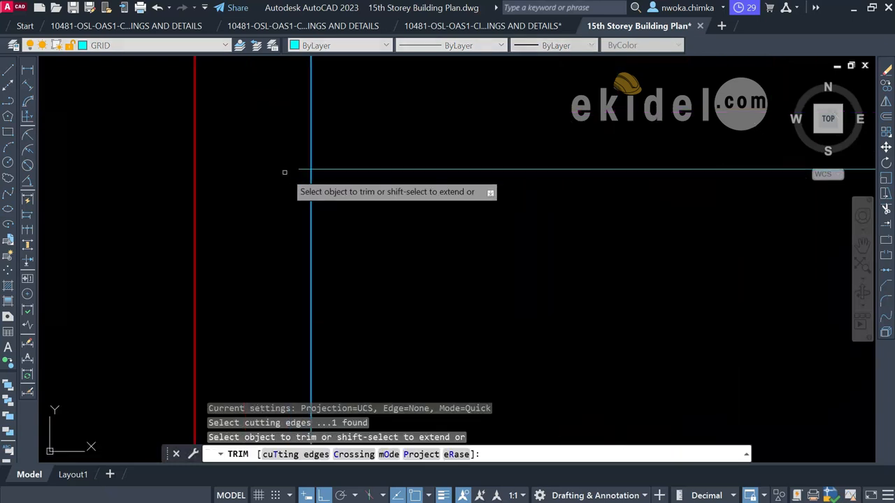
drag(302, 172, 298, 161)
key(Escape)
click(328, 219)
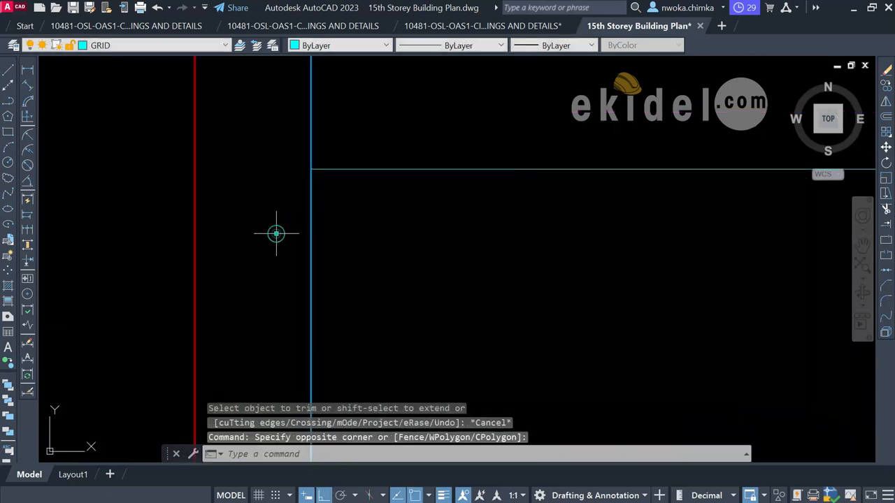
text(E)
key(Return)
- Stretch the left end of the lift hall's upper horizontal gridline to the right, closer to the lift hall wall
scroll(287, 230, down, 6)
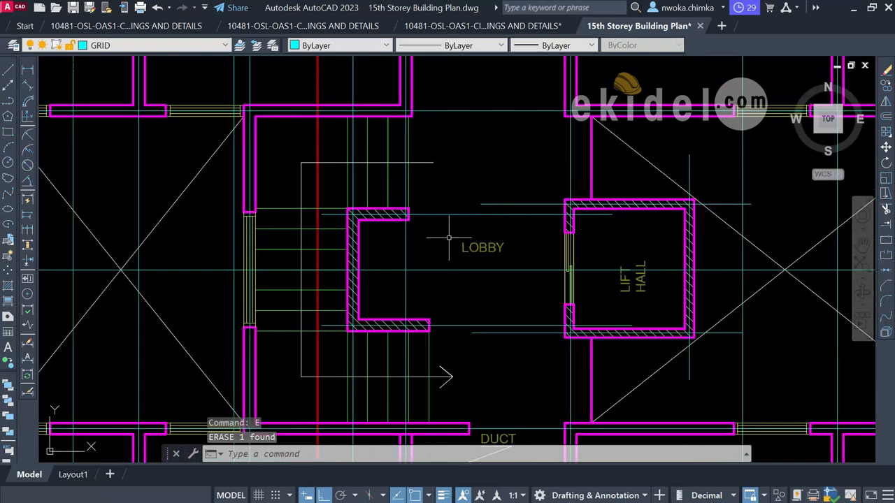
scroll(534, 346, up, 2)
click(509, 323)
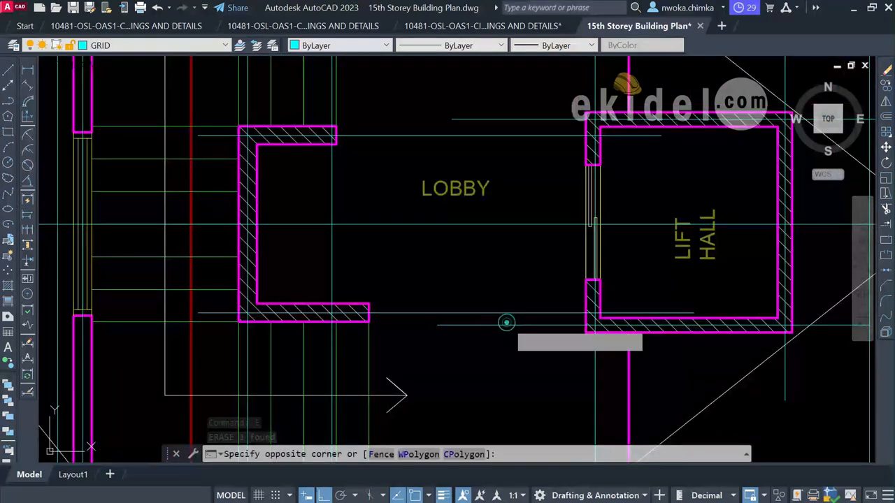
click(456, 326)
key(Escape)
click(451, 120)
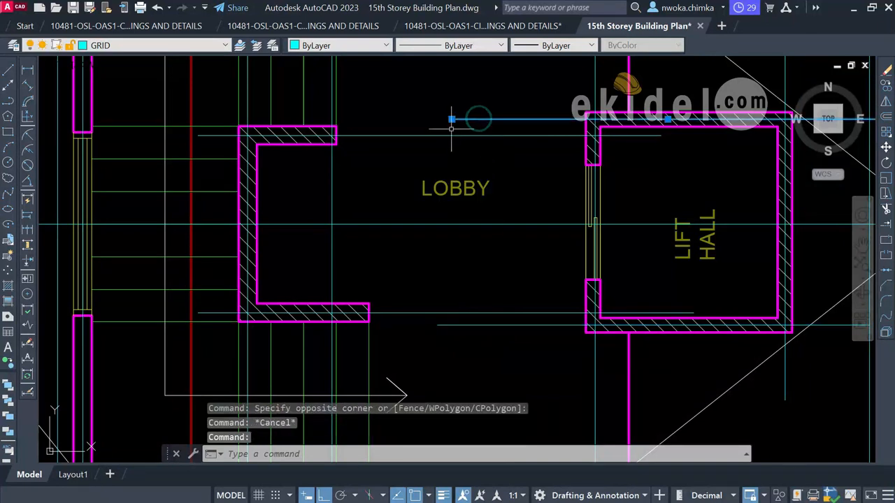
click(451, 120)
scroll(522, 124, up, 3)
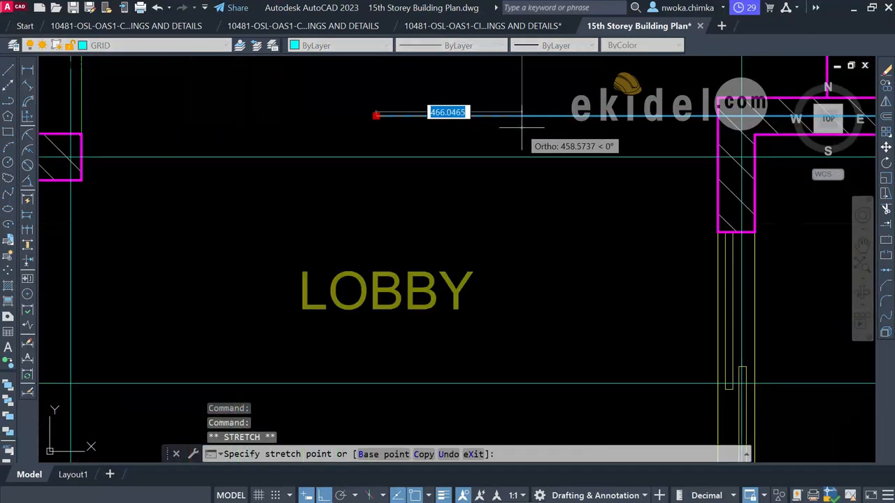
scroll(487, 153, down, 3)
scroll(459, 315, up, 2)
- Stretch the left end of the lift hall's lower horizontal gridline to align with the upper gridline's left end
click(459, 315)
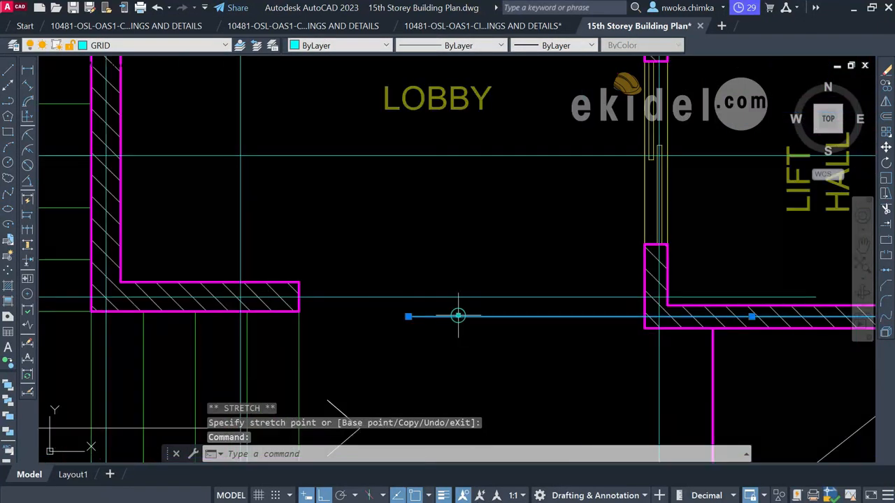
click(410, 317)
scroll(411, 316, down, 3)
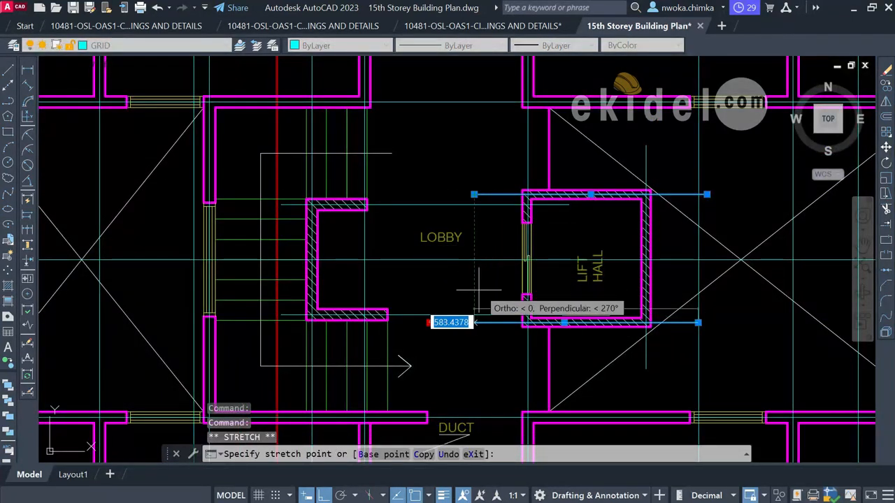
click(473, 322)
key(Escape)
- Erase the red section lines A and B from the ground floor plan, together with the arrow markers and letters at their ends
scroll(529, 264, down, 4)
scroll(557, 306, up, 2)
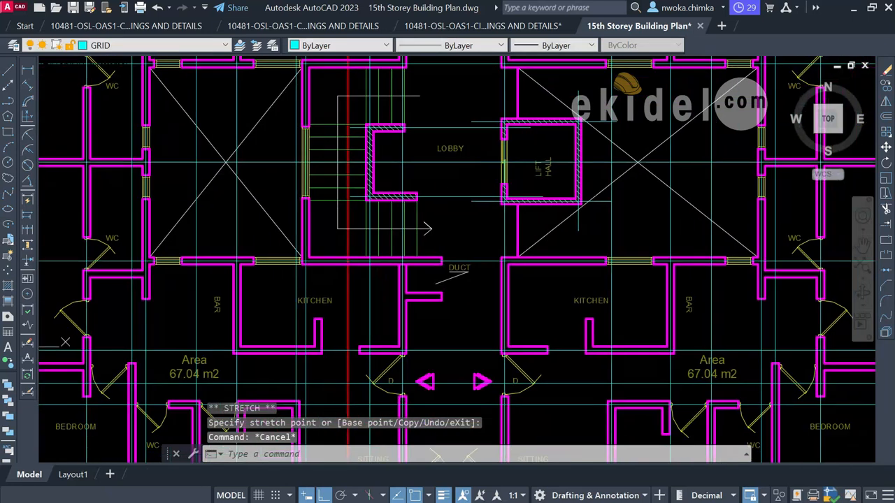
scroll(520, 253, down, 5)
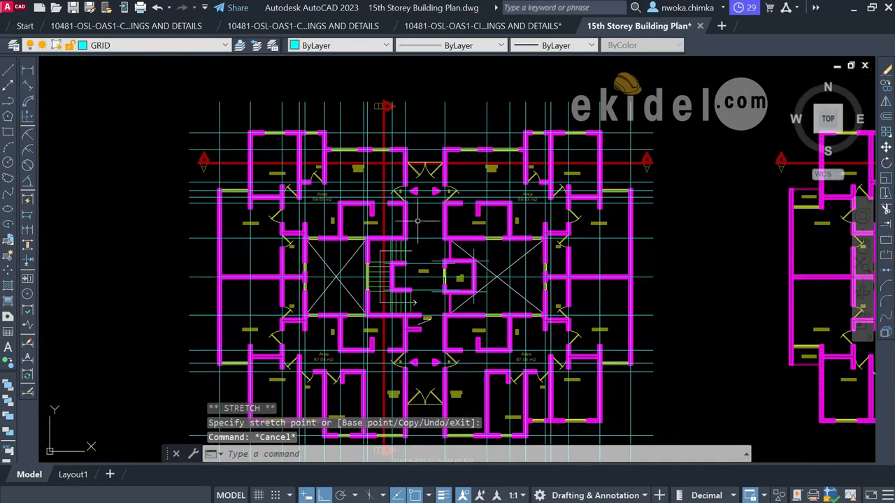
scroll(314, 162, down, 2)
scroll(350, 103, up, 4)
scroll(379, 136, up, 5)
click(395, 118)
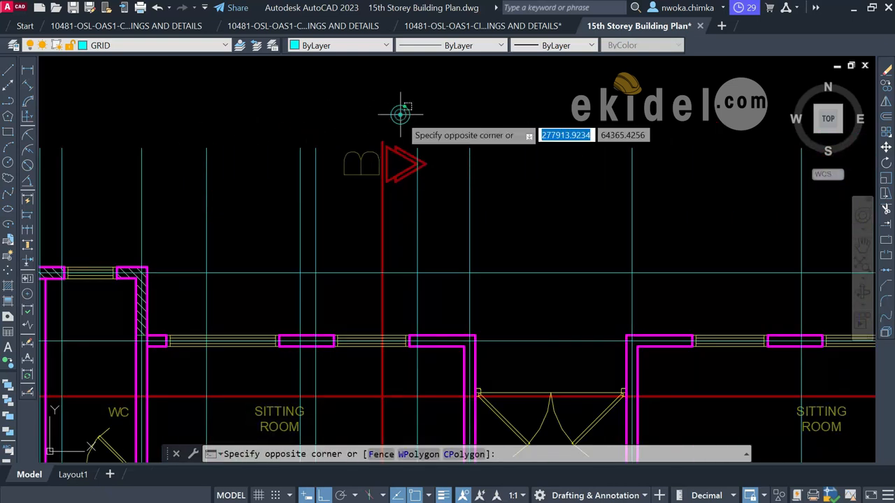
click(352, 202)
scroll(285, 175, down, 4)
scroll(286, 175, up, 5)
click(234, 179)
click(170, 227)
scroll(170, 228, down, 3)
scroll(229, 201, down, 2)
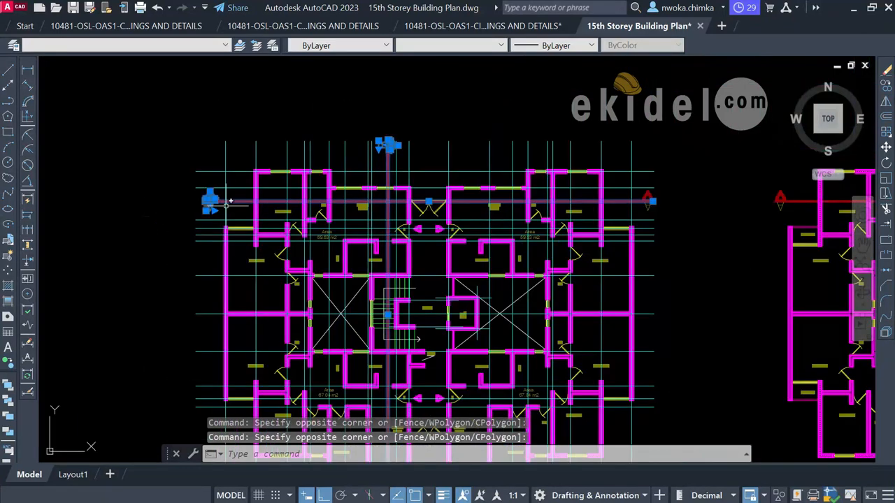
scroll(656, 198, up, 4)
click(650, 165)
click(562, 243)
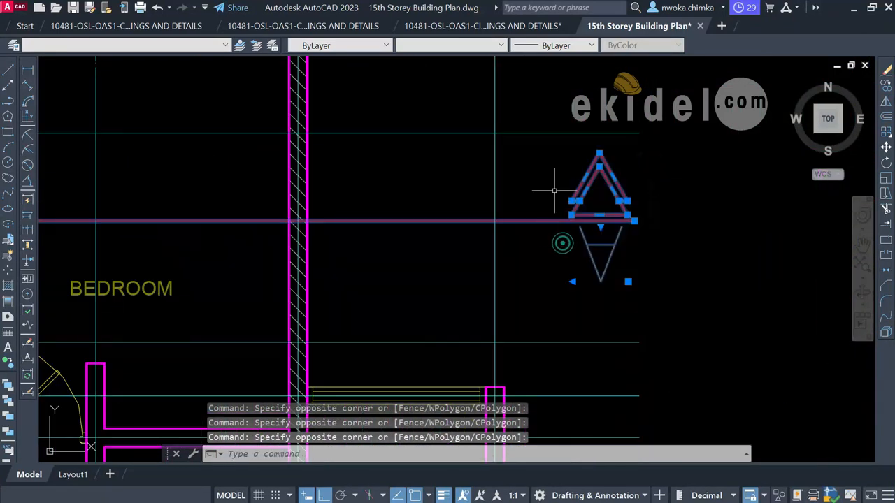
scroll(565, 131, down, 3)
scroll(415, 309, down, 4)
scroll(415, 308, up, 7)
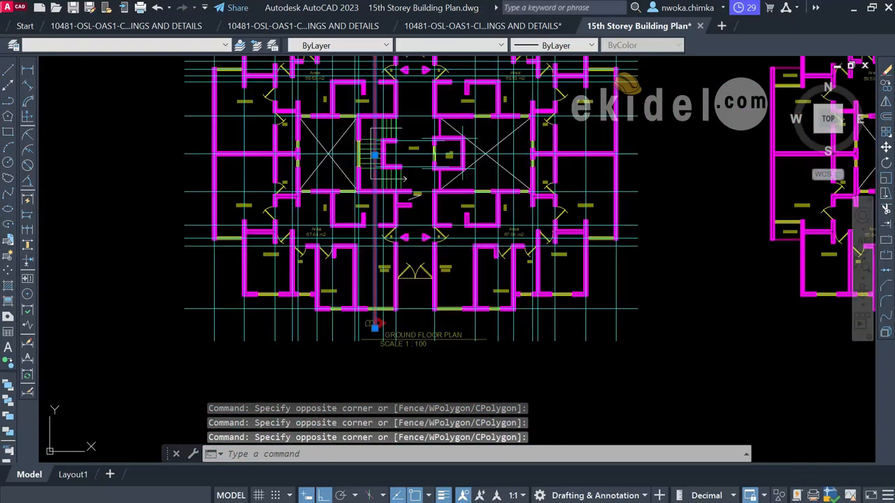
click(418, 262)
click(315, 353)
scroll(370, 322, down, 3)
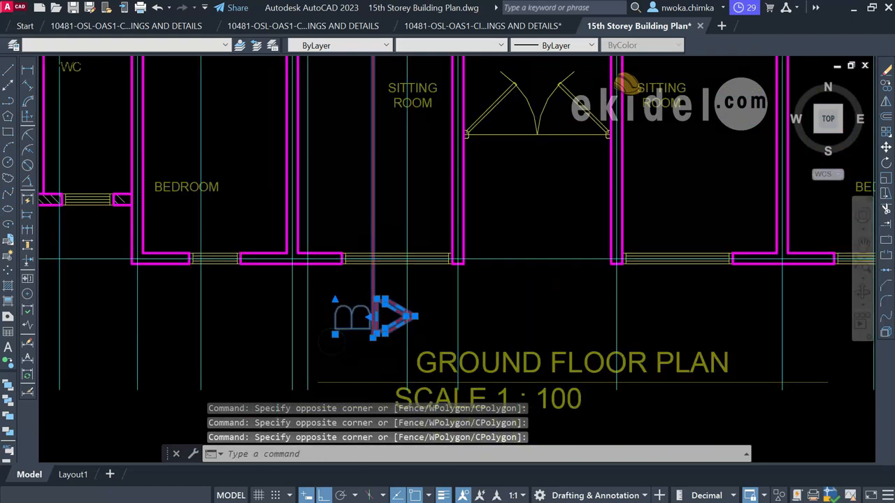
text(E)
key(Return)
- Examine the gridlines across the ground floor plan, checking them against the room walls, stair core and lift hall
scroll(374, 325, down, 5)
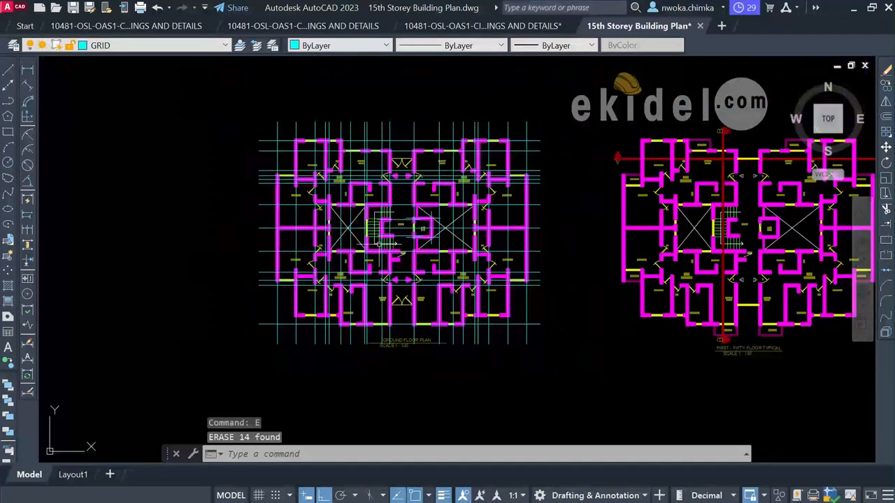
scroll(427, 265, up, 3)
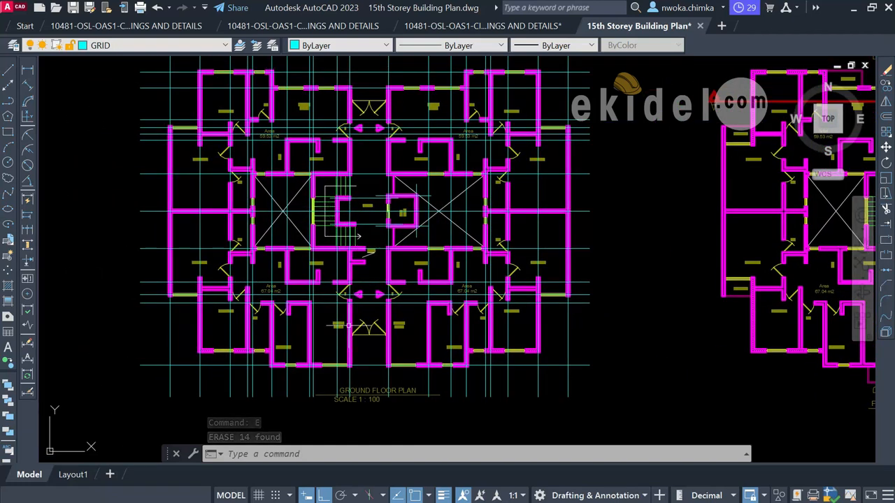
middle_drag(298, 301, 302, 315)
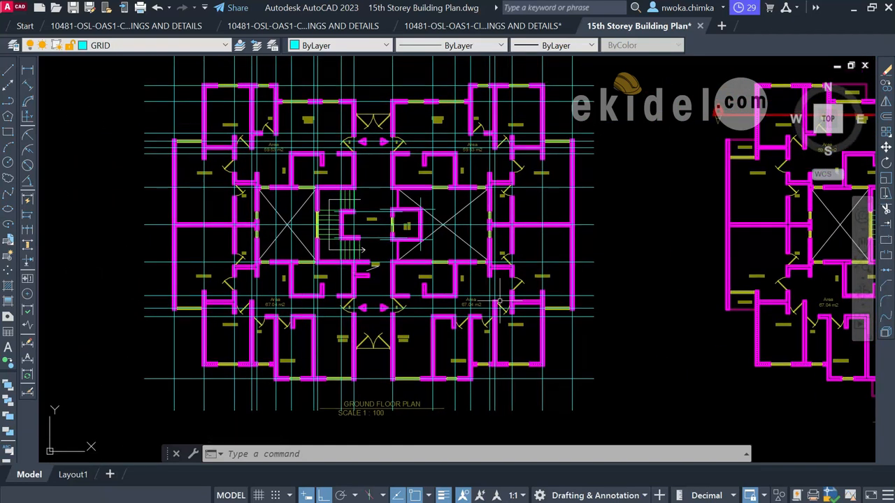
scroll(473, 301, up, 2)
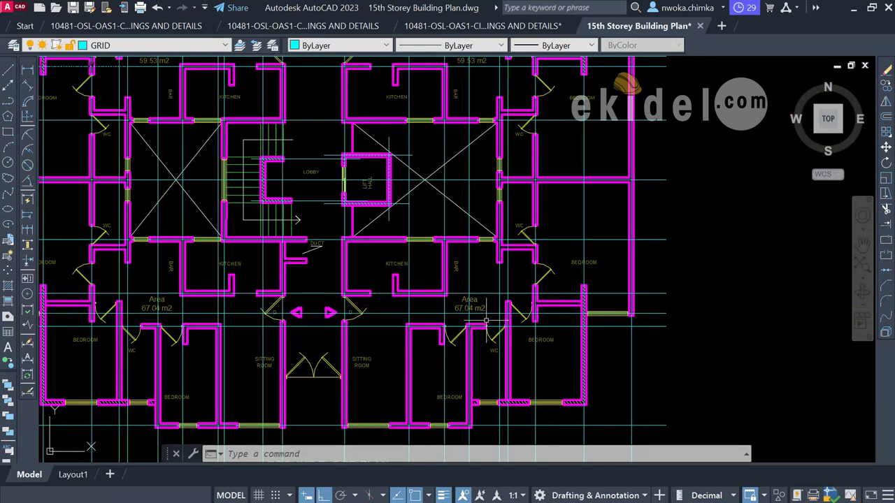
scroll(502, 318, down, 2)
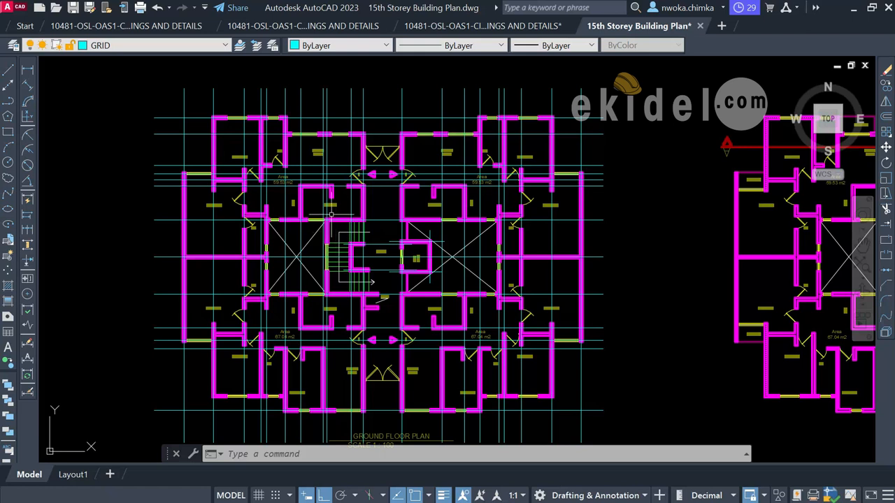
scroll(326, 187, up, 2)
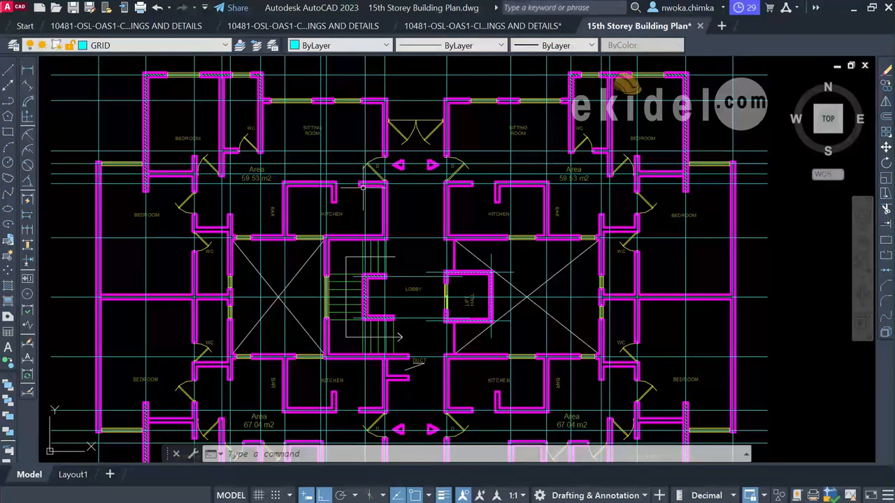
scroll(363, 187, down, 2)
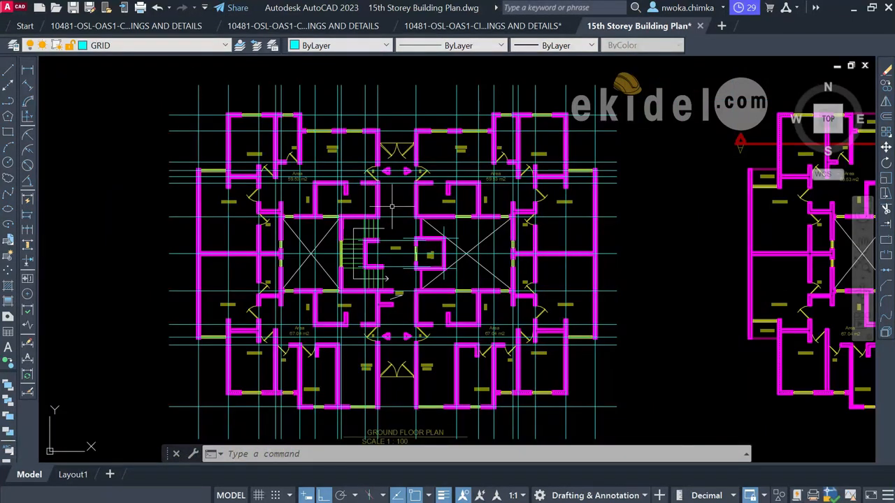